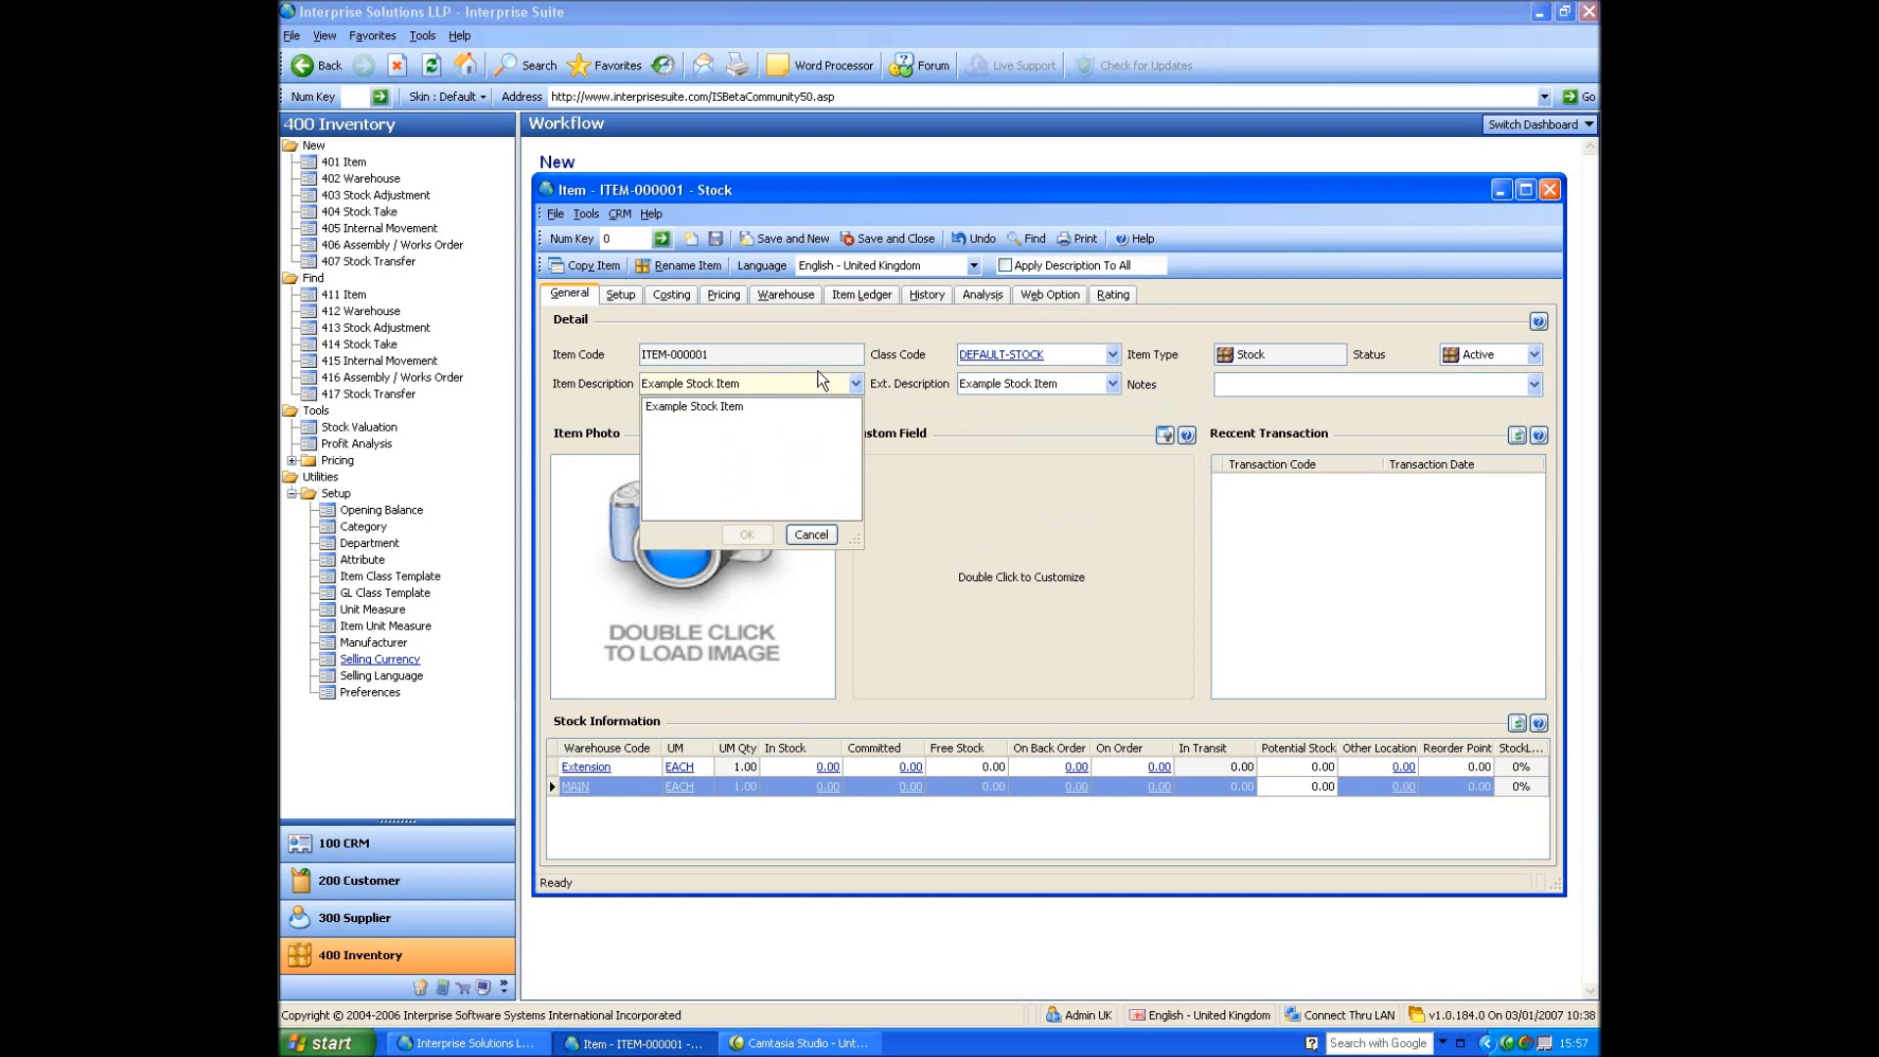
{"action": "left_click", "coordinate": [899, 375]}
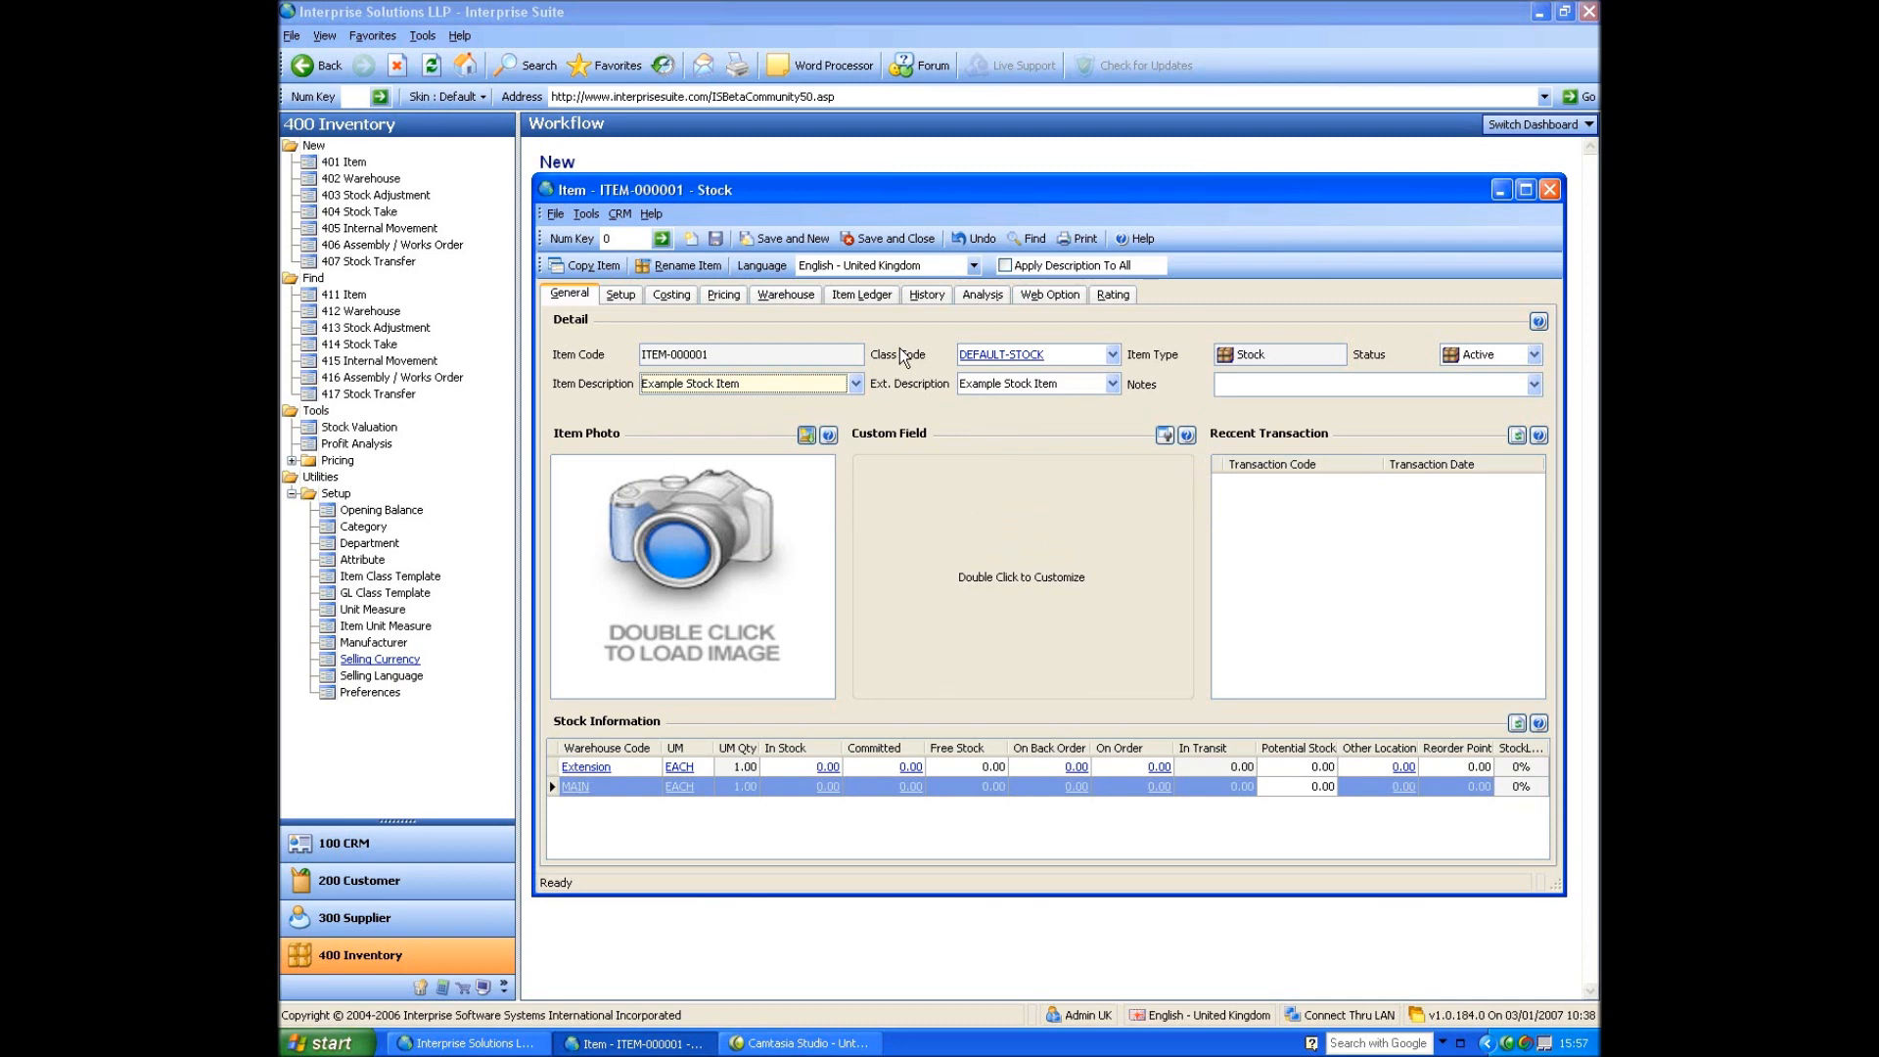
{"action": "left_click", "coordinate": [974, 267]}
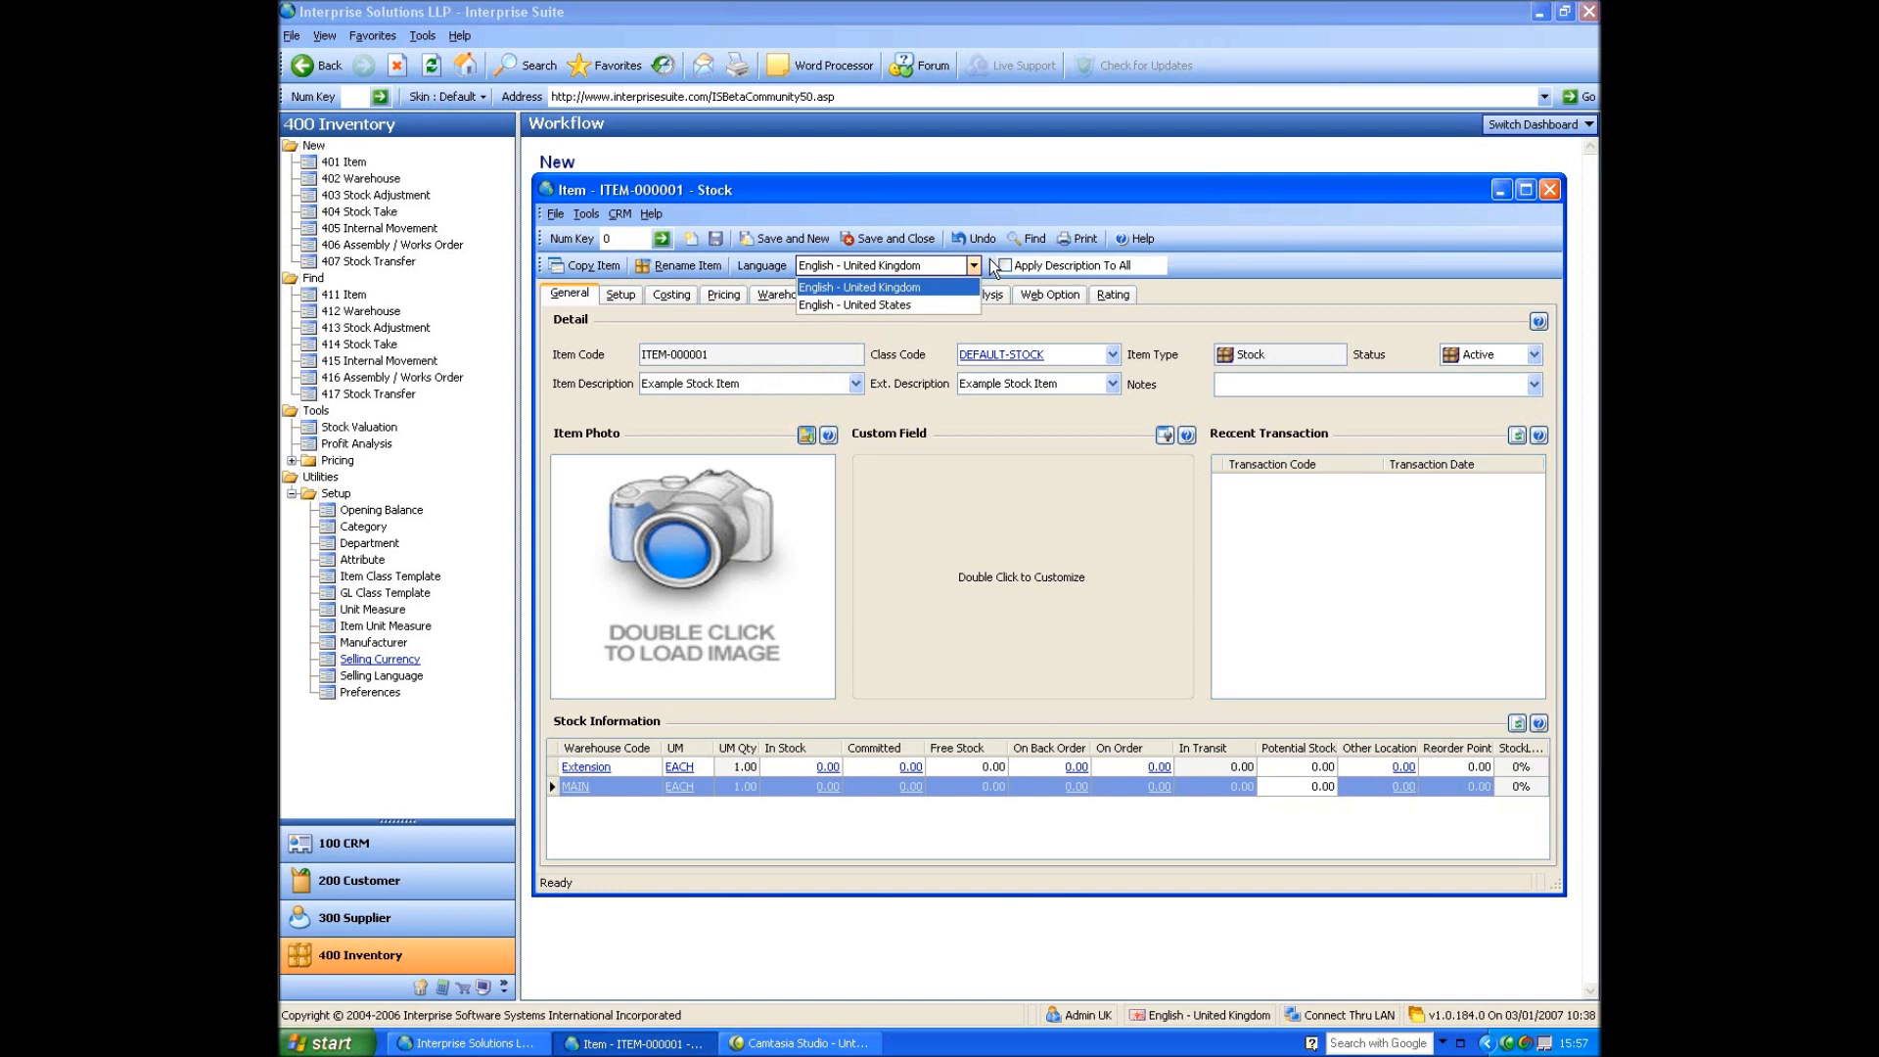
{"action": "left_click", "coordinate": [929, 326]}
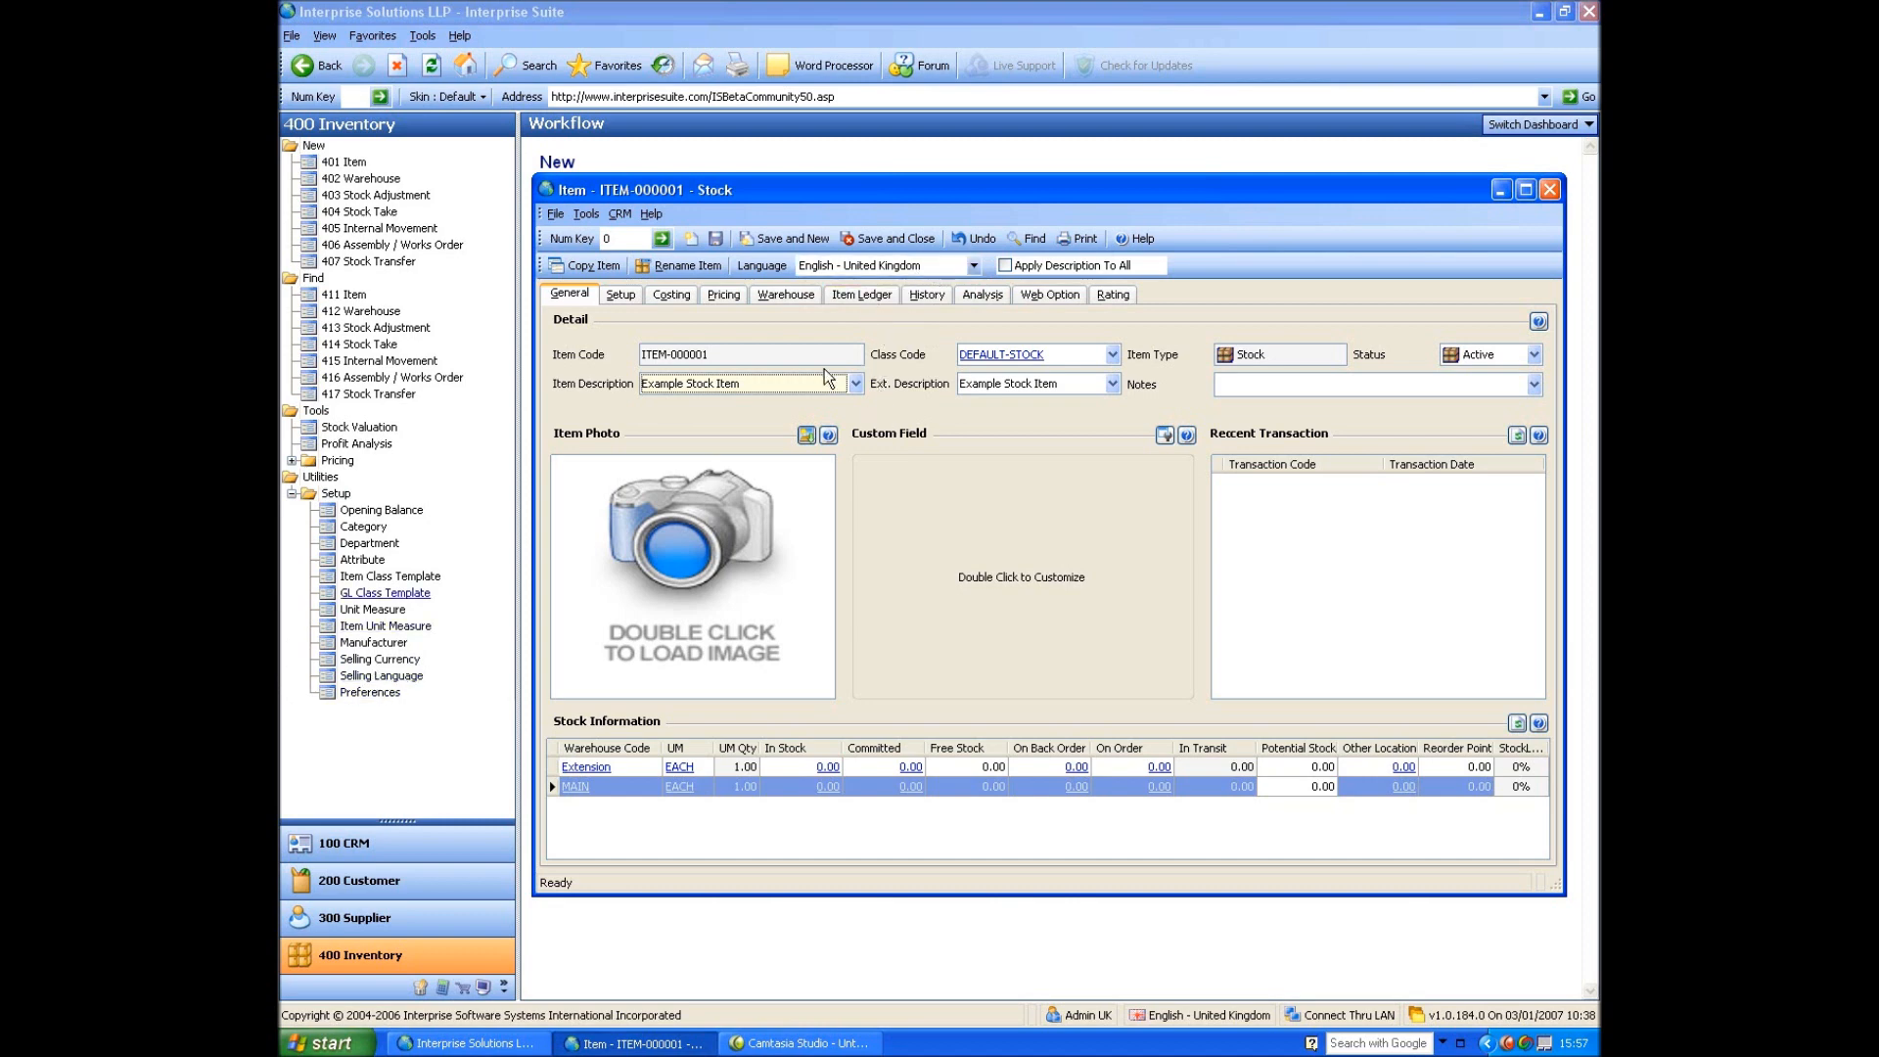
Switch the item's language to English - United States and set its item description to "Example Stock Item US".
{"action": "left_click", "coordinate": [974, 265]}
{"action": "left_click", "coordinate": [839, 309]}
{"action": "left_click", "coordinate": [855, 383]}
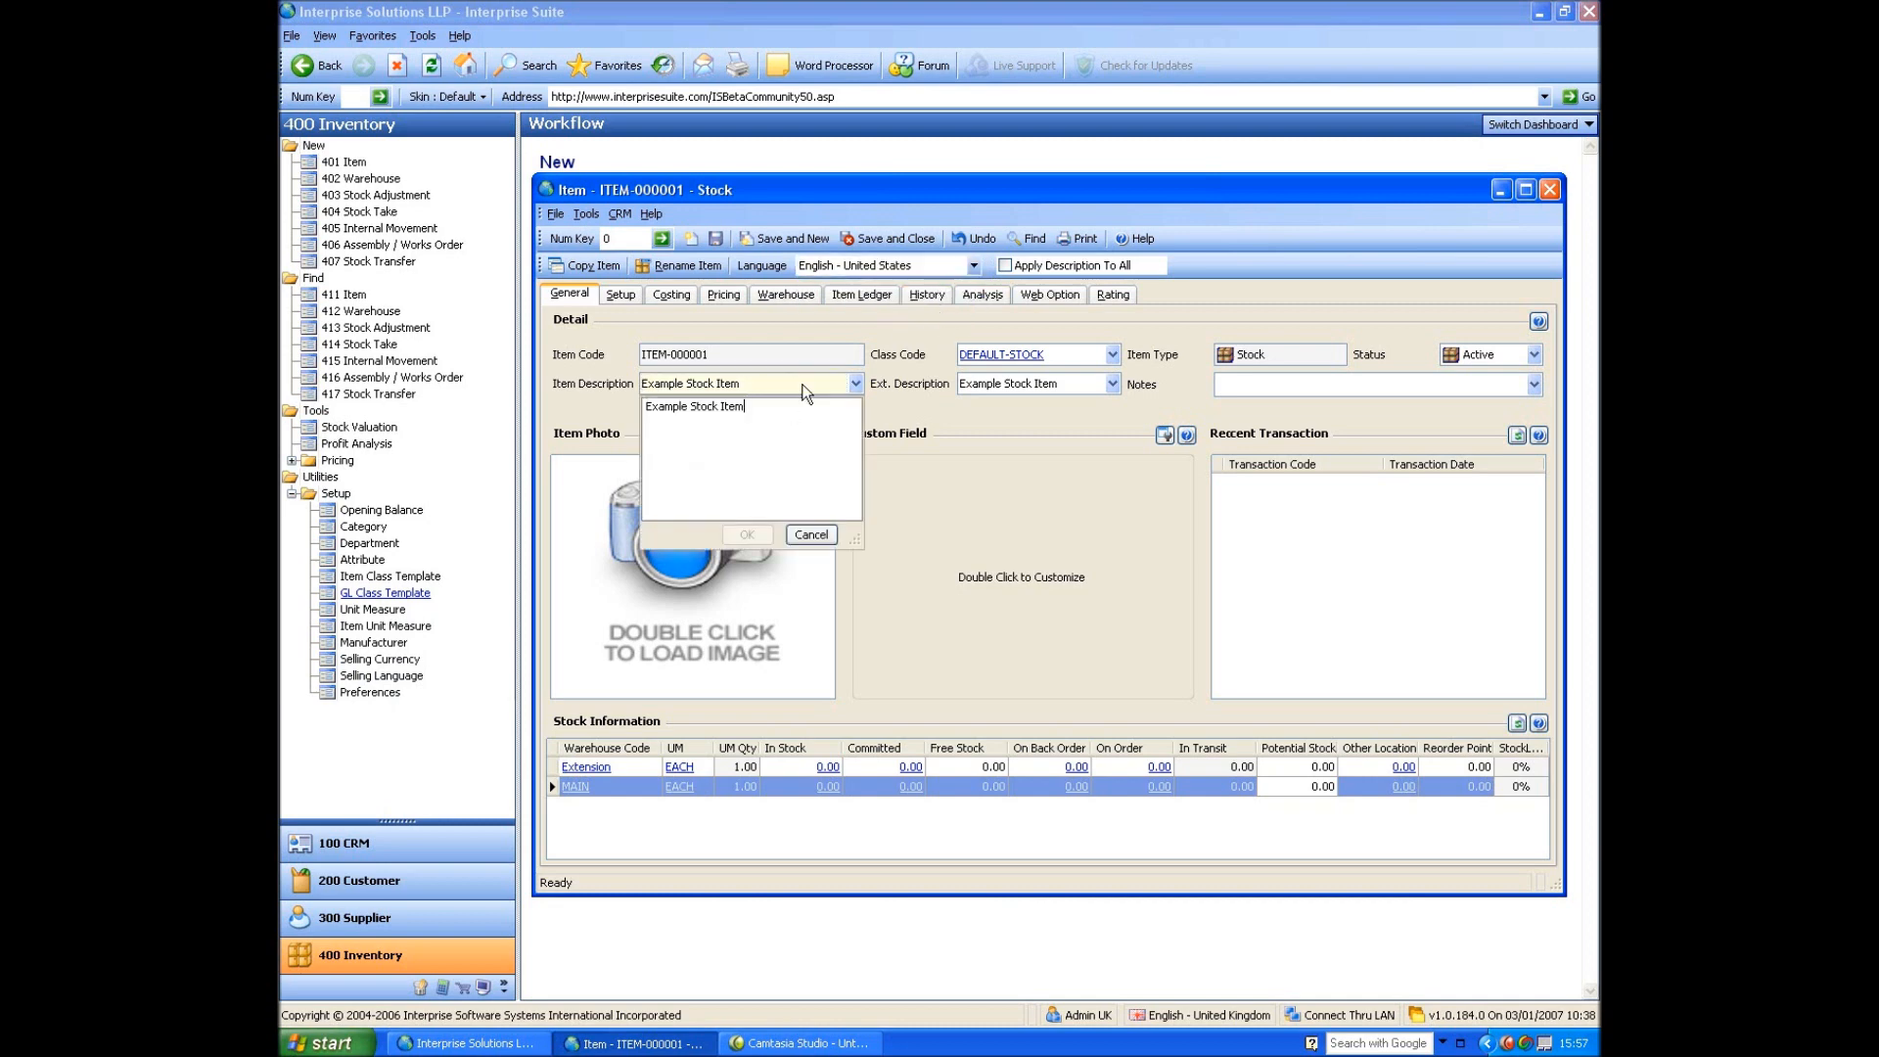
{"action": "type", "text": "uS"}
{"action": "type", "text": "US"}
{"action": "left_click", "coordinate": [746, 534]}
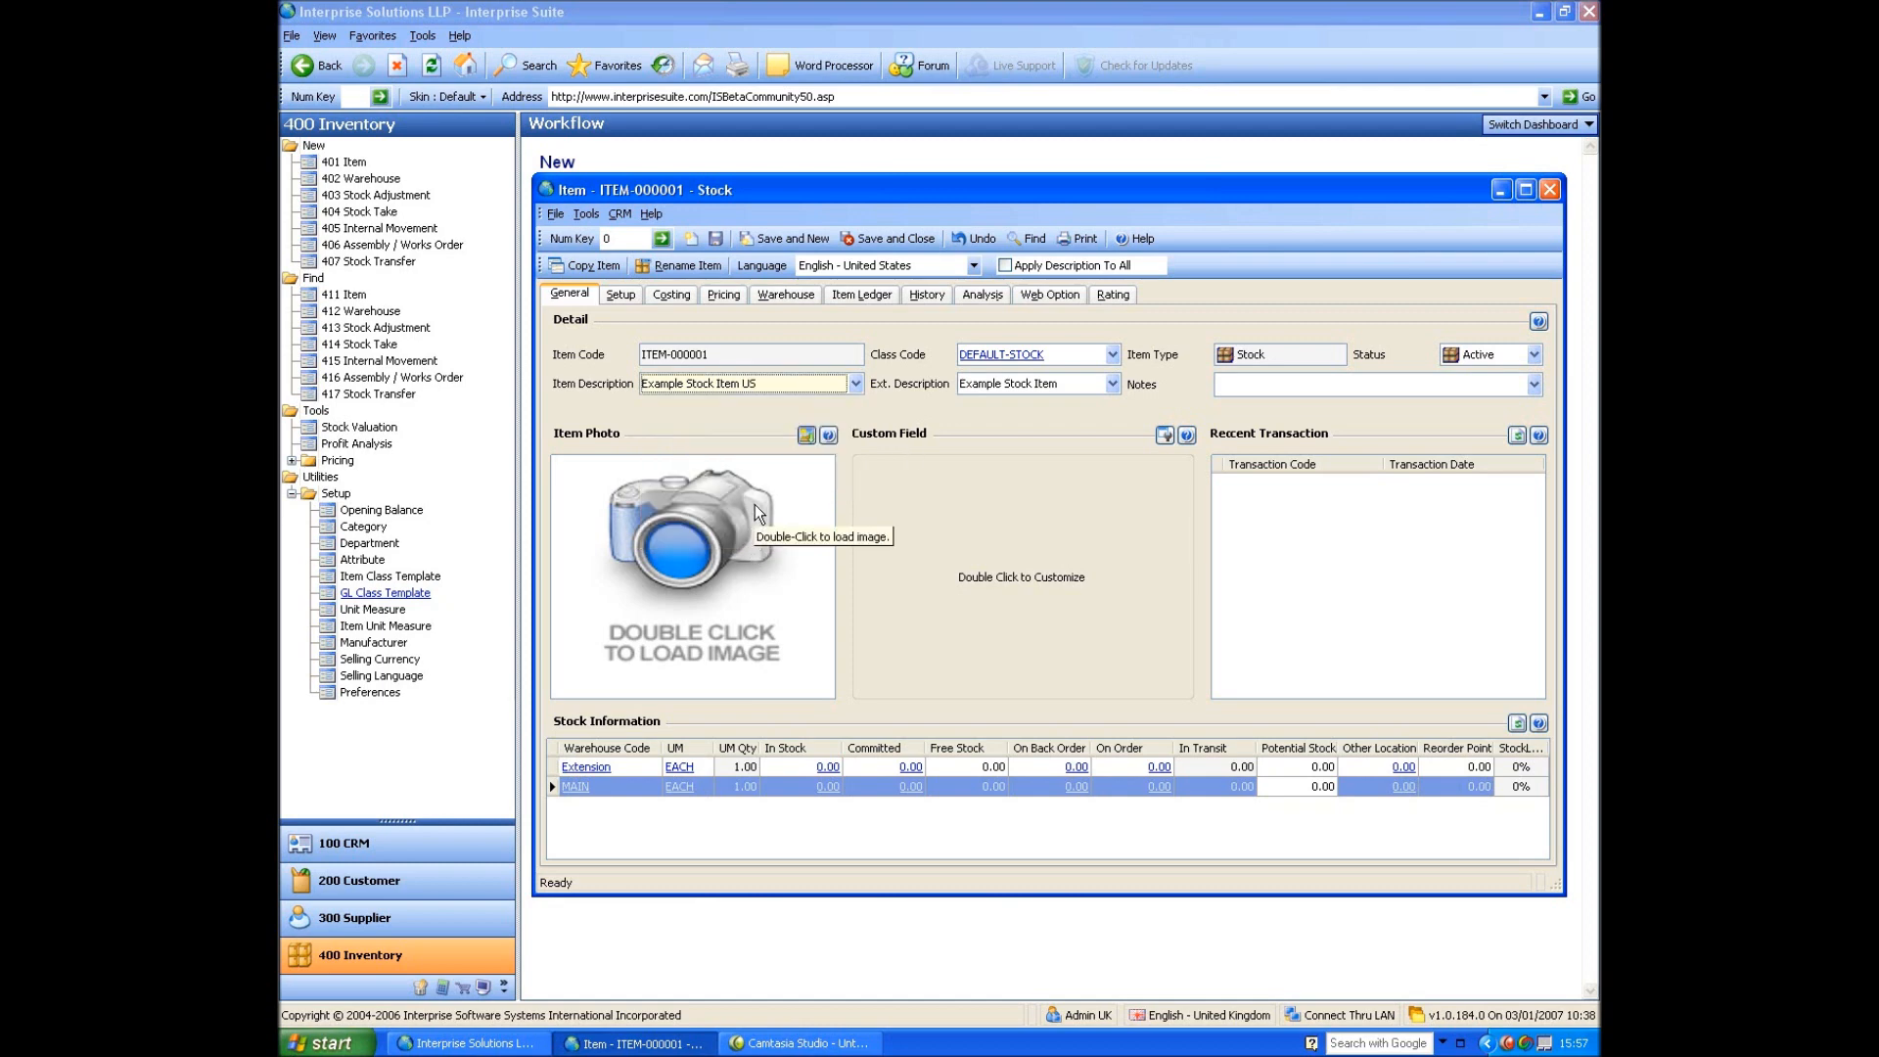
Switch the item's language to English - United Kingdom and change the item description to "Example Stock Item UK".
{"action": "left_click", "coordinate": [973, 265]}
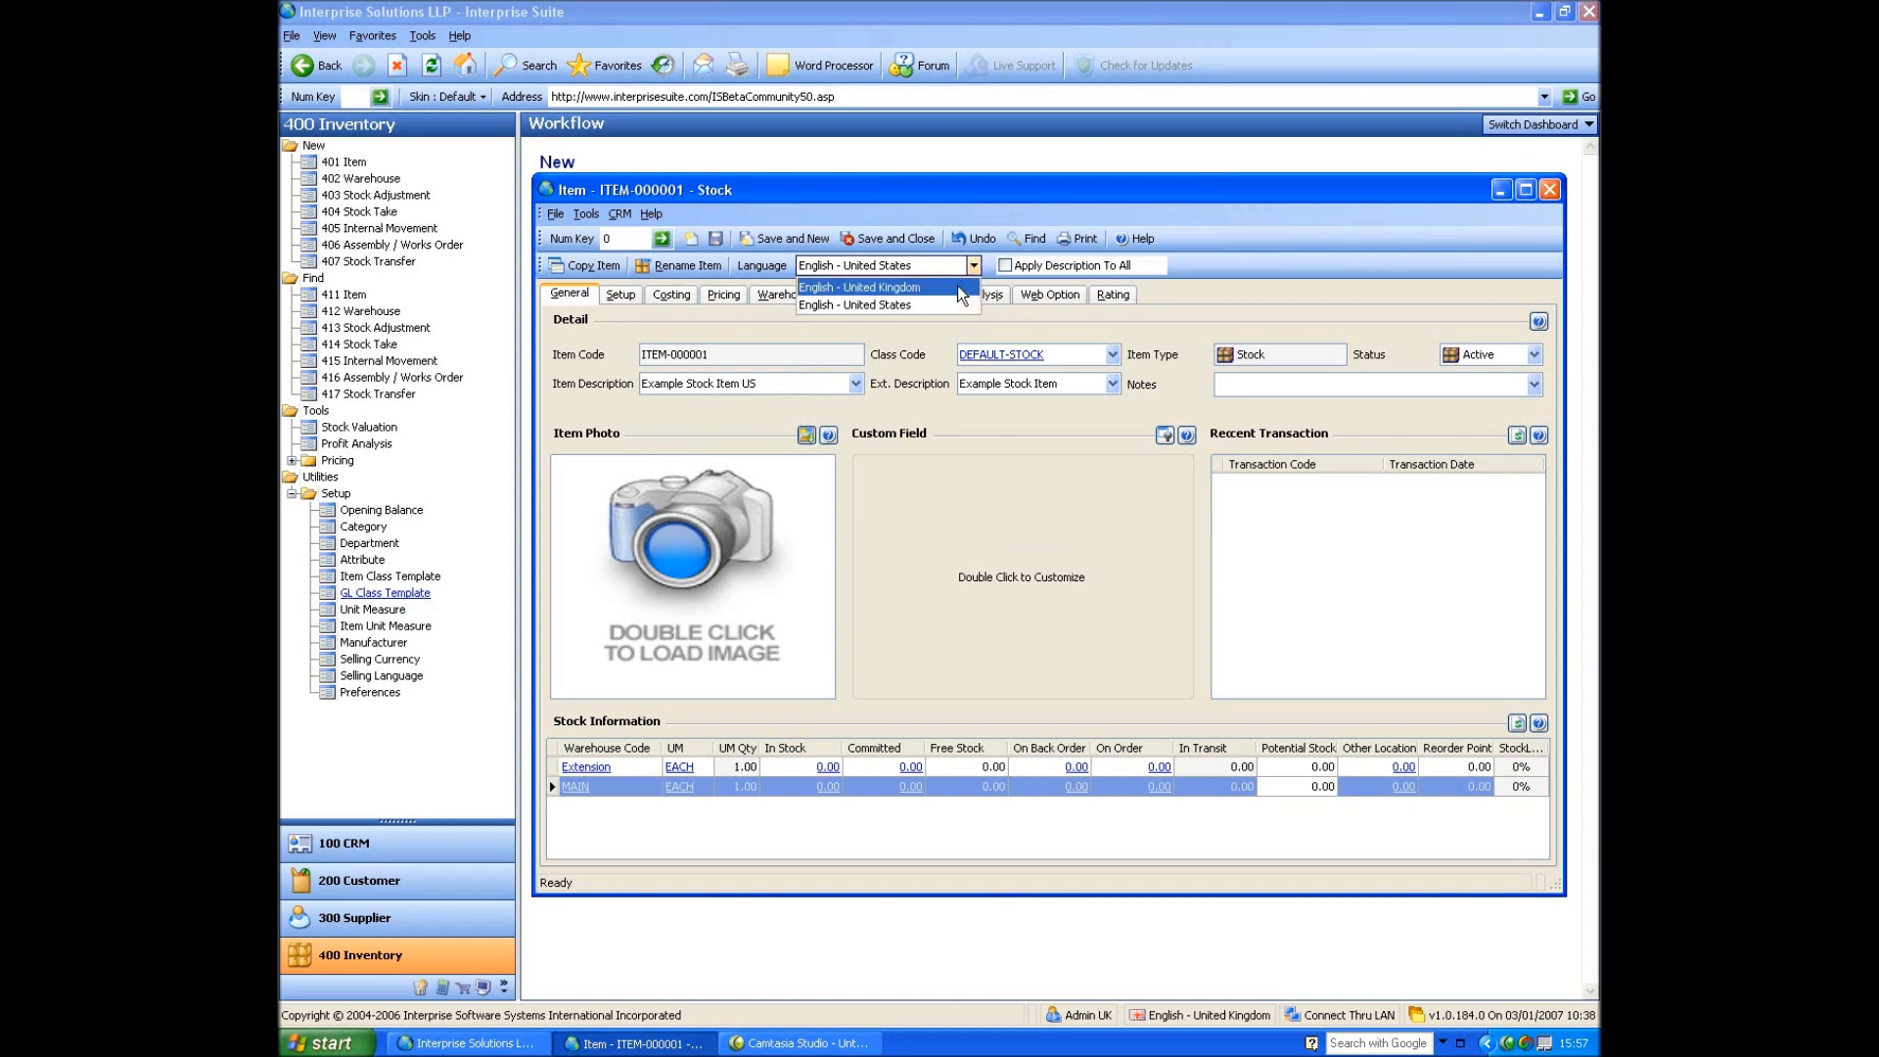
{"action": "left_click", "coordinate": [962, 288]}
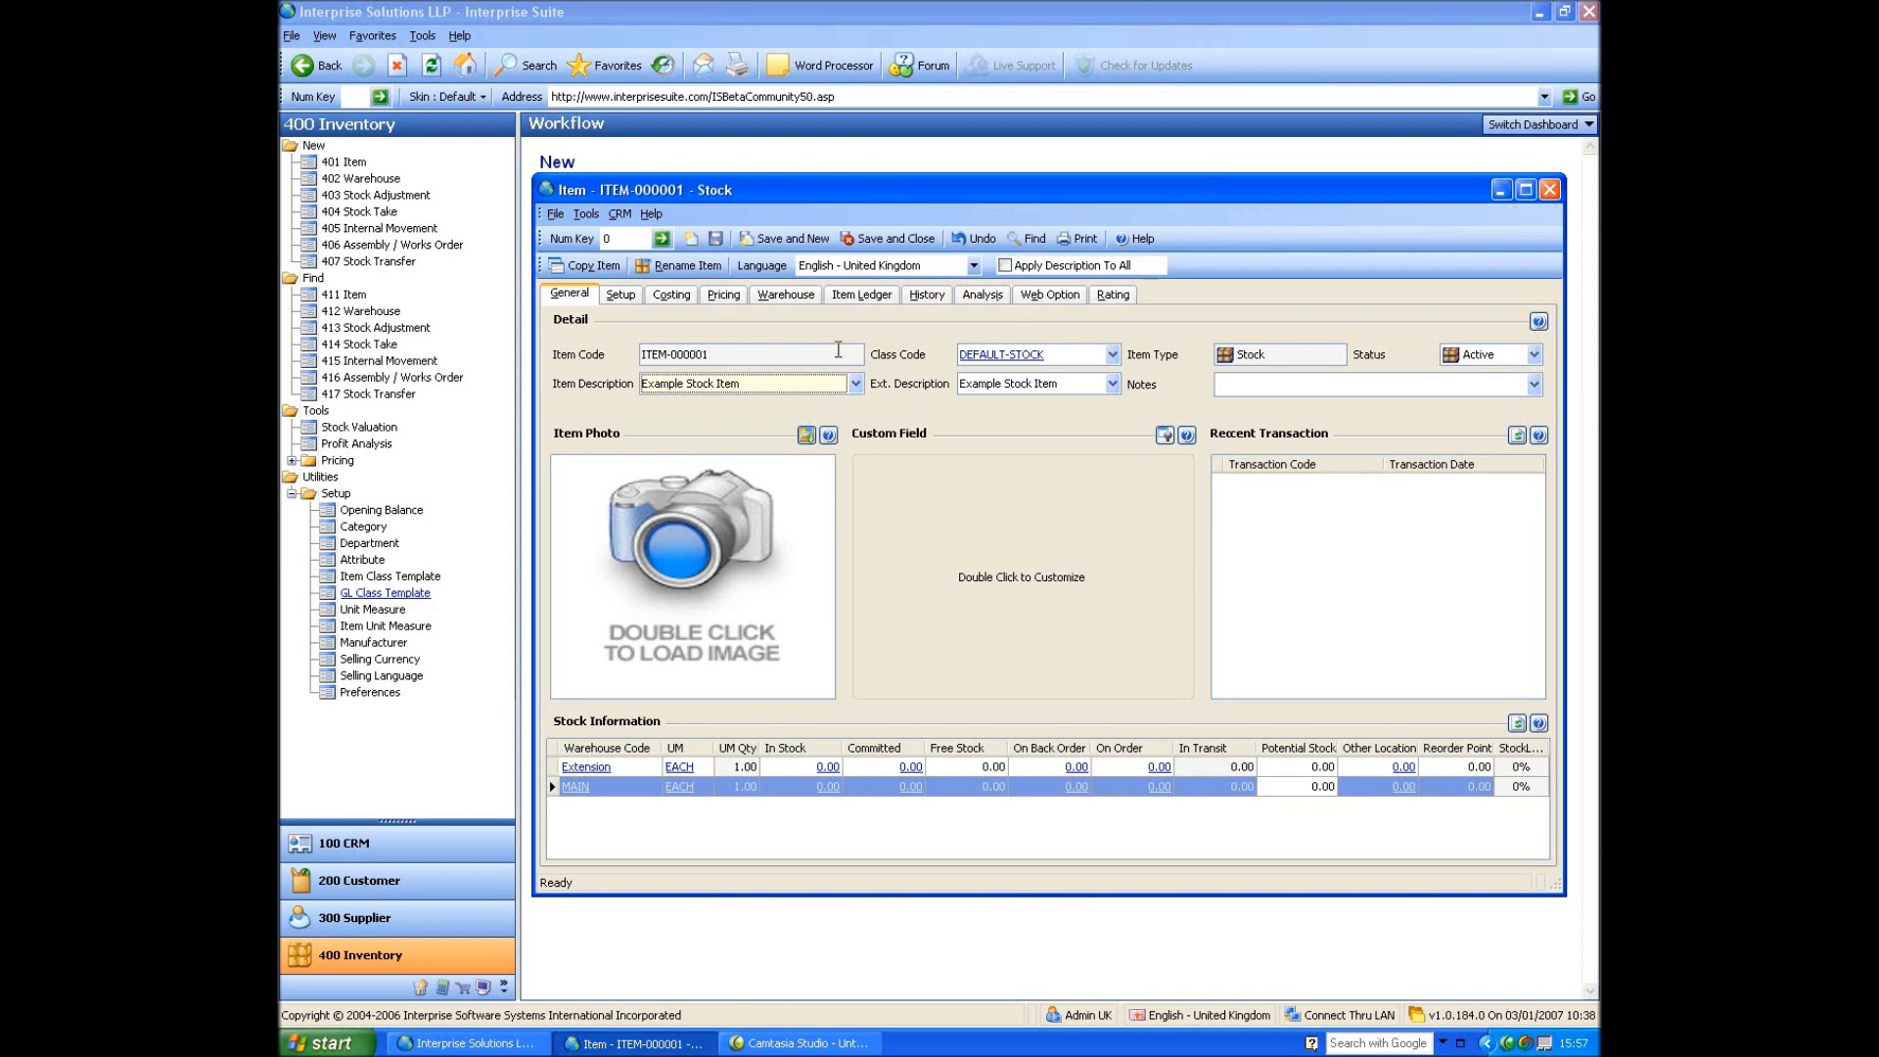
{"action": "left_click", "coordinate": [814, 385]}
{"action": "type", "text": "UK"}
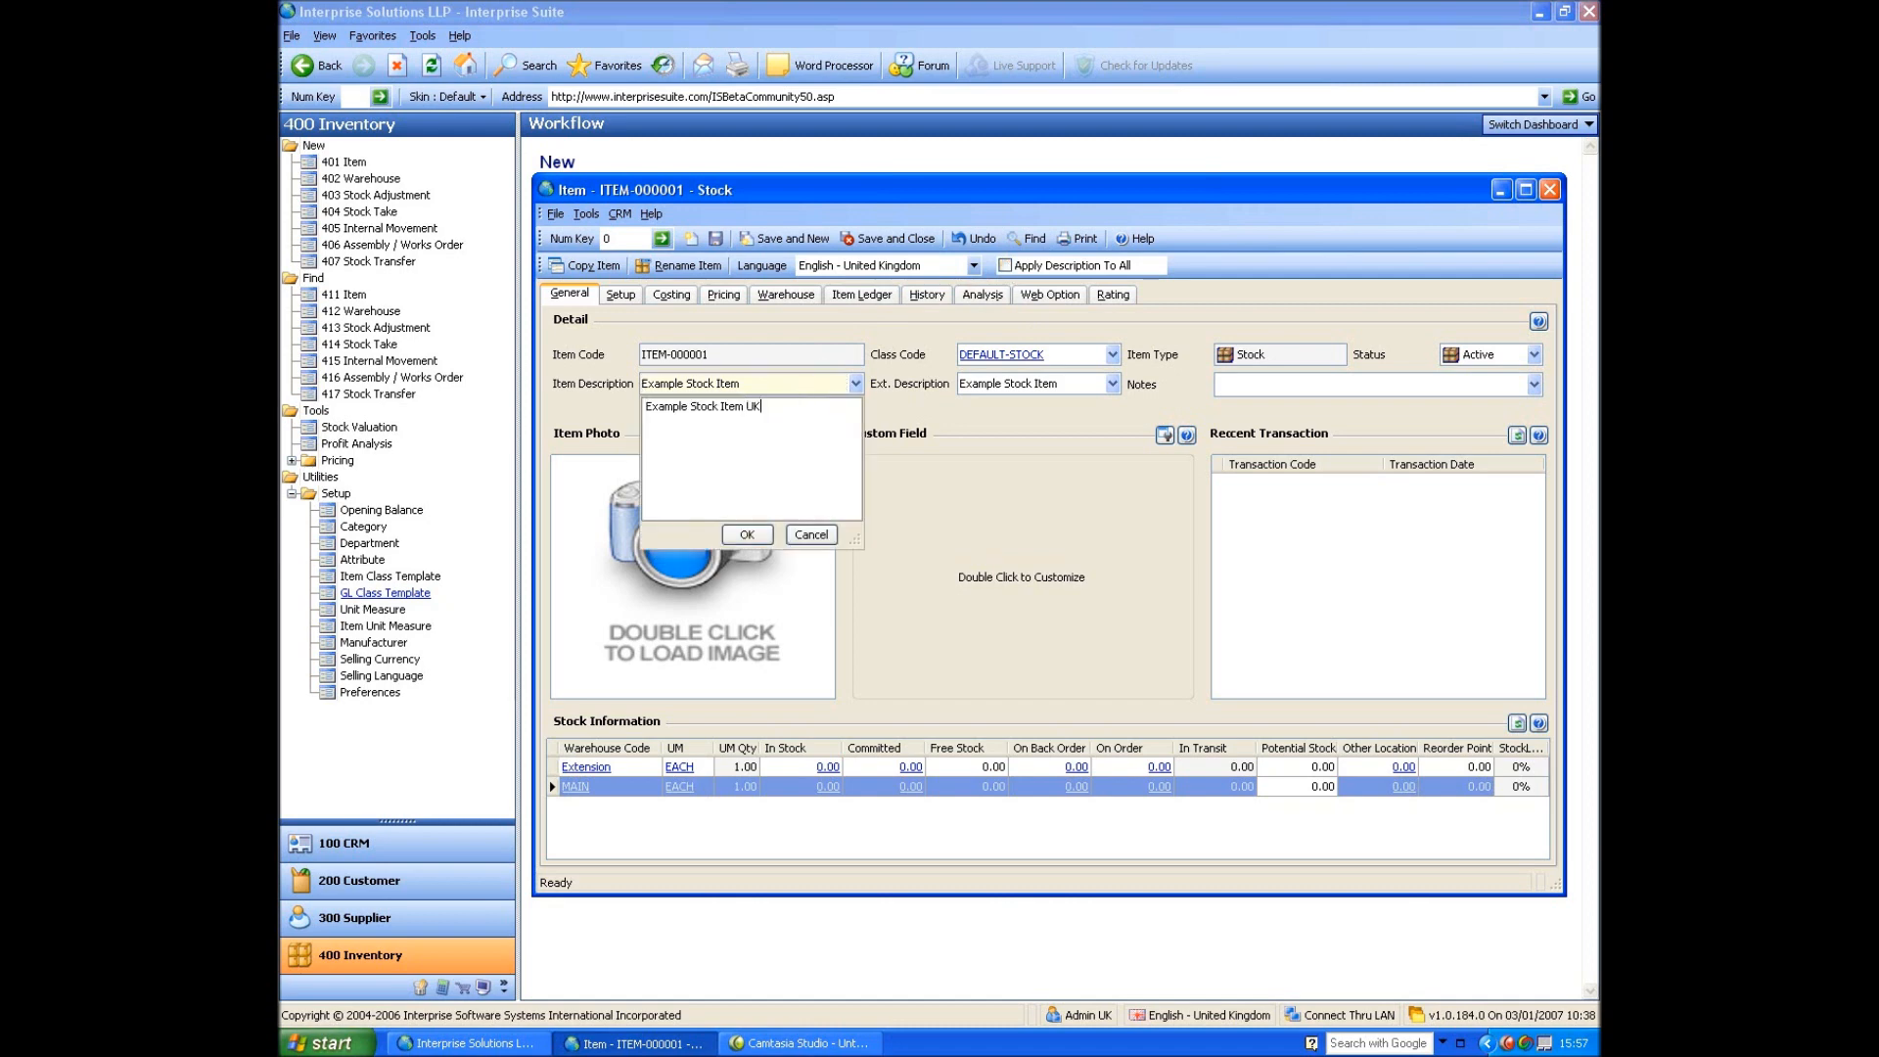
Apply the UK item description to all languages and check it under English - United States.
{"action": "left_click", "coordinate": [1005, 264]}
{"action": "left_click", "coordinate": [783, 387]}
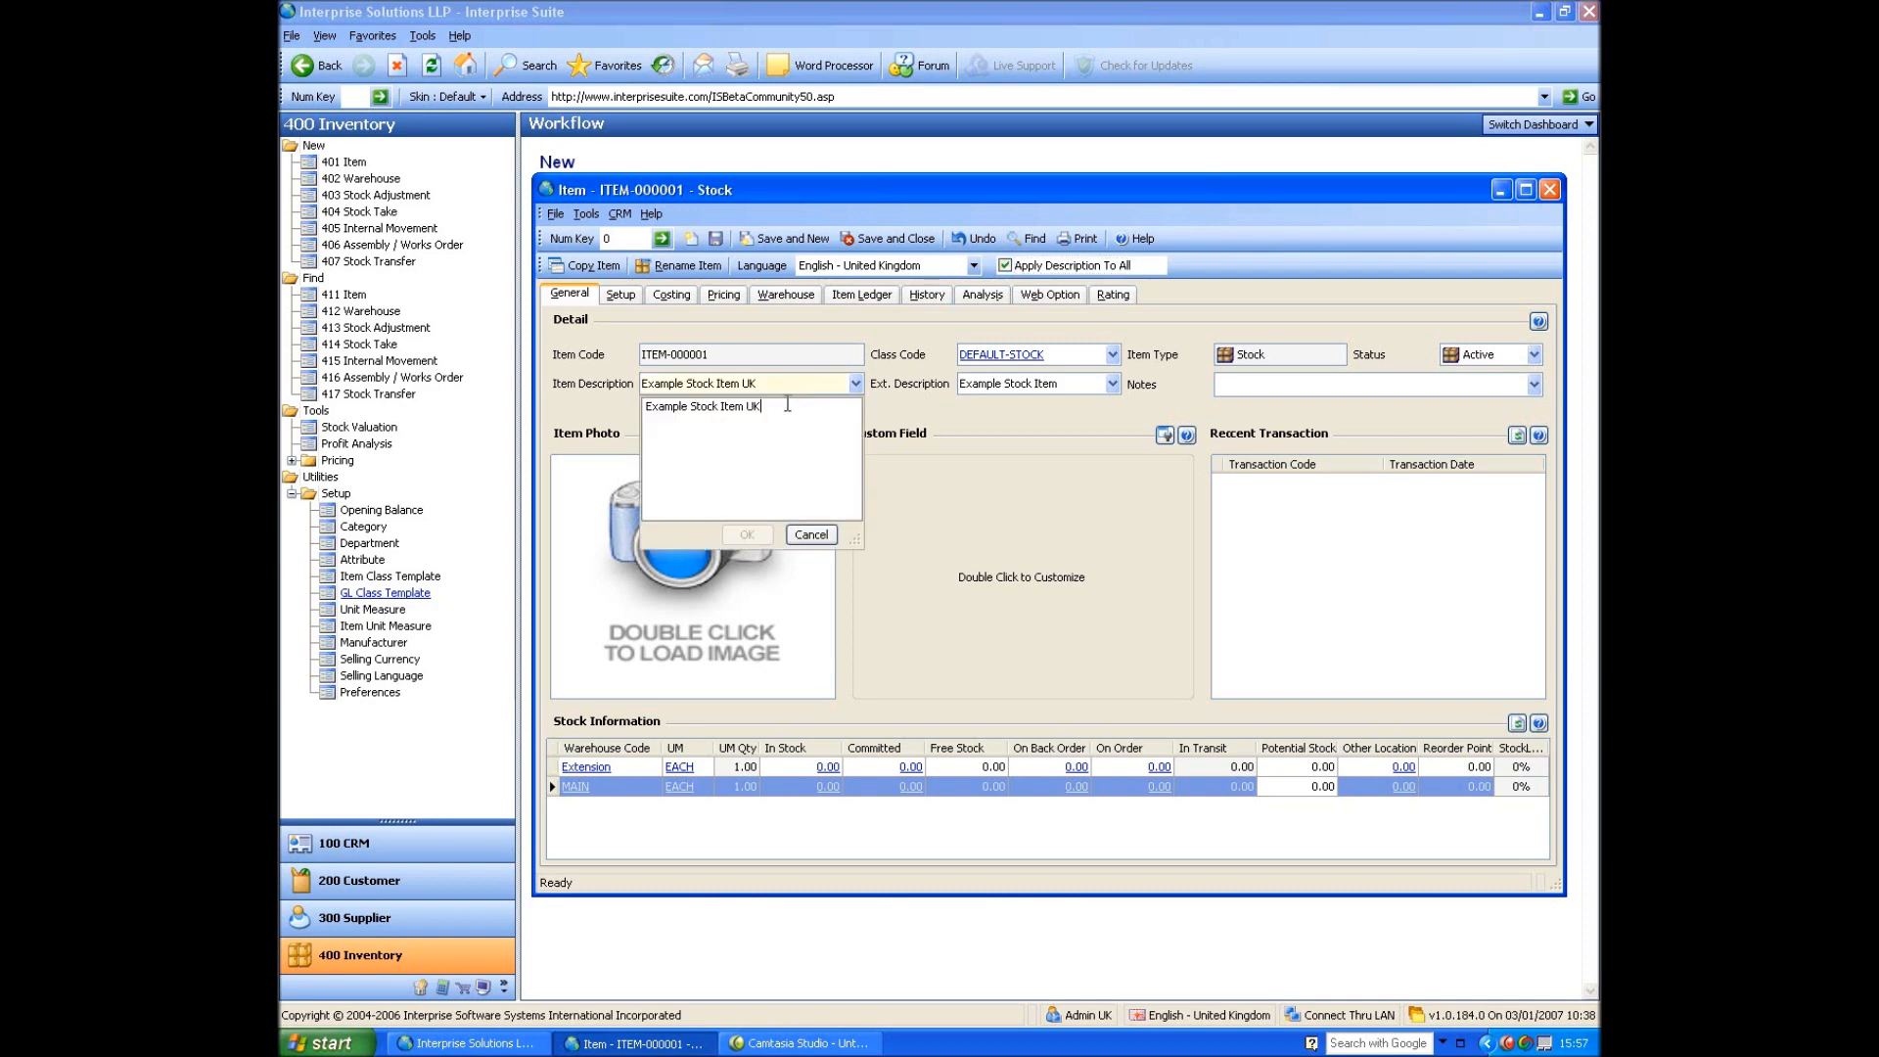
{"action": "left_click", "coordinate": [747, 534]}
{"action": "left_click", "coordinate": [974, 272]}
{"action": "left_click", "coordinate": [934, 314]}
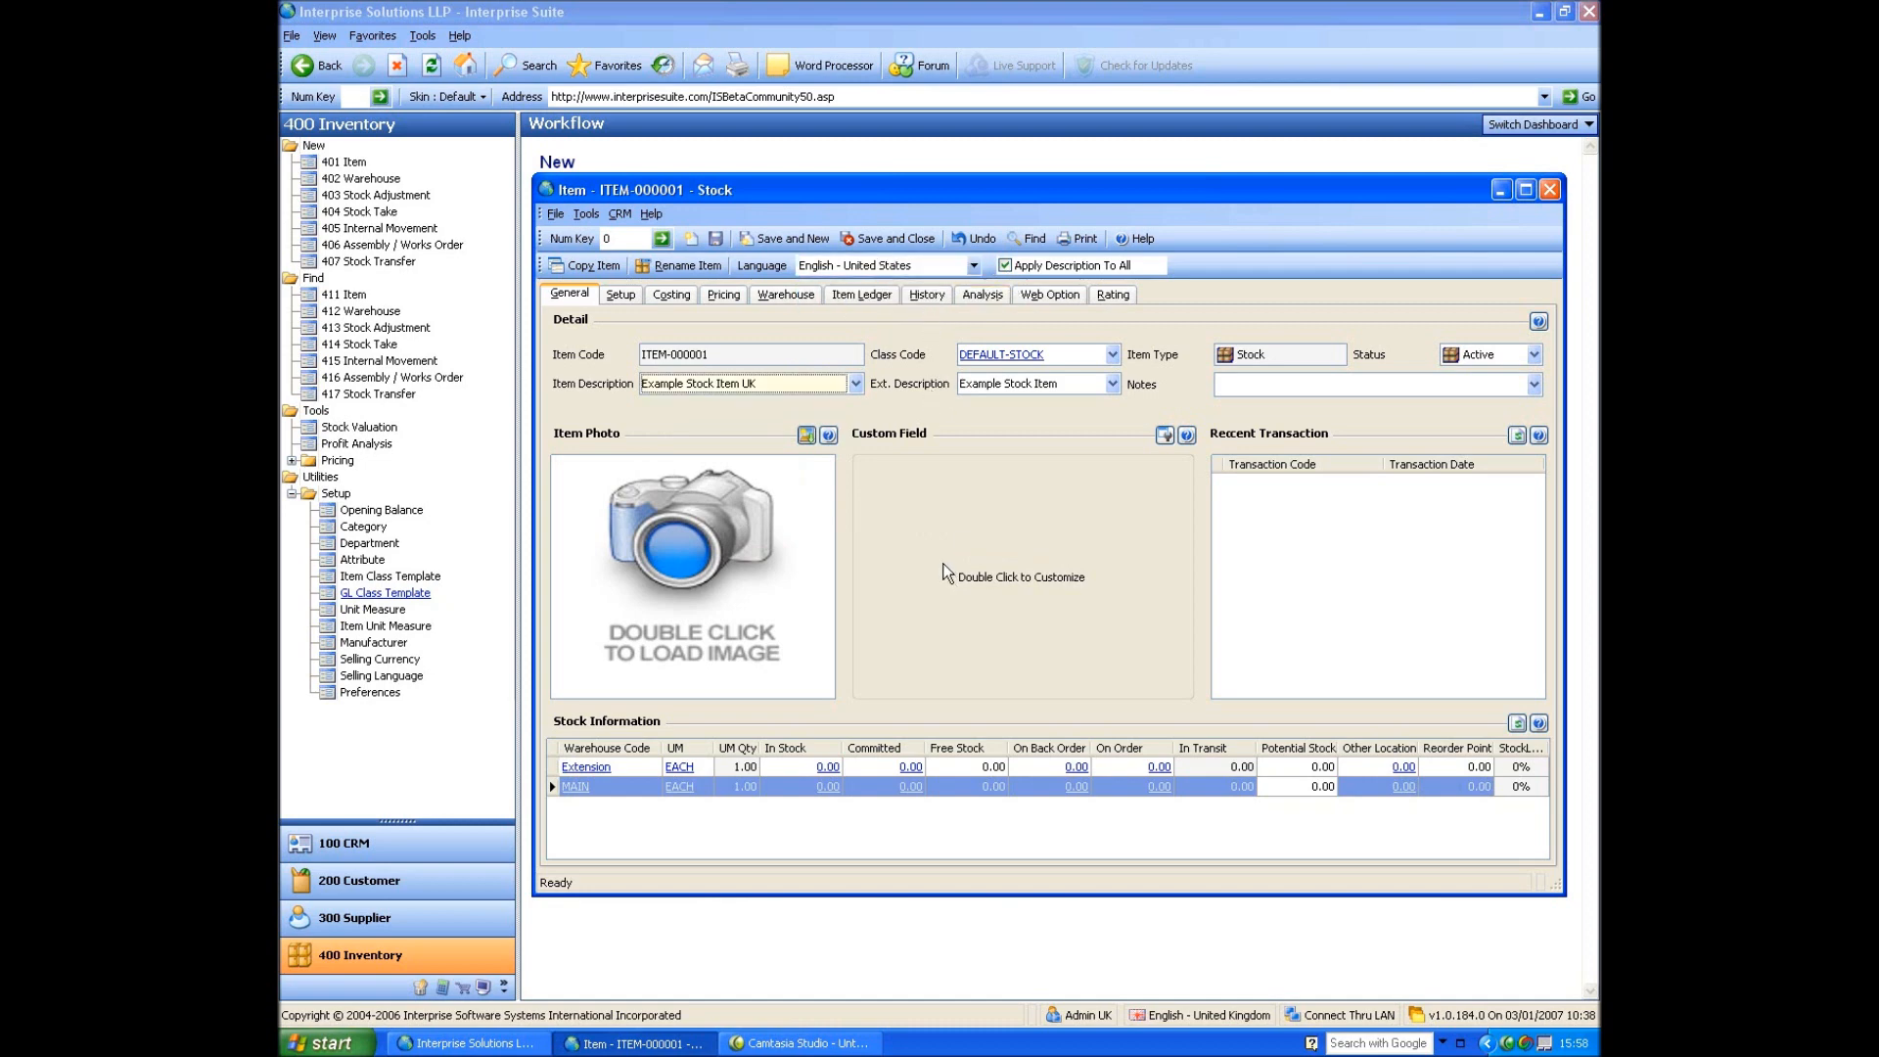
Examine the item's setup details, including landed cost, default lead time, drop ship, categories, accessory items and unit measures.
{"action": "left_click", "coordinate": [620, 294]}
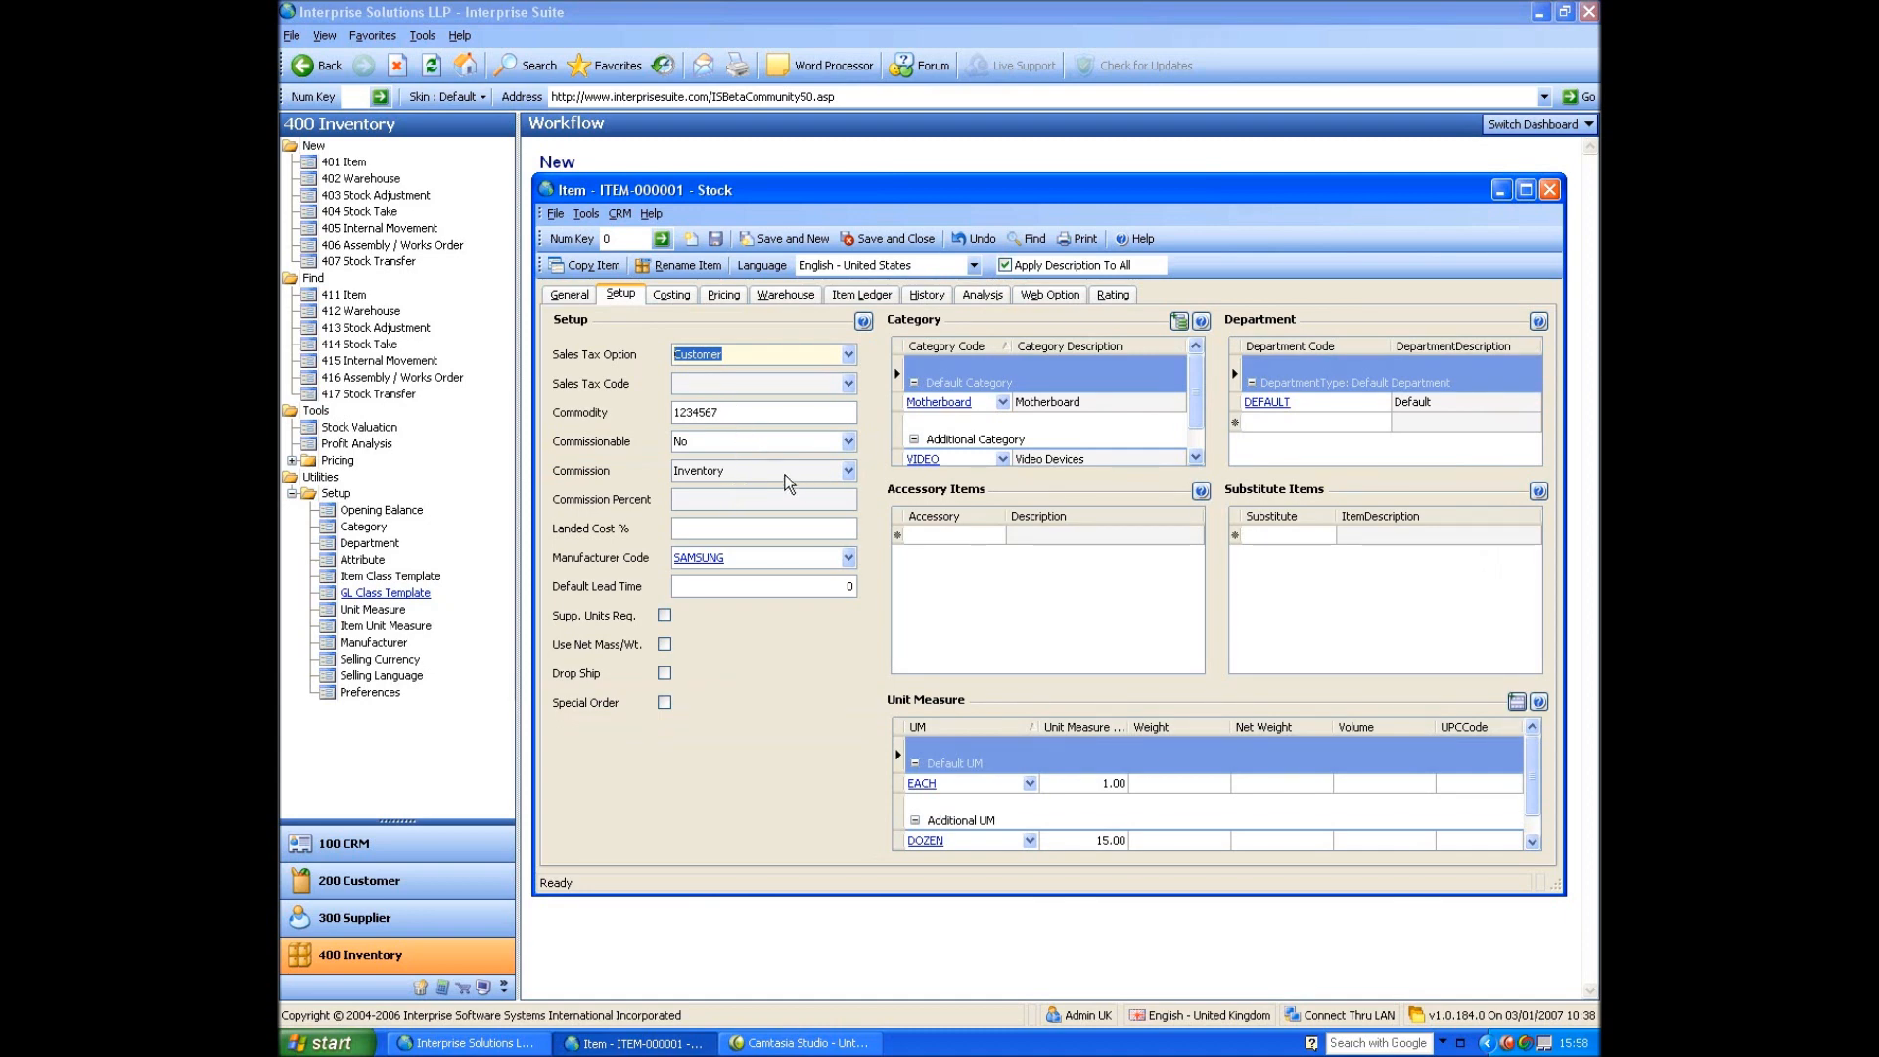
{"action": "left_click", "coordinate": [735, 529]}
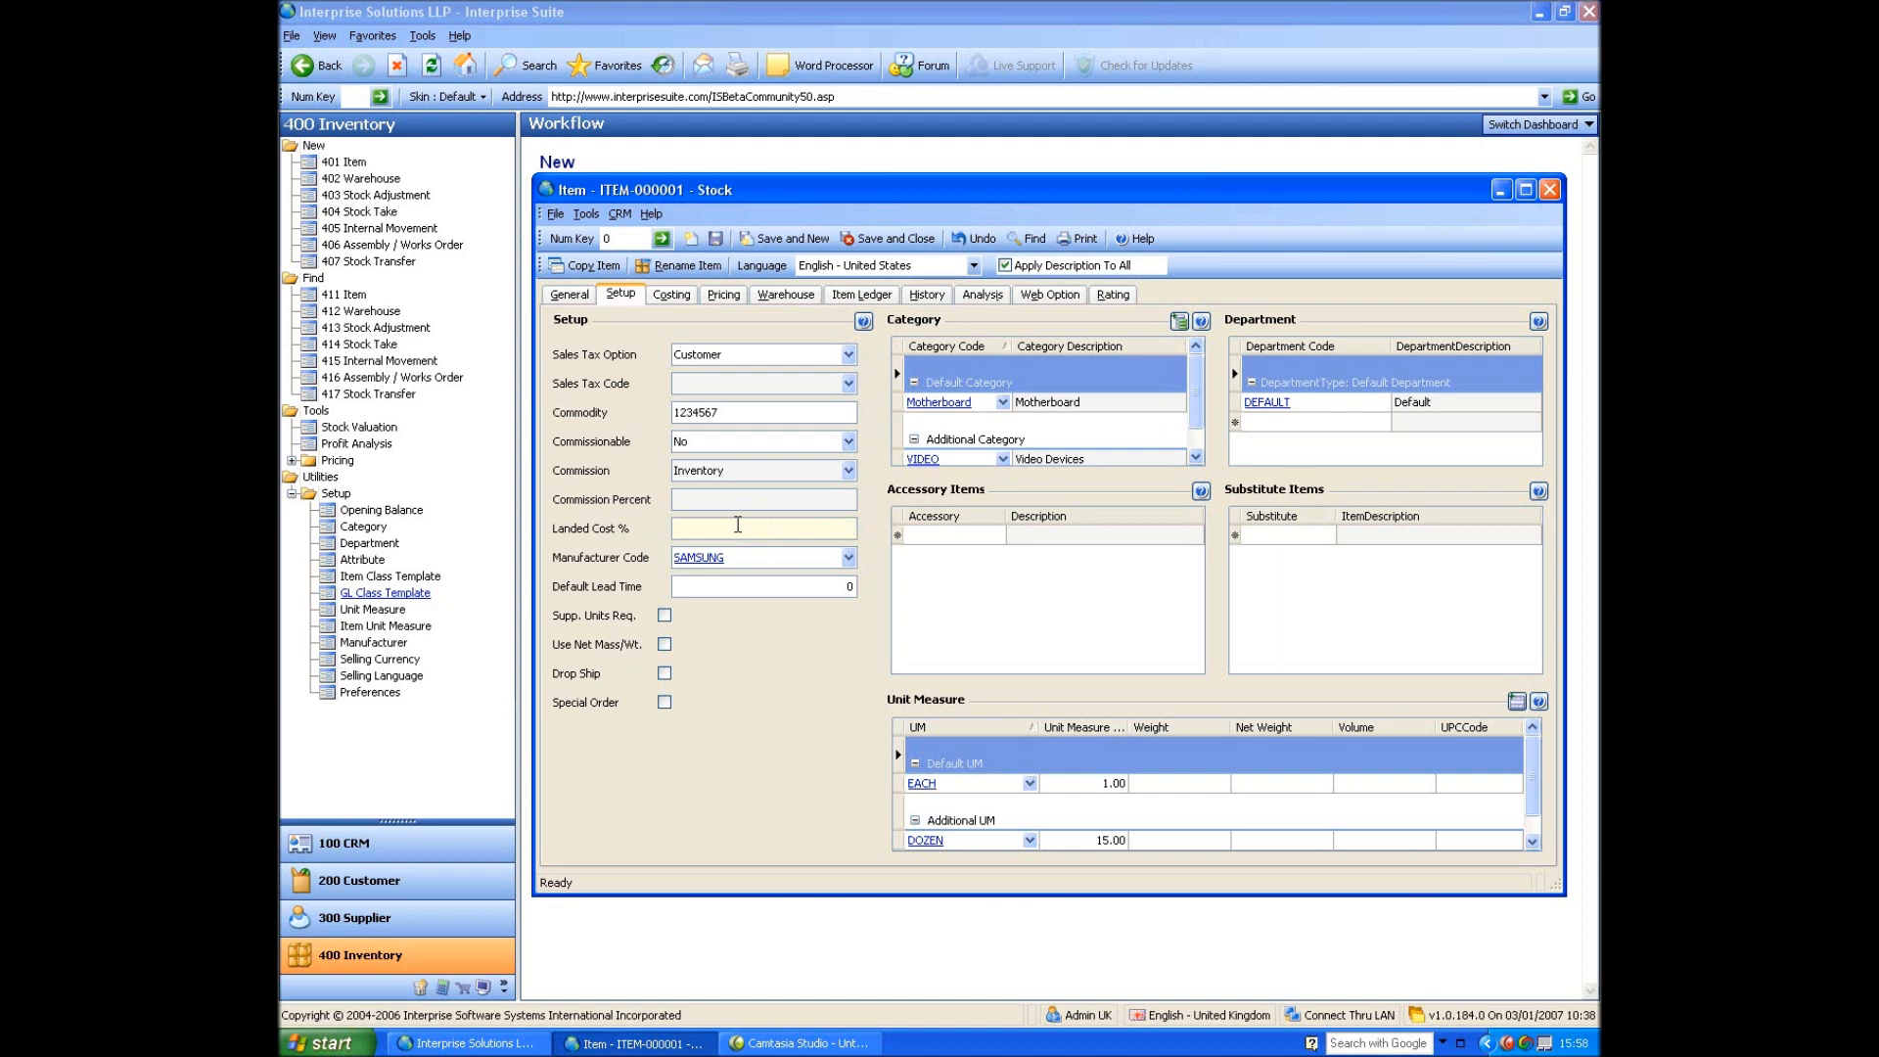
{"action": "left_click", "coordinate": [720, 585]}
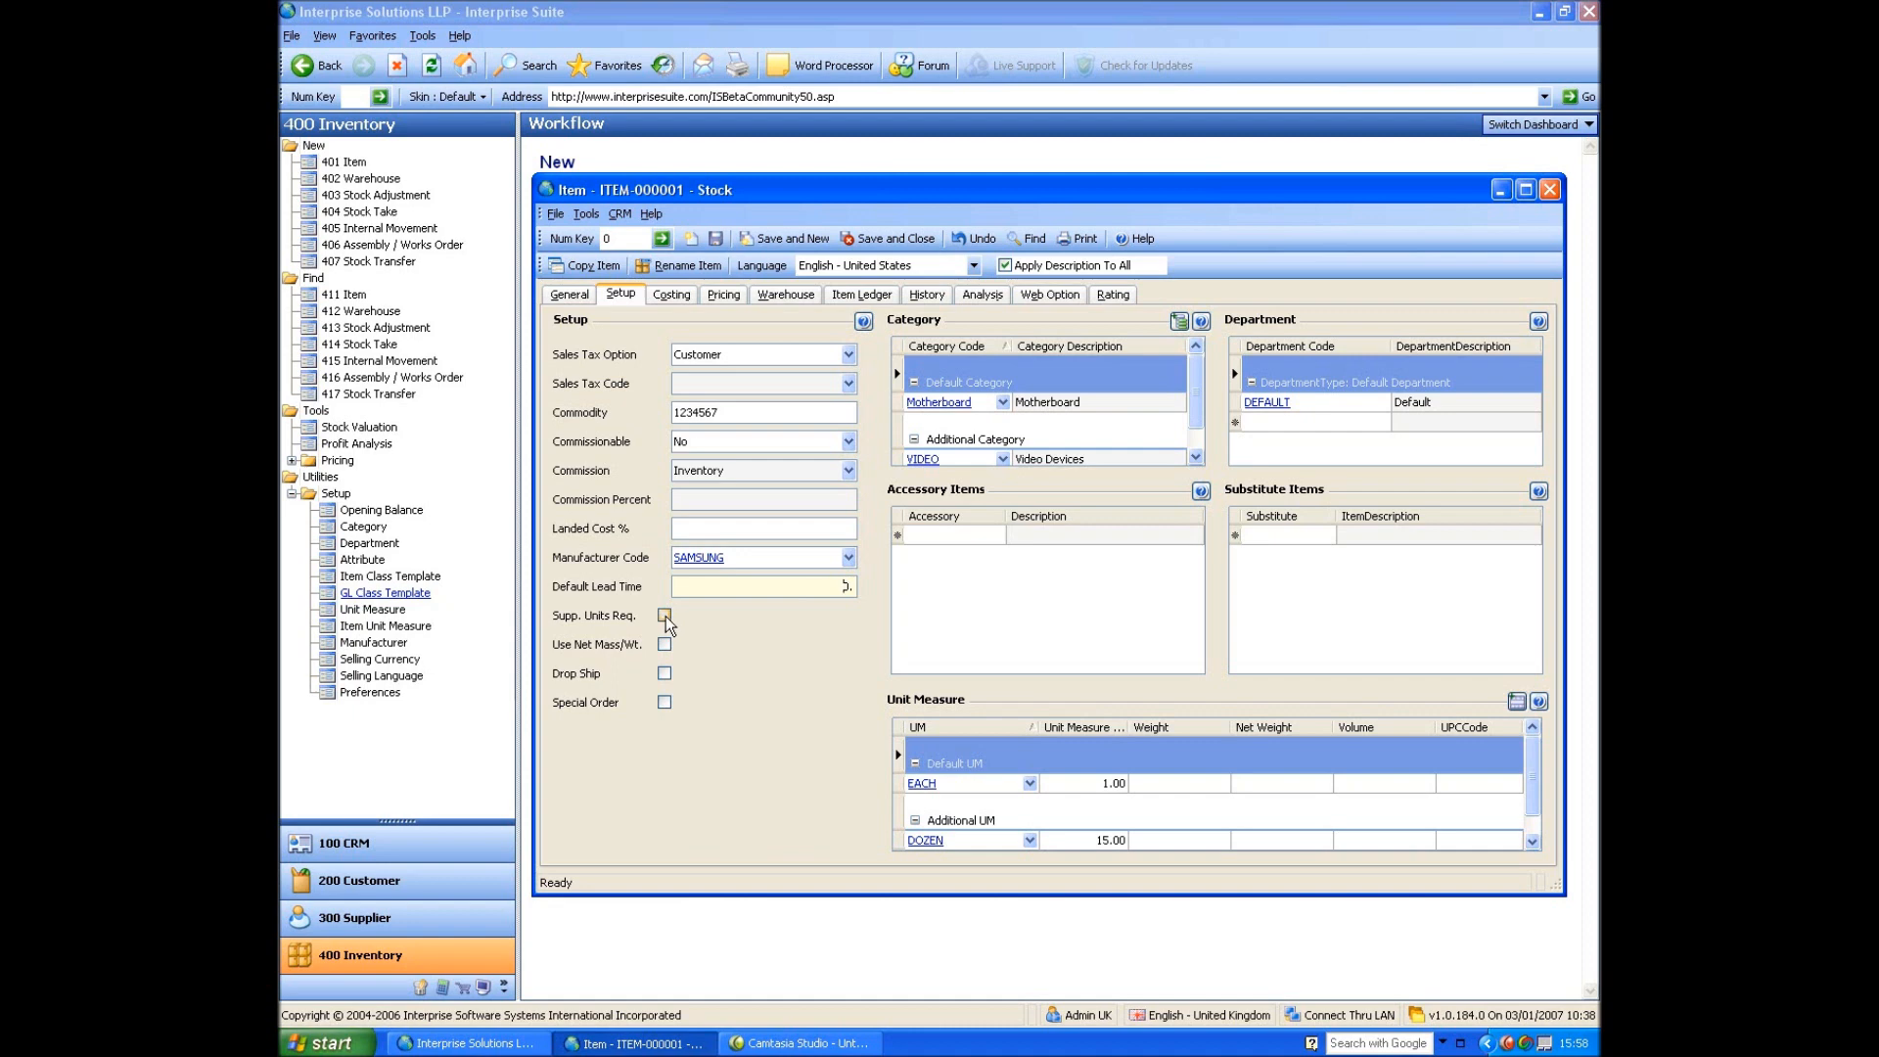
{"action": "left_click", "coordinate": [665, 673]}
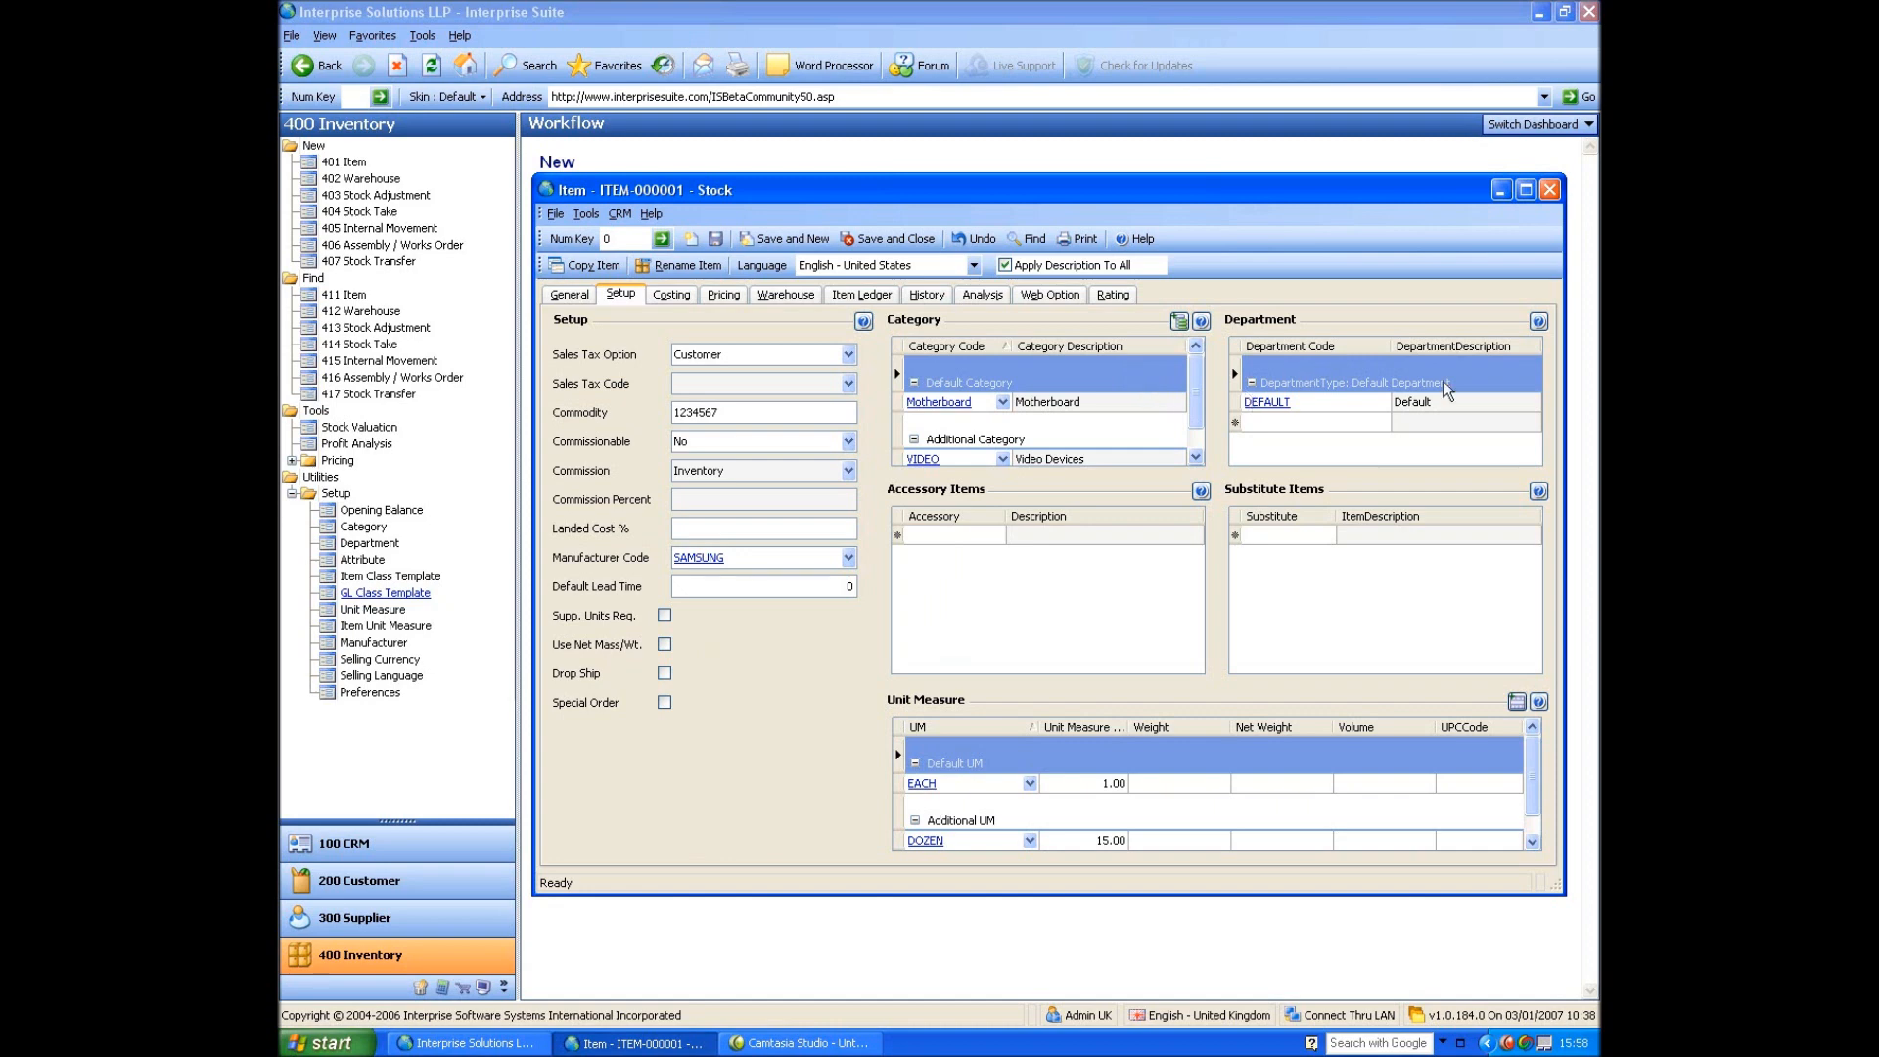
{"action": "left_click", "coordinate": [954, 534]}
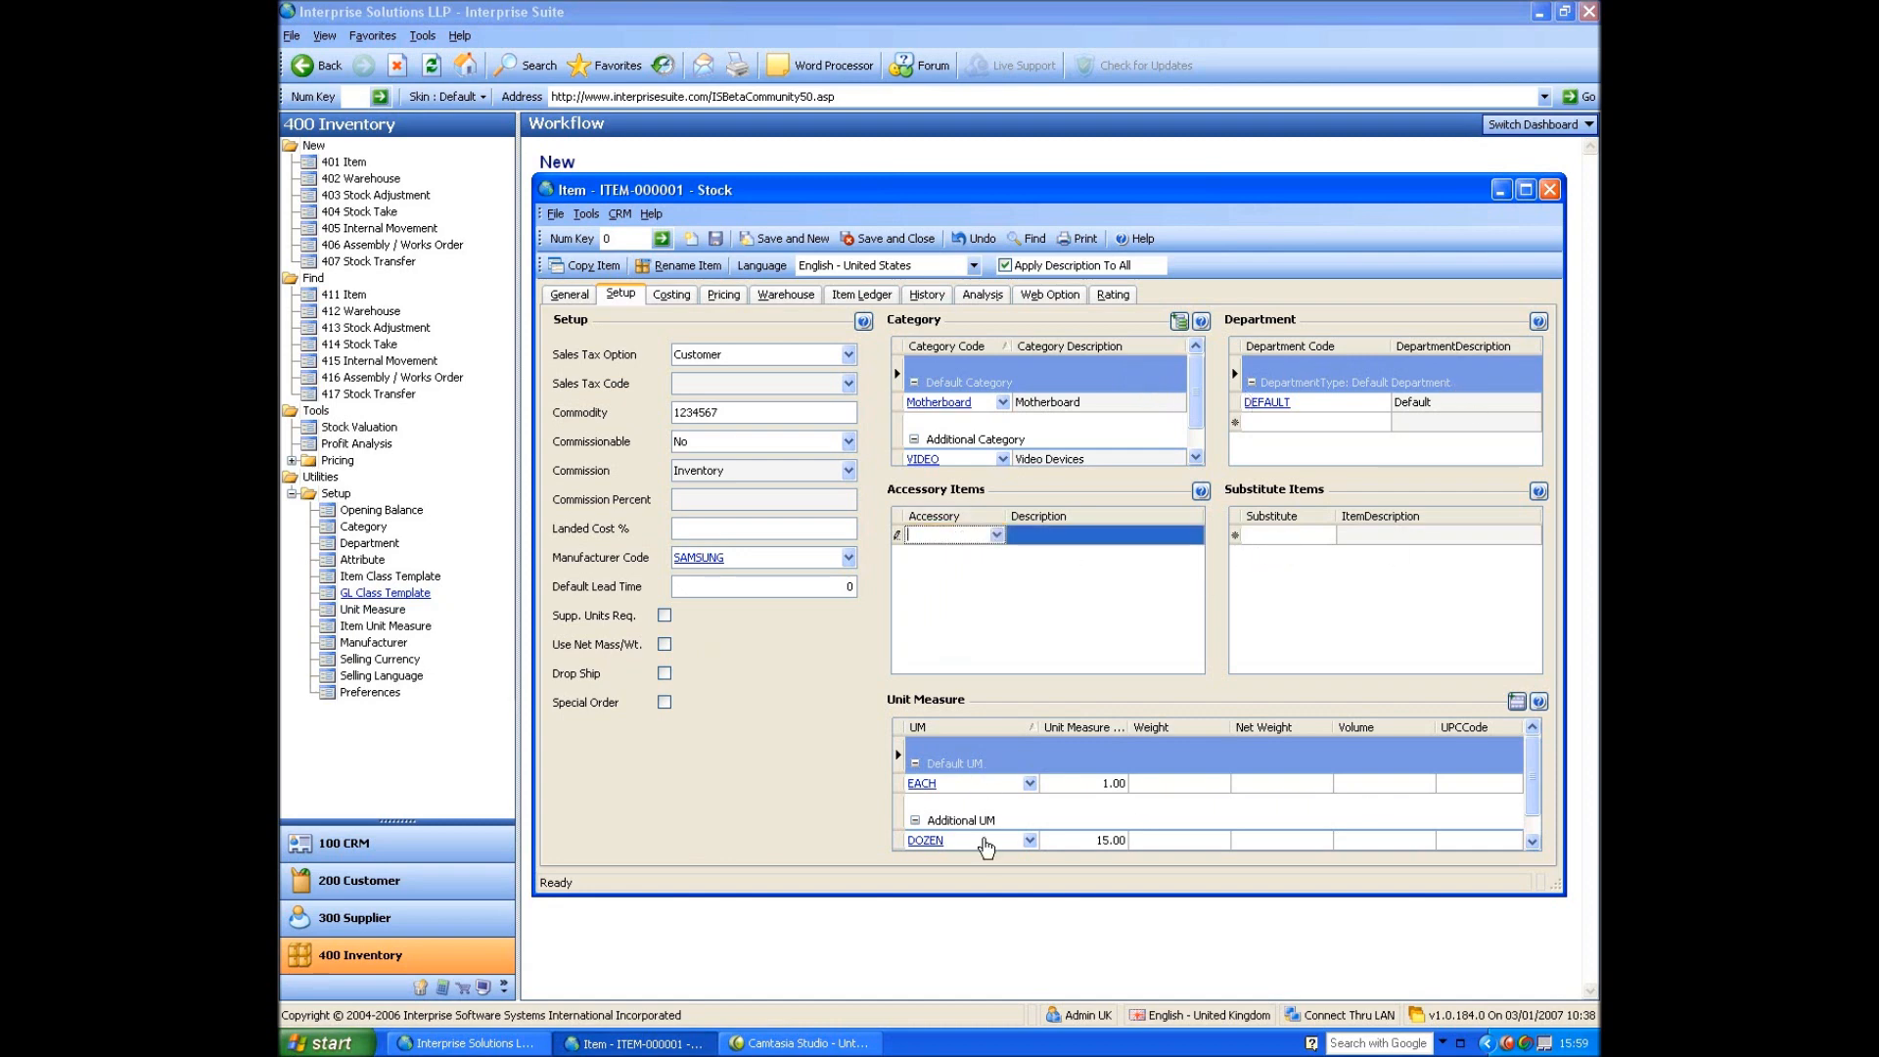
Examine the item's costing, including the unit measures and default quantity price break for supplier Abraxas Plc.
{"action": "left_click", "coordinate": [671, 293]}
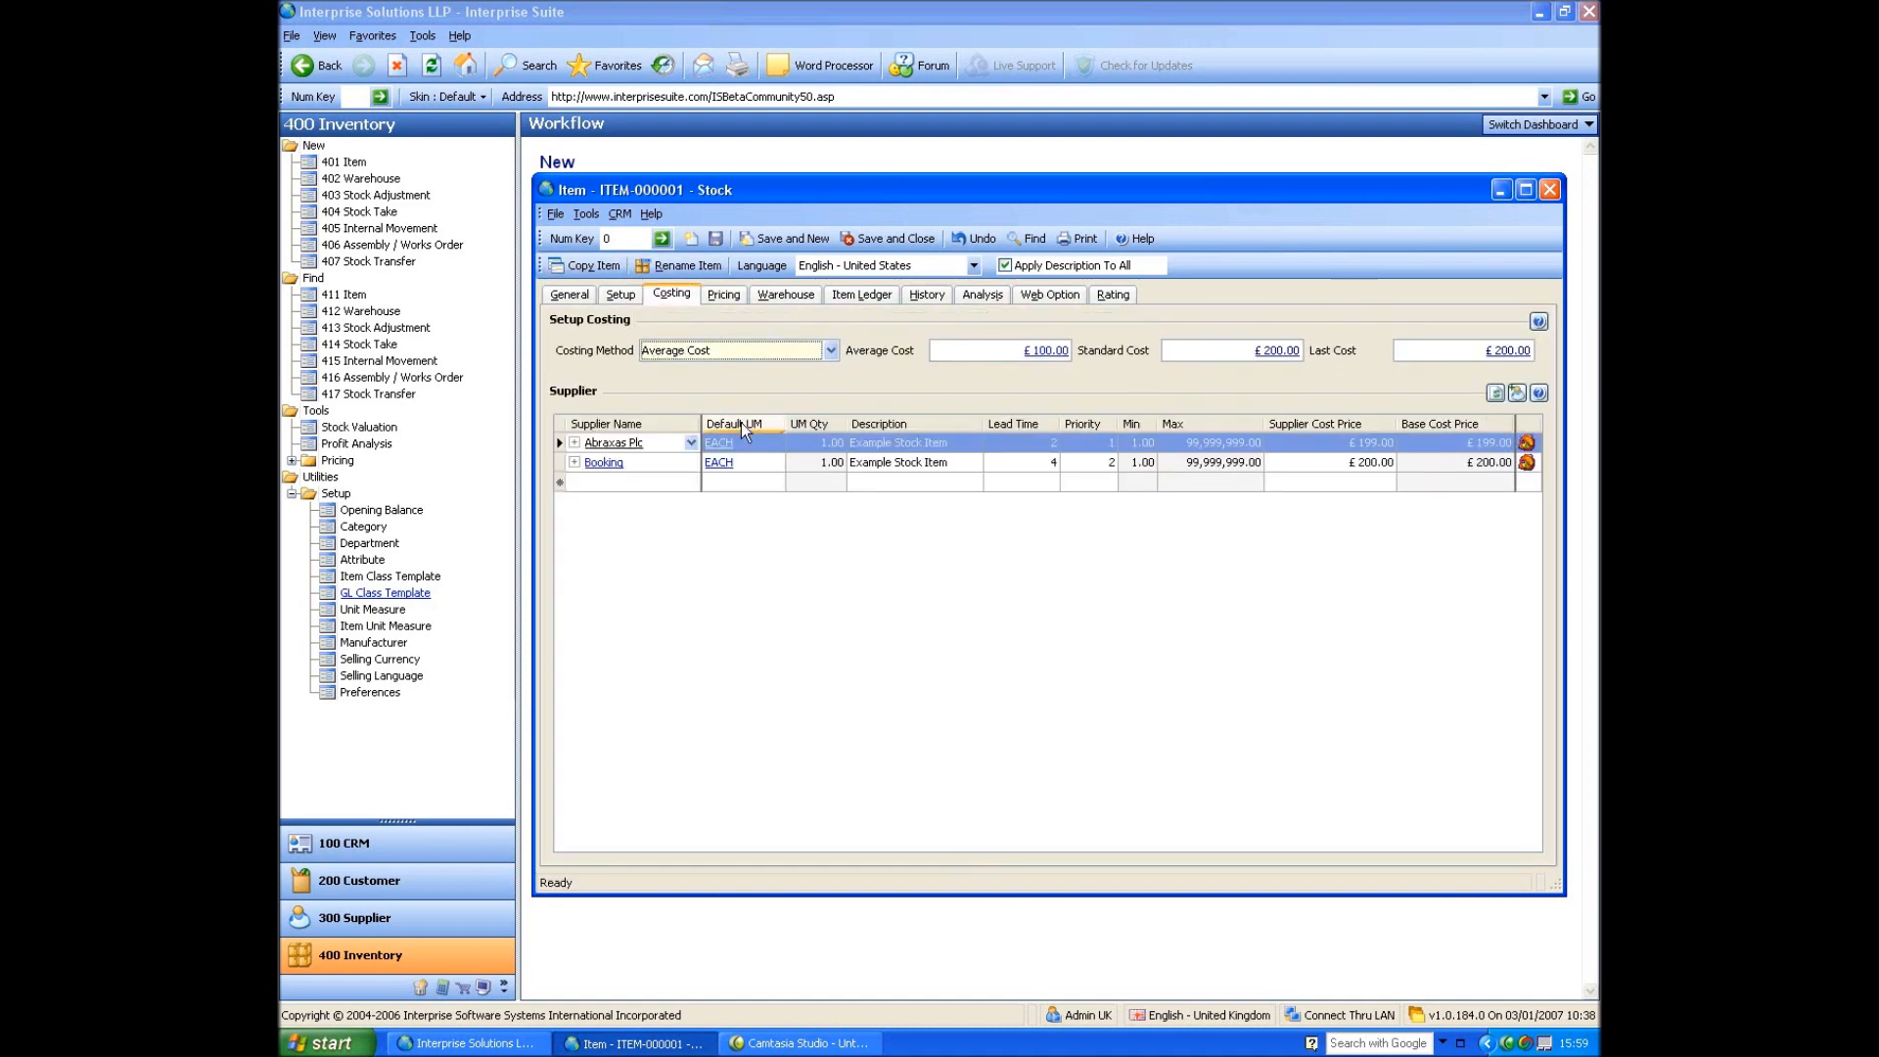
{"action": "left_click", "coordinate": [575, 442]}
{"action": "left_click", "coordinate": [607, 504]}
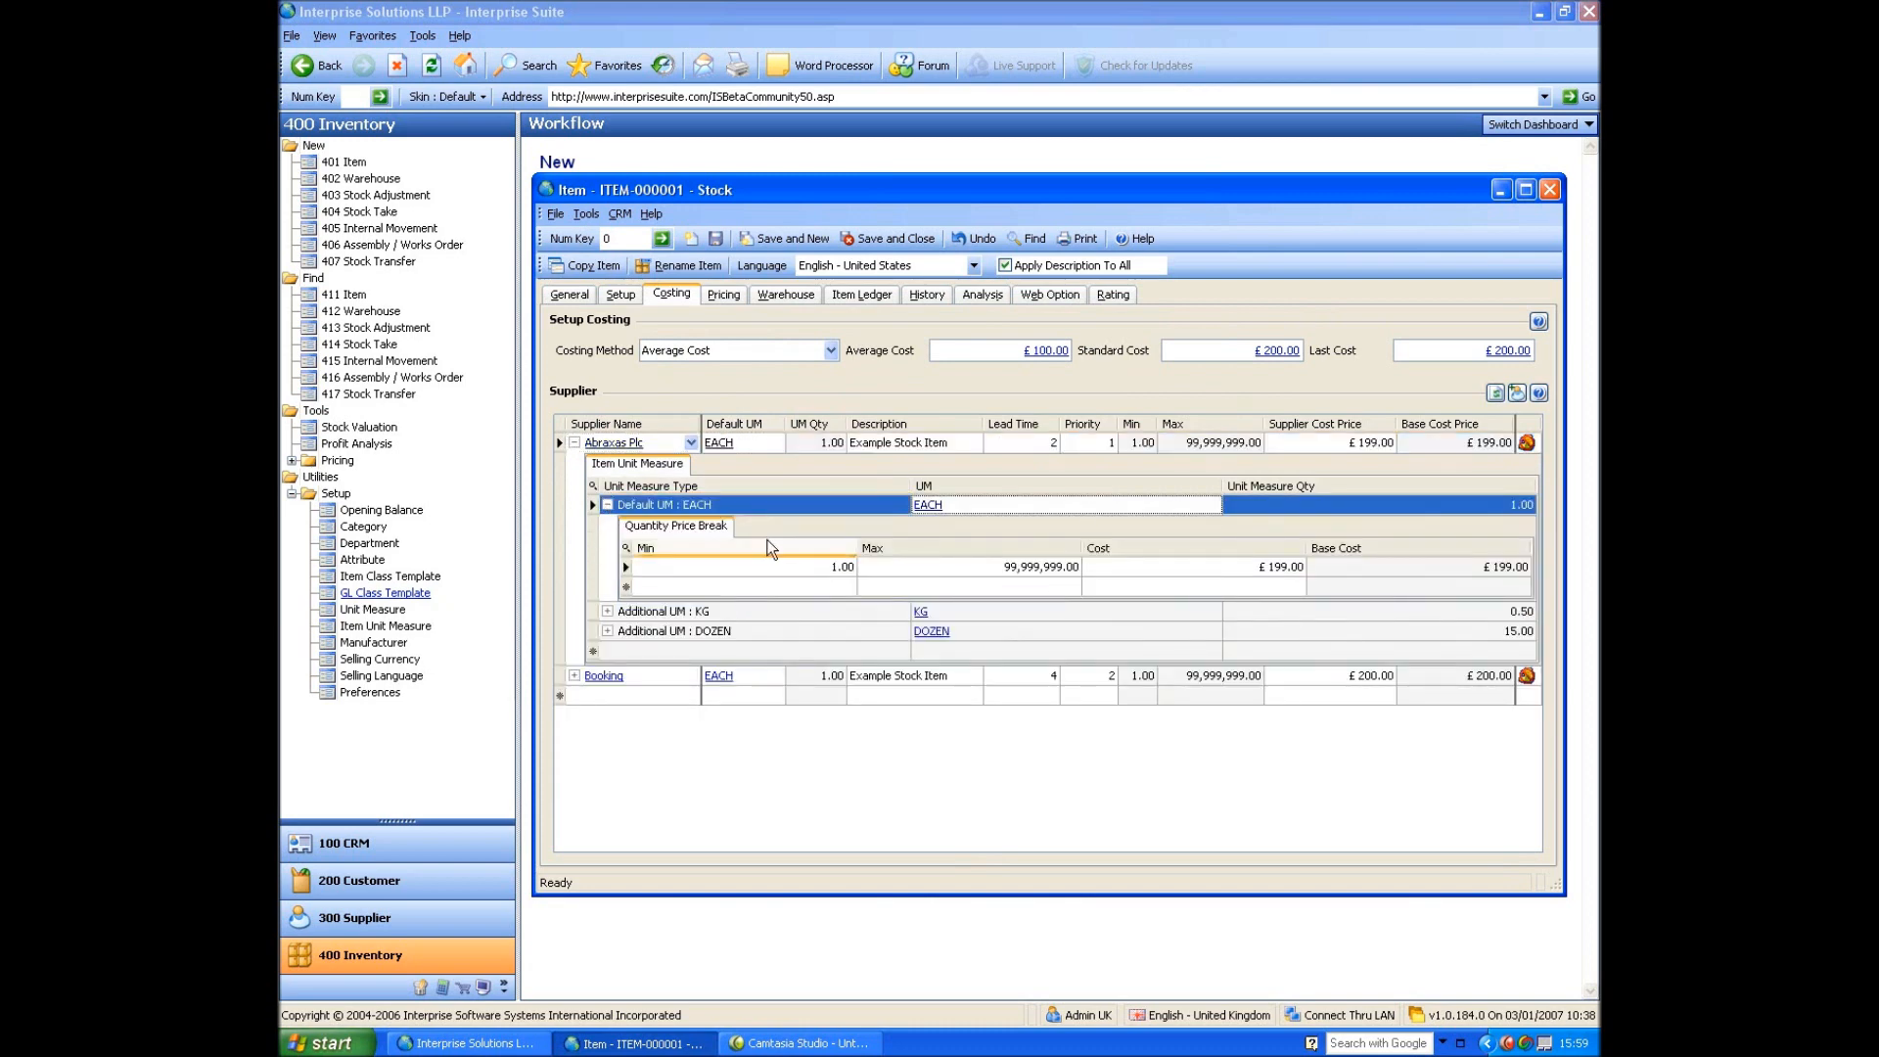
{"action": "left_click", "coordinate": [608, 504]}
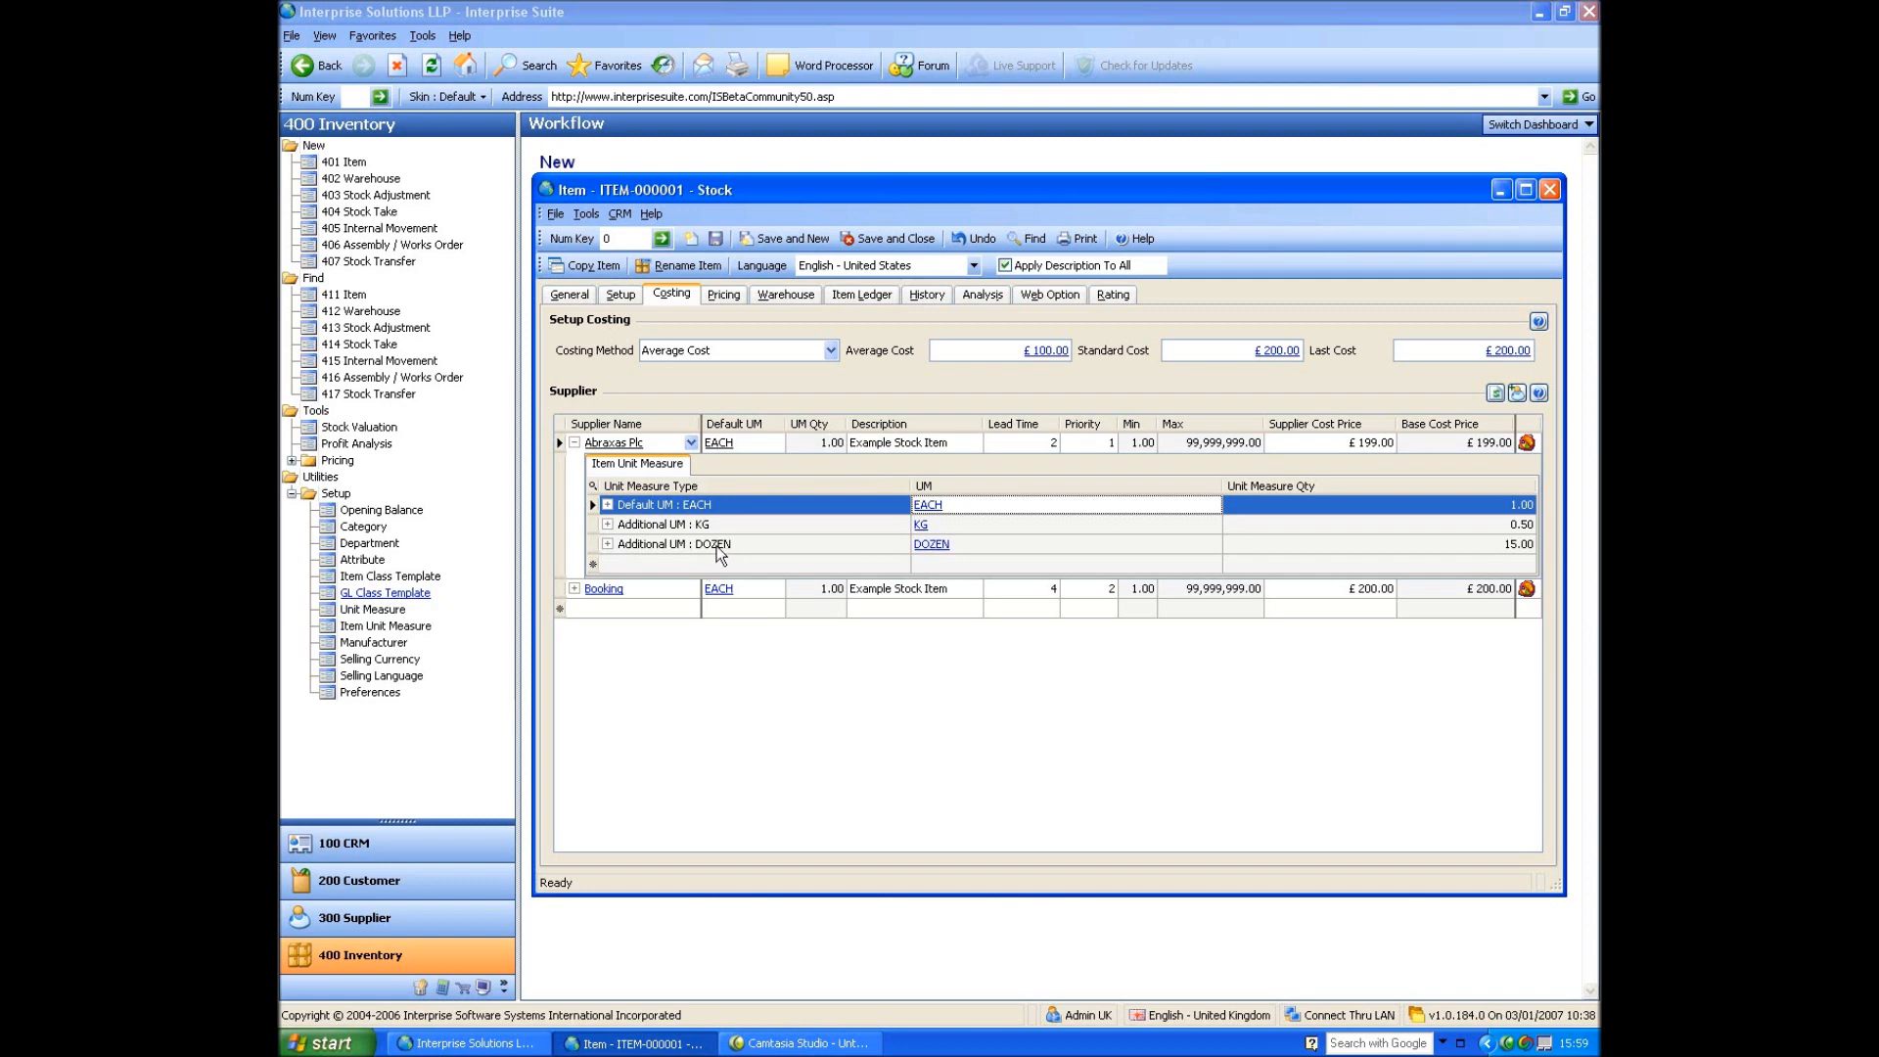
Review the item's default pricing, warehouse stock levels and item ledger.
{"action": "left_click", "coordinate": [723, 294]}
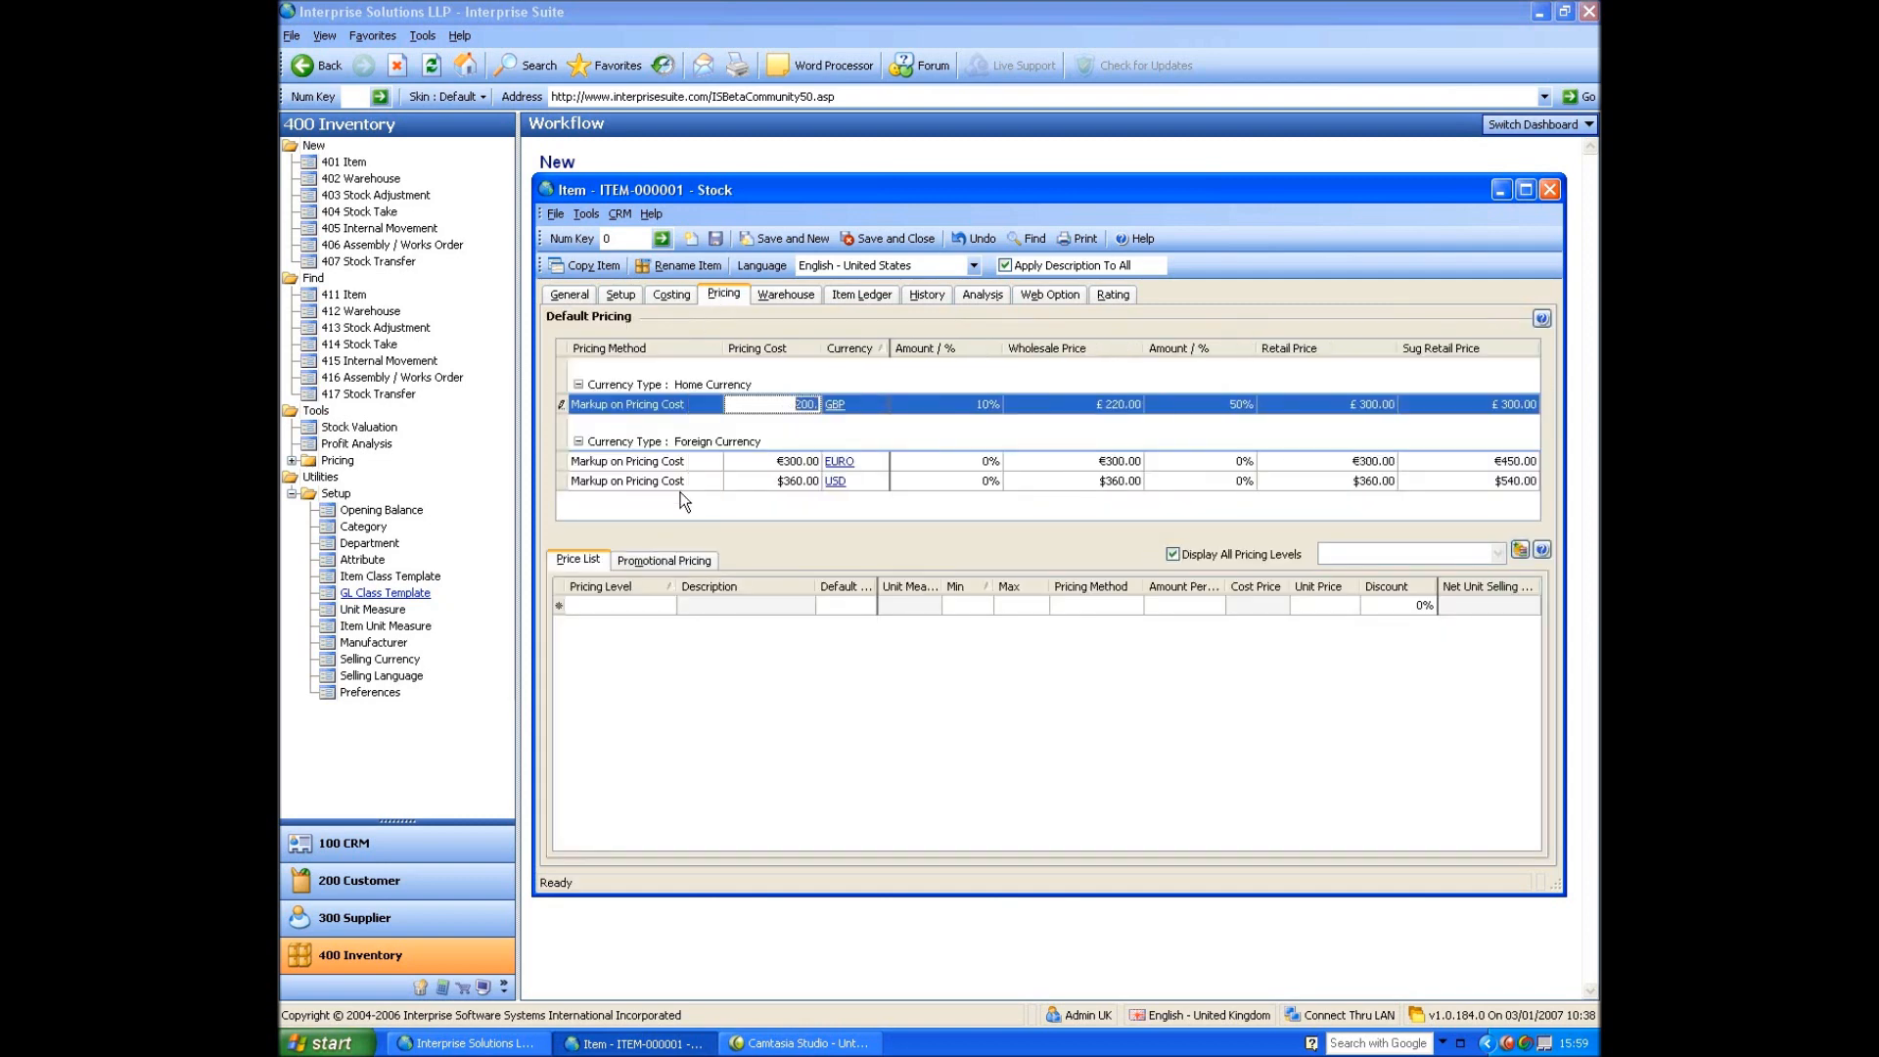
{"action": "left_click", "coordinate": [779, 297]}
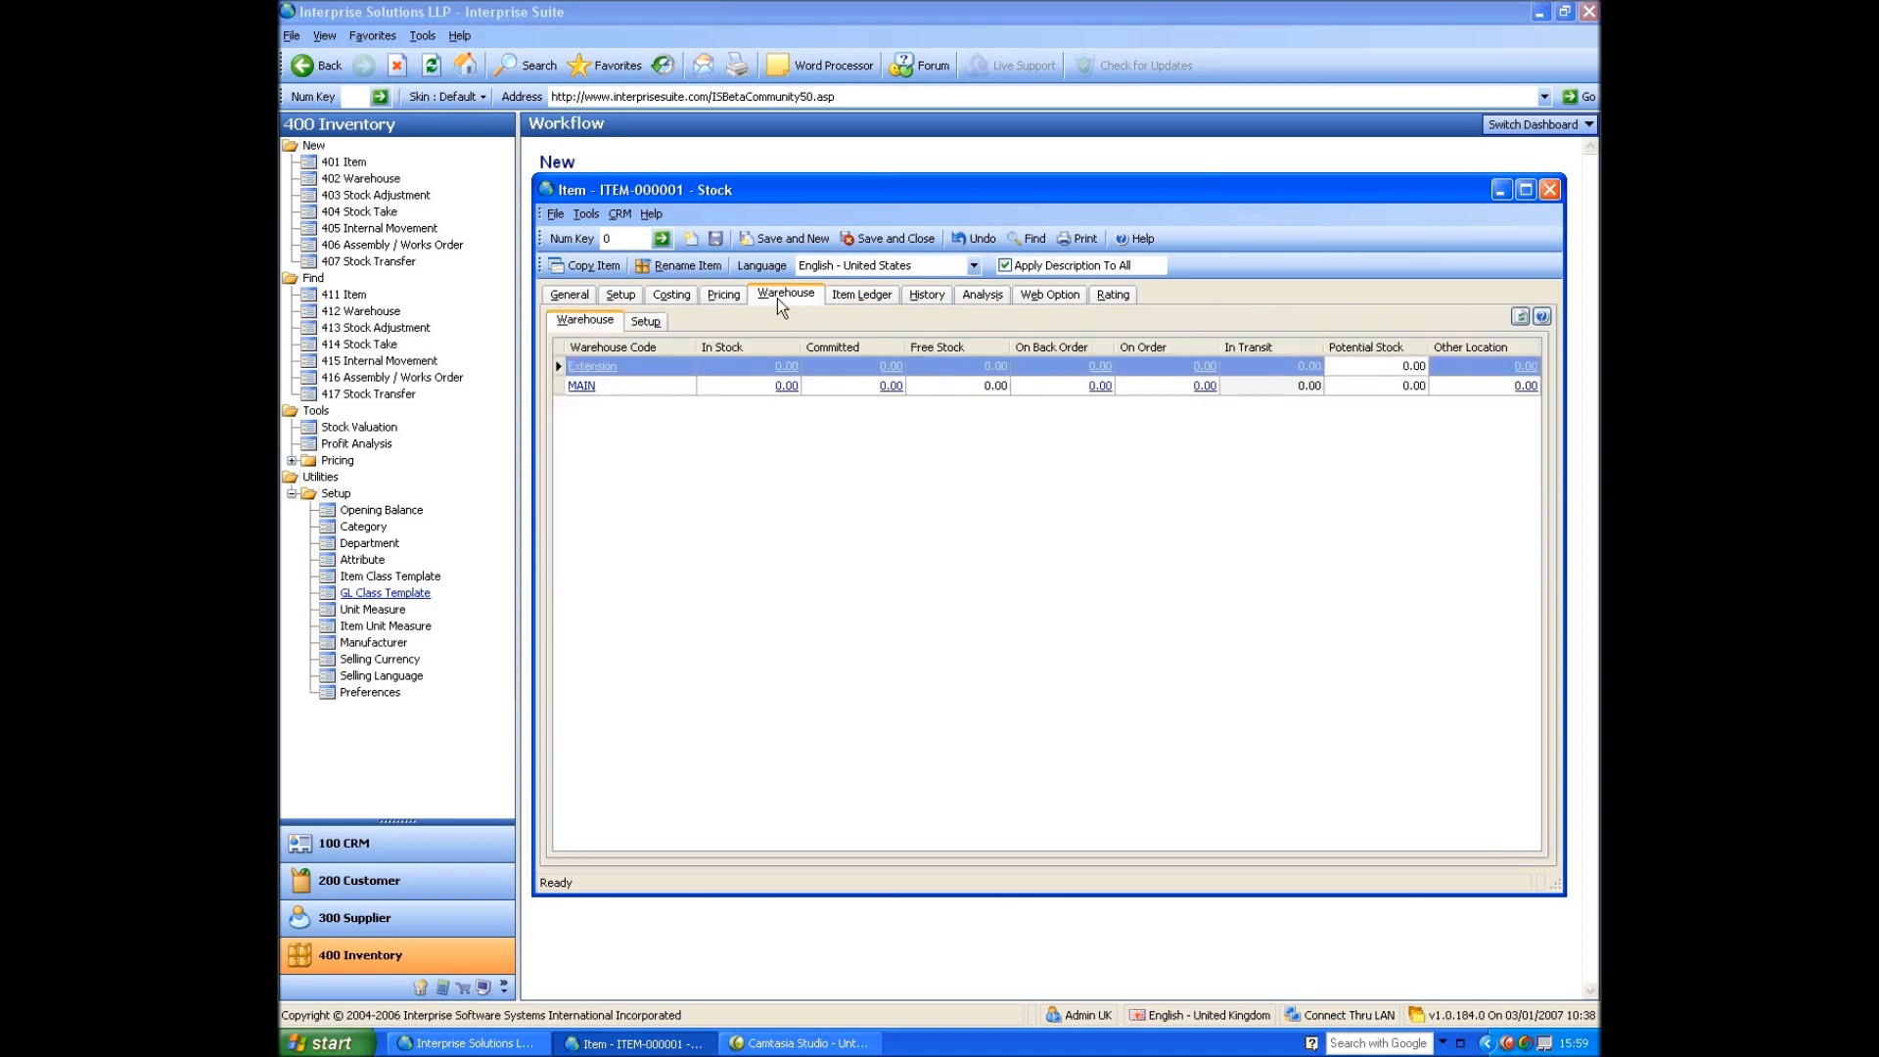
{"action": "left_click", "coordinate": [867, 295]}
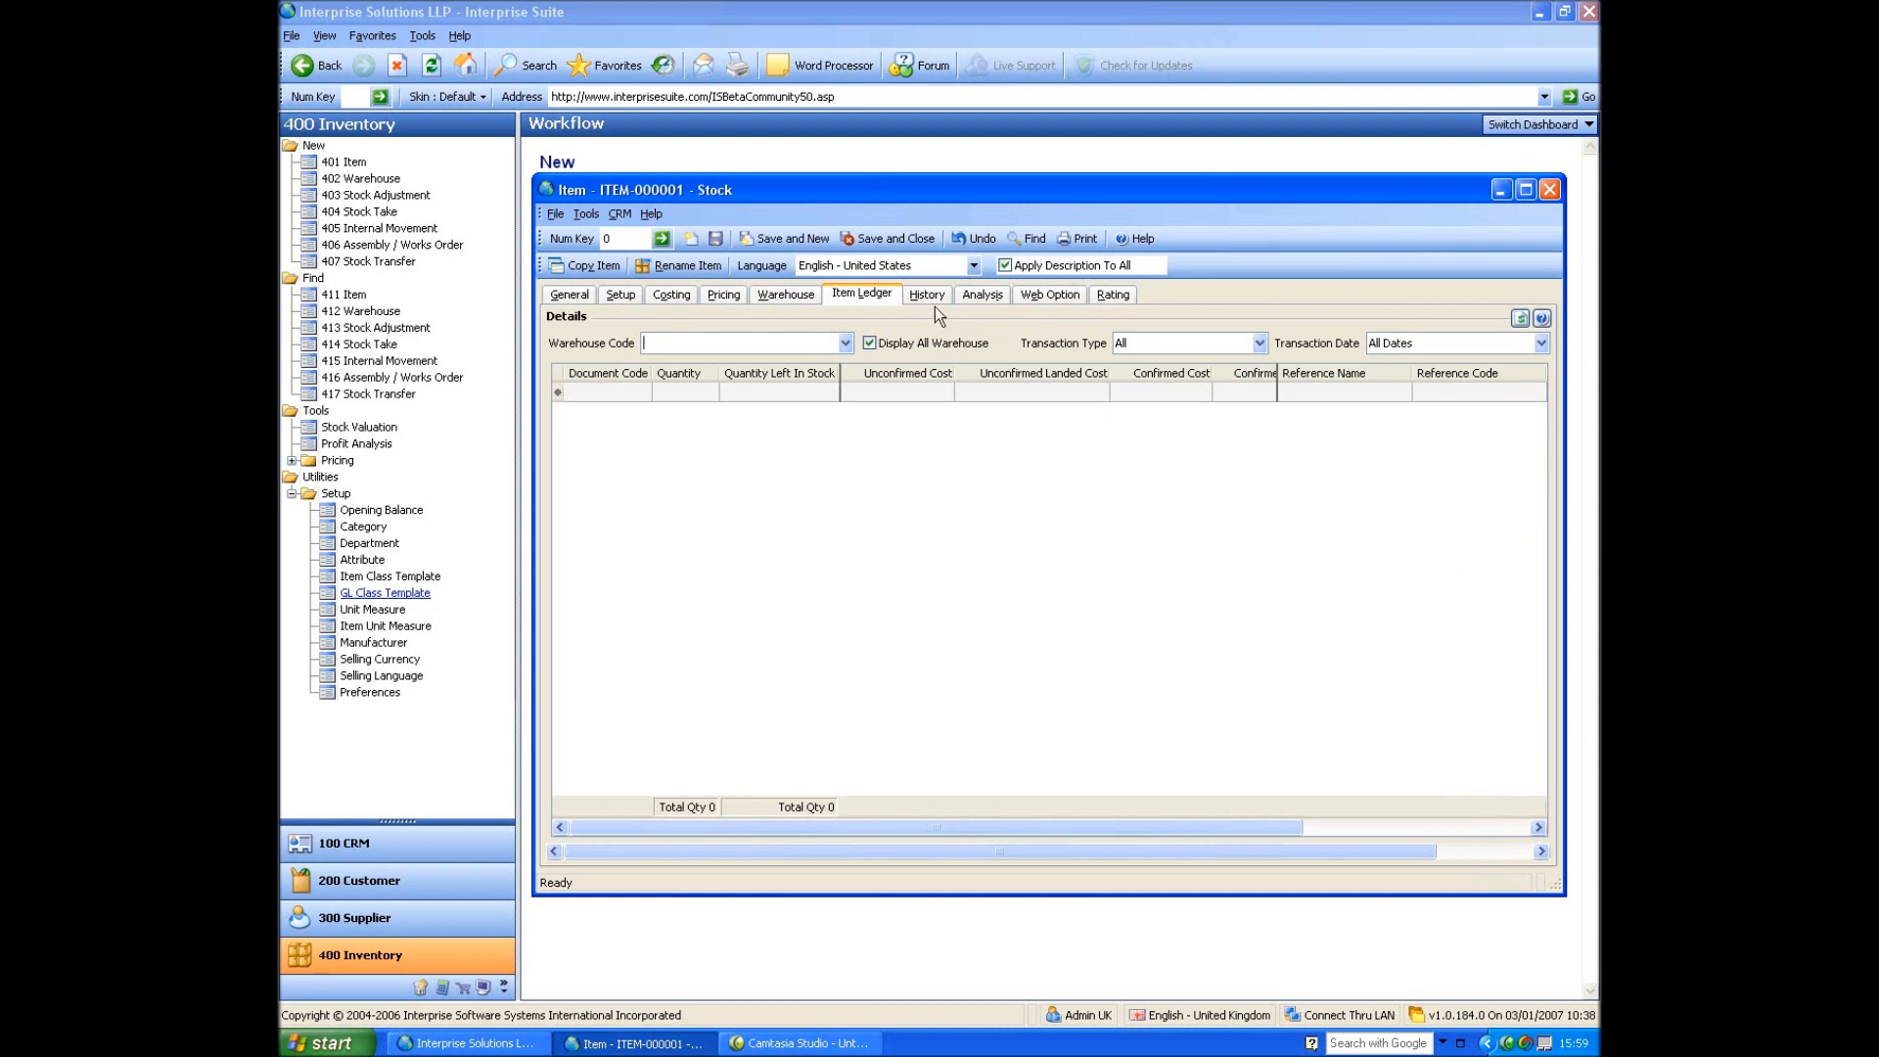
Enter the sample text "fefferferfer verr" as the item's summary in its web options.
{"action": "left_click", "coordinate": [1040, 294]}
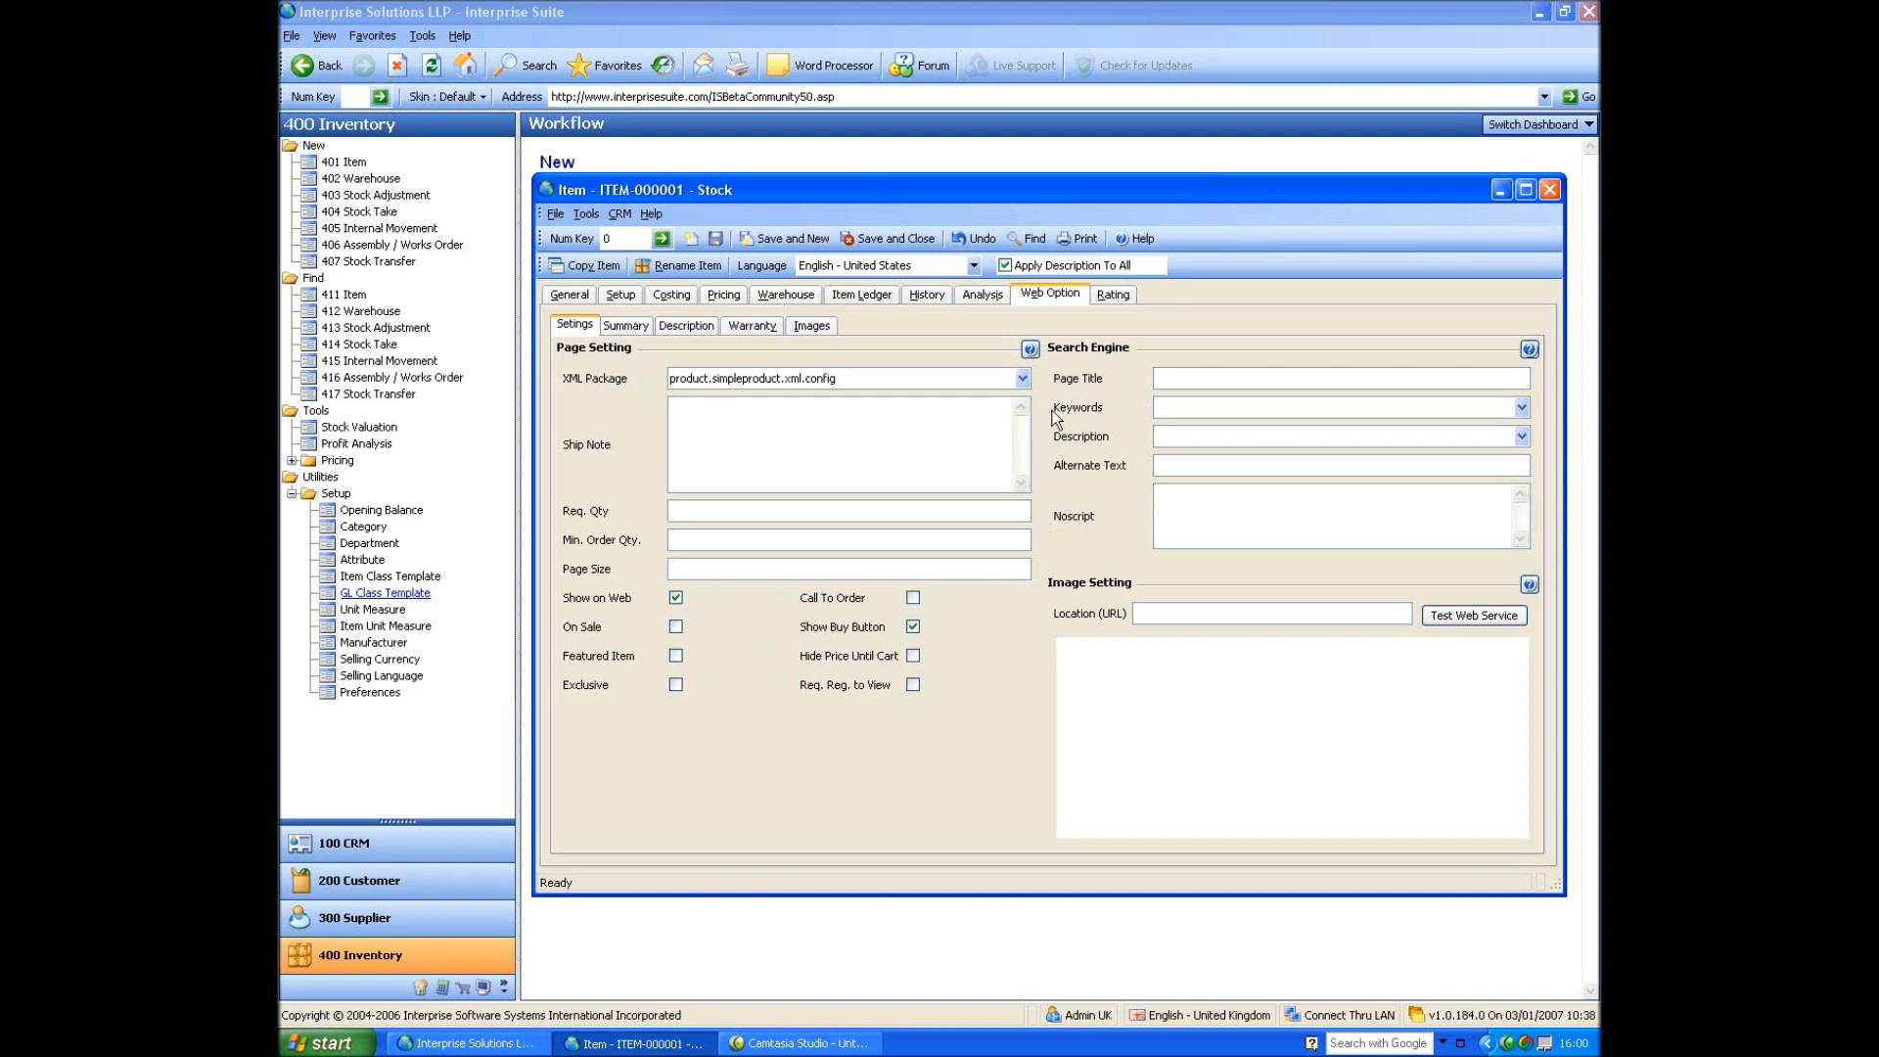
{"action": "left_click", "coordinate": [631, 326]}
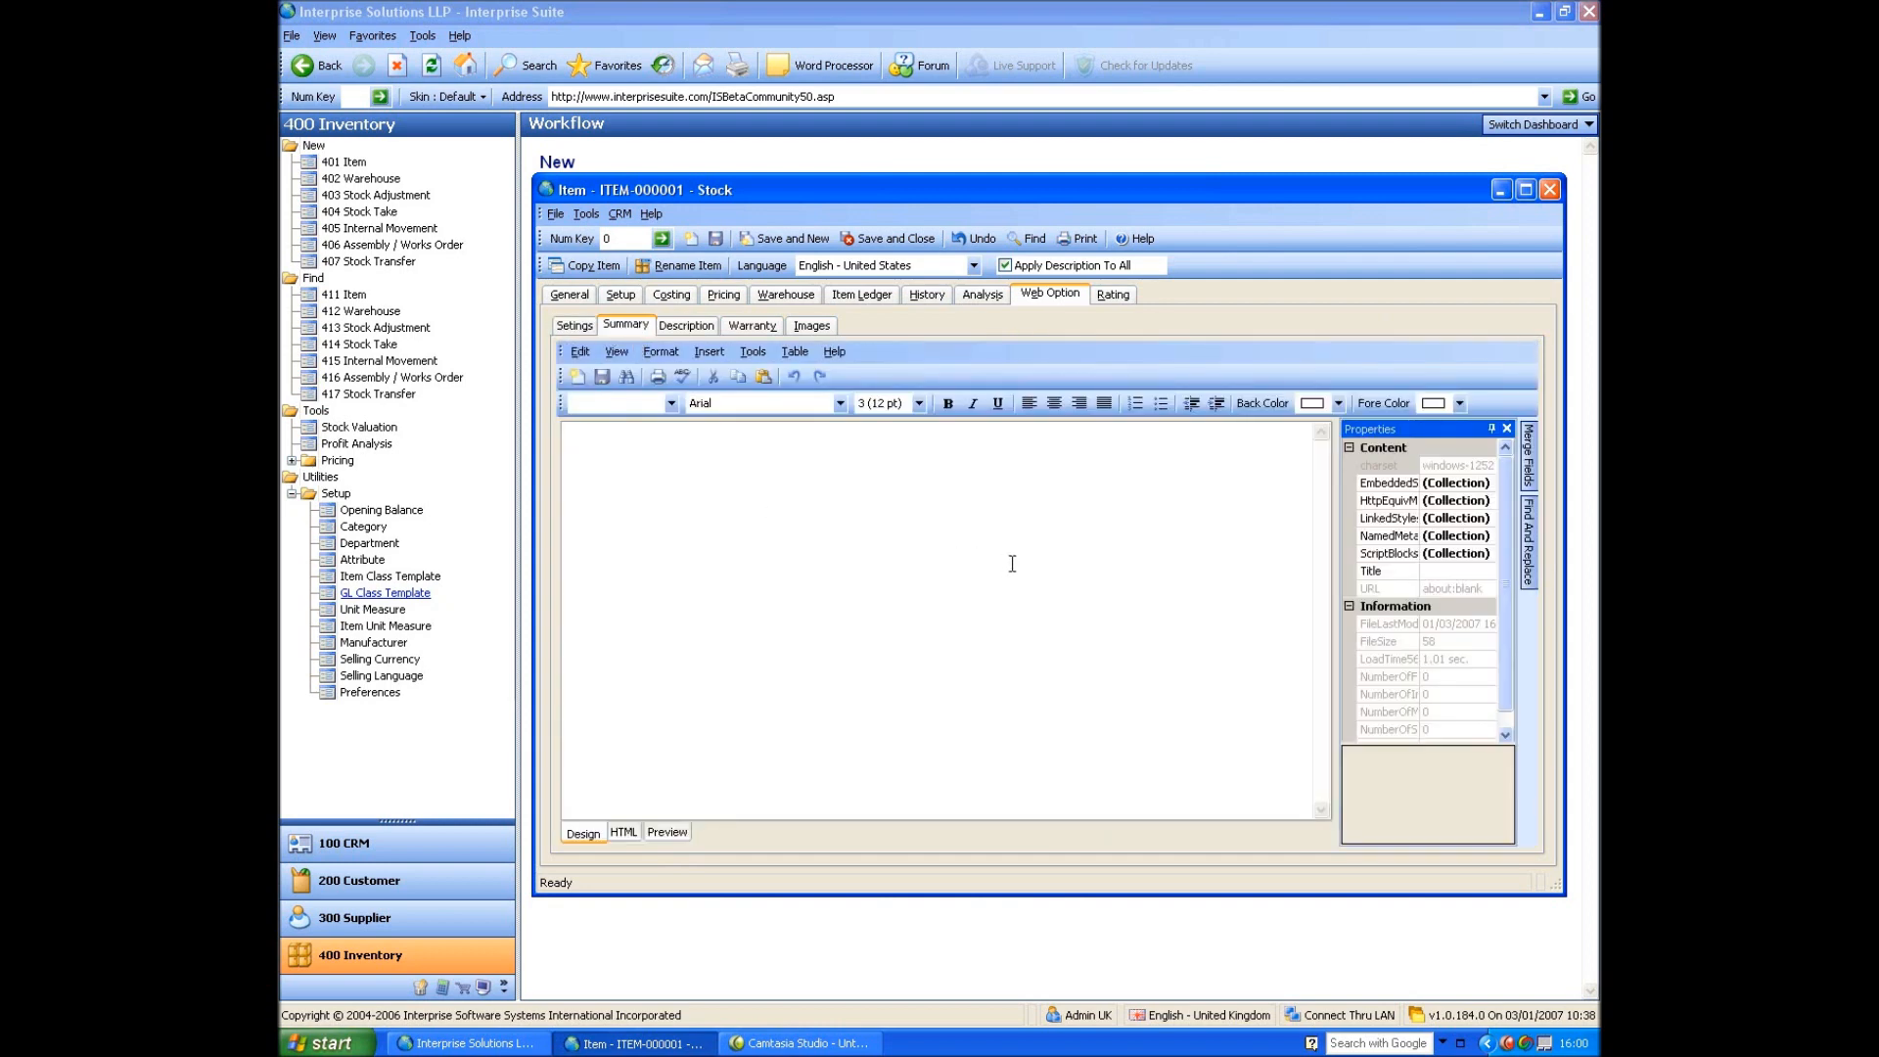
{"action": "type", "text": "fefferferfer verr"}
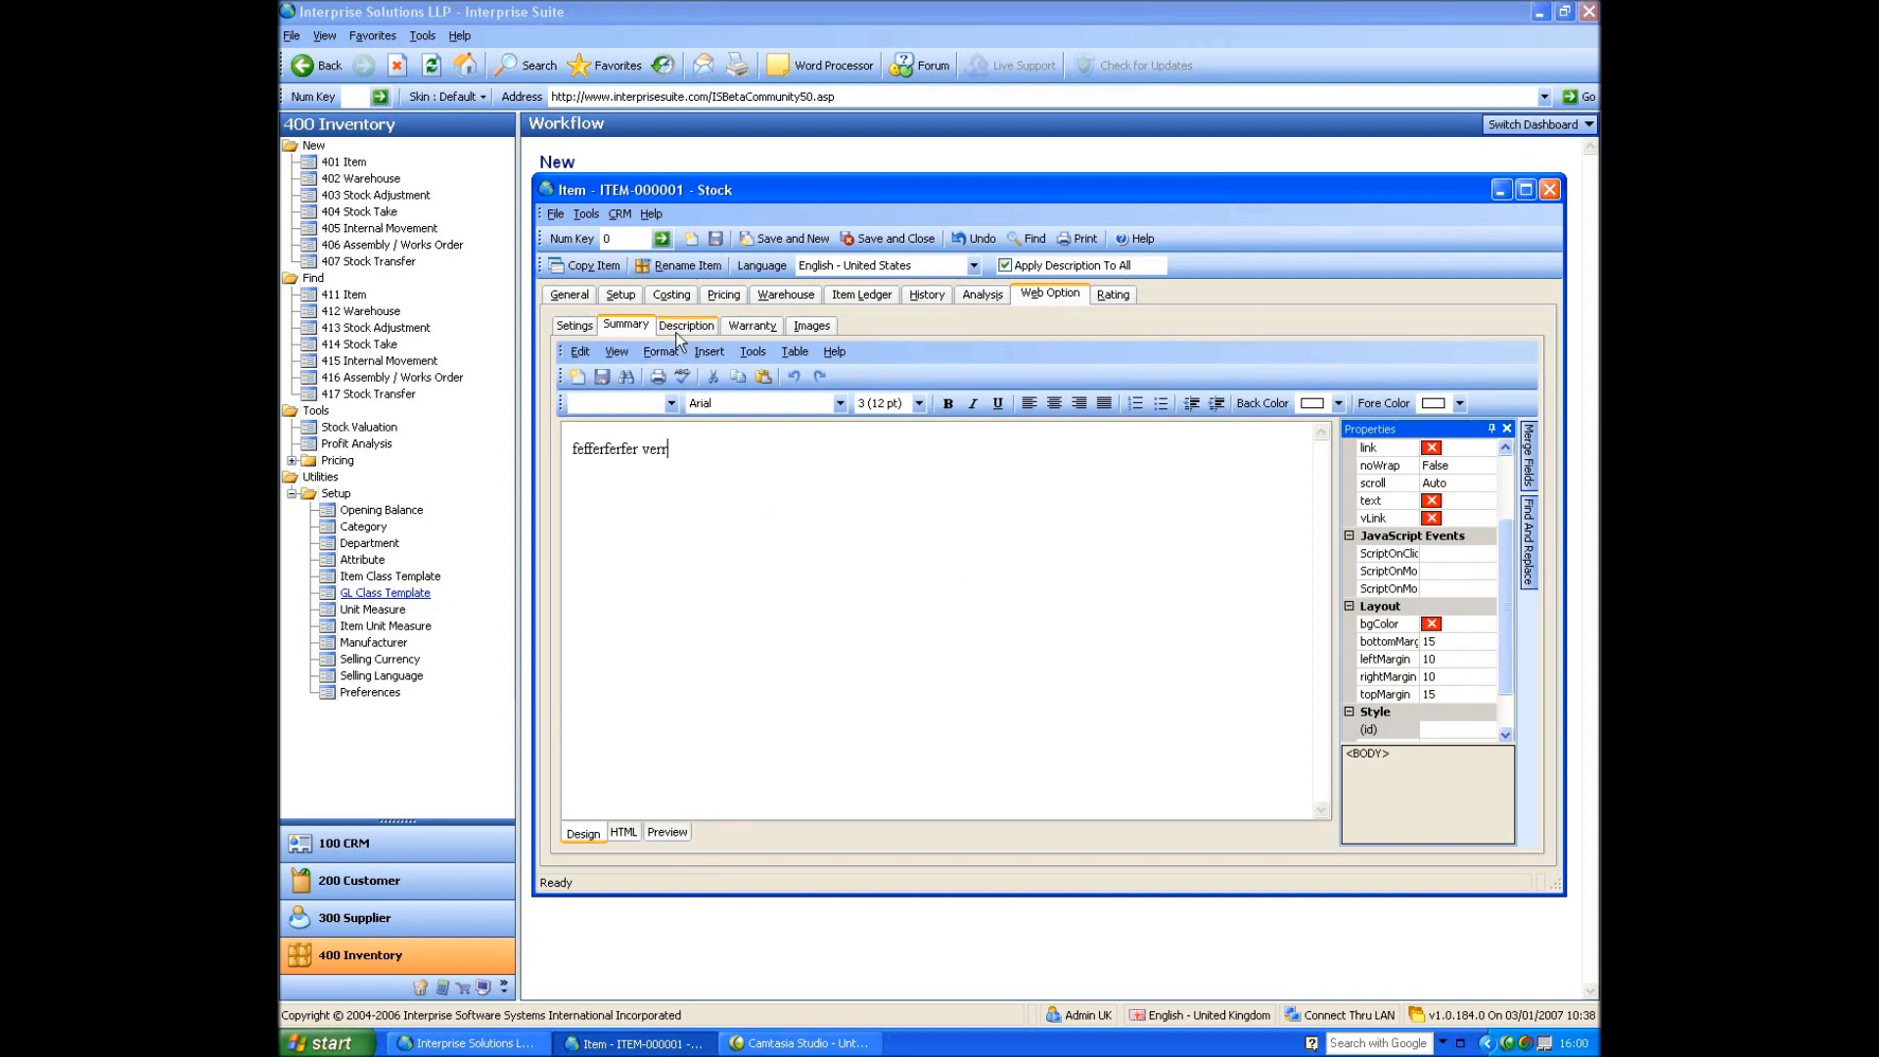
Look at the item's large web picture and multiple image slots, and save and close the item.
{"action": "left_click", "coordinate": [811, 325]}
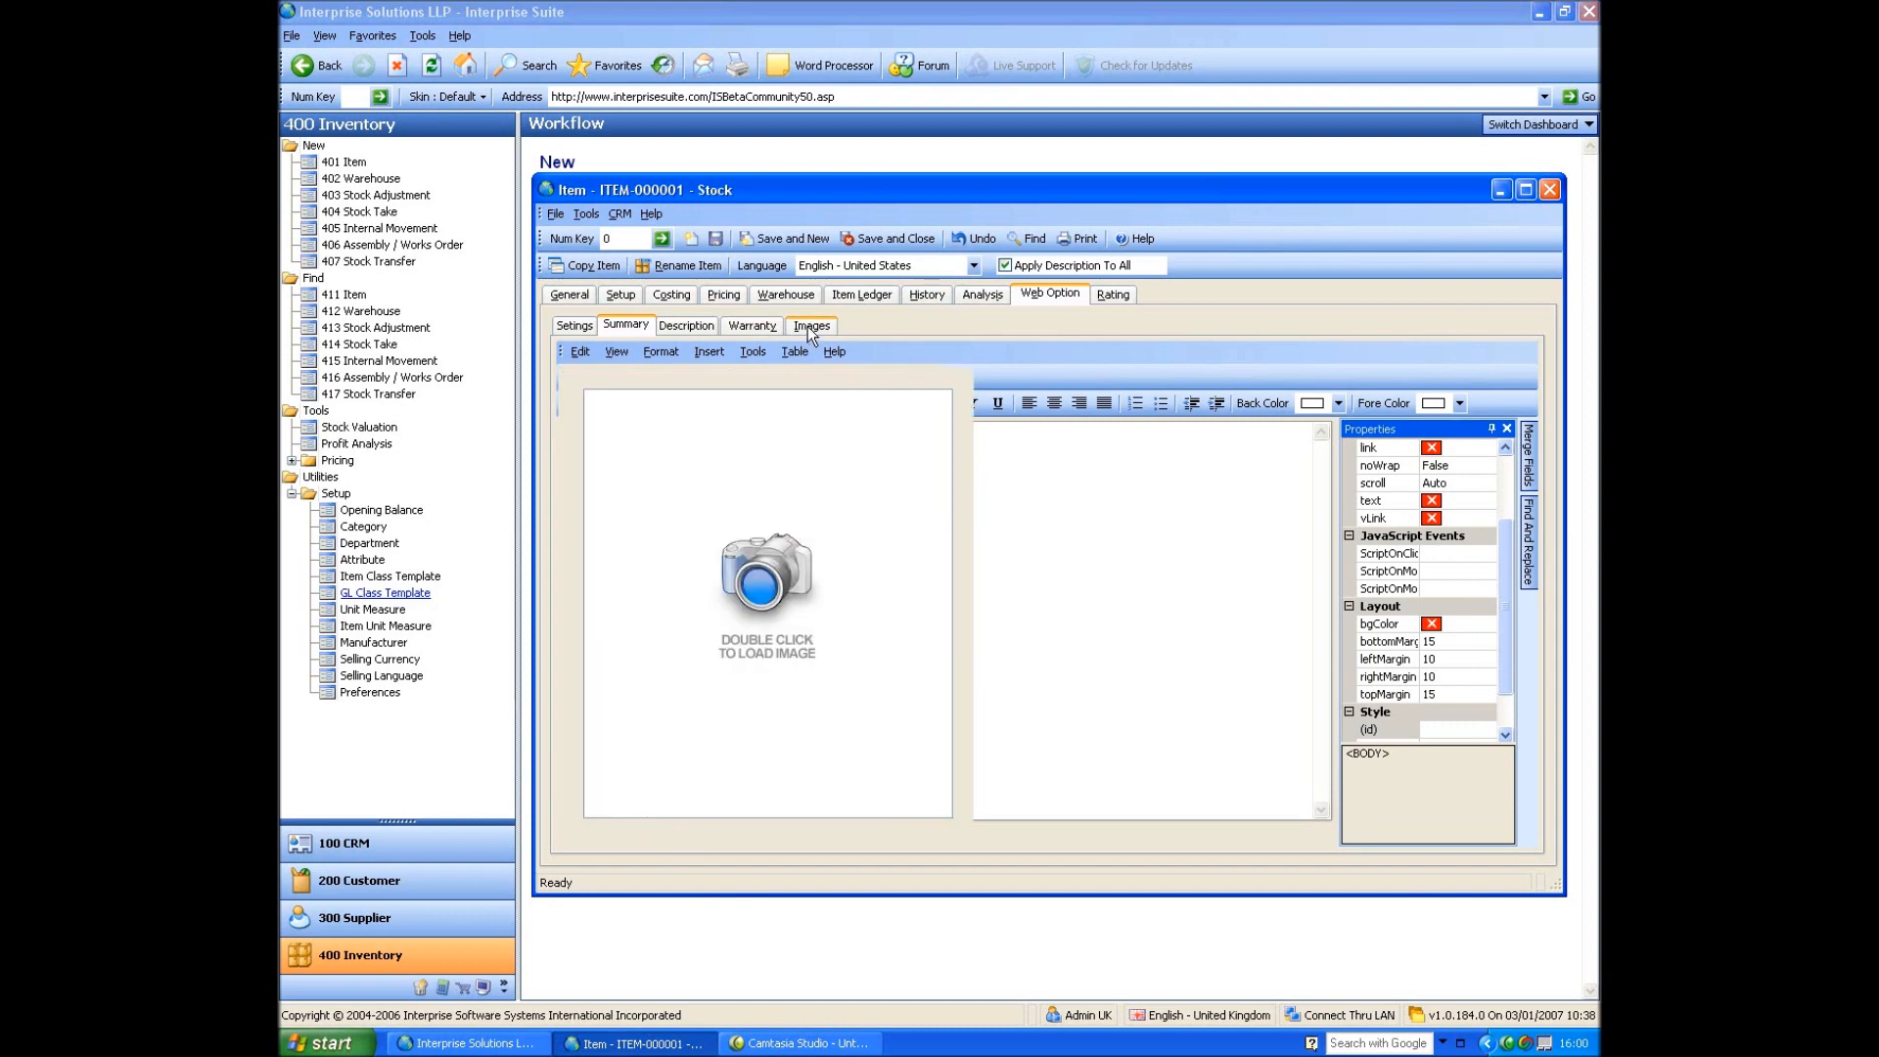
{"action": "left_click", "coordinate": [747, 353]}
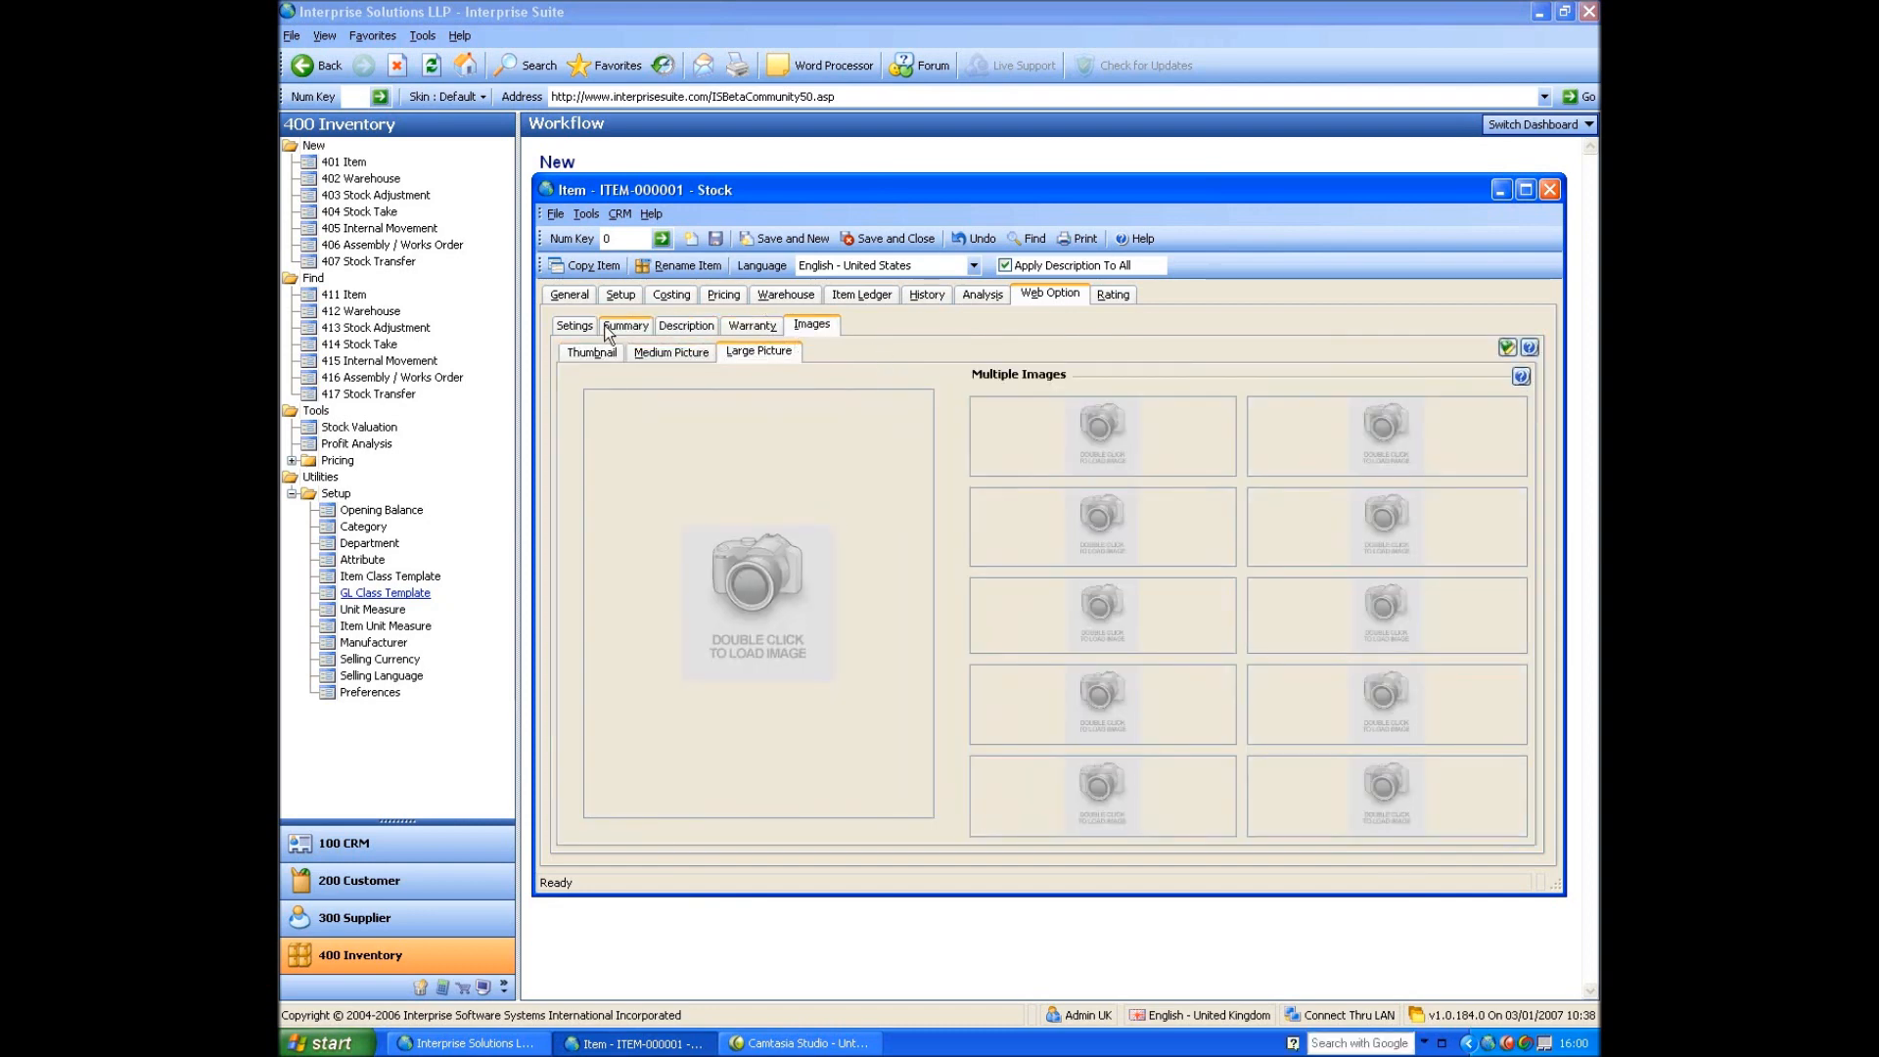
{"action": "left_click", "coordinate": [569, 294]}
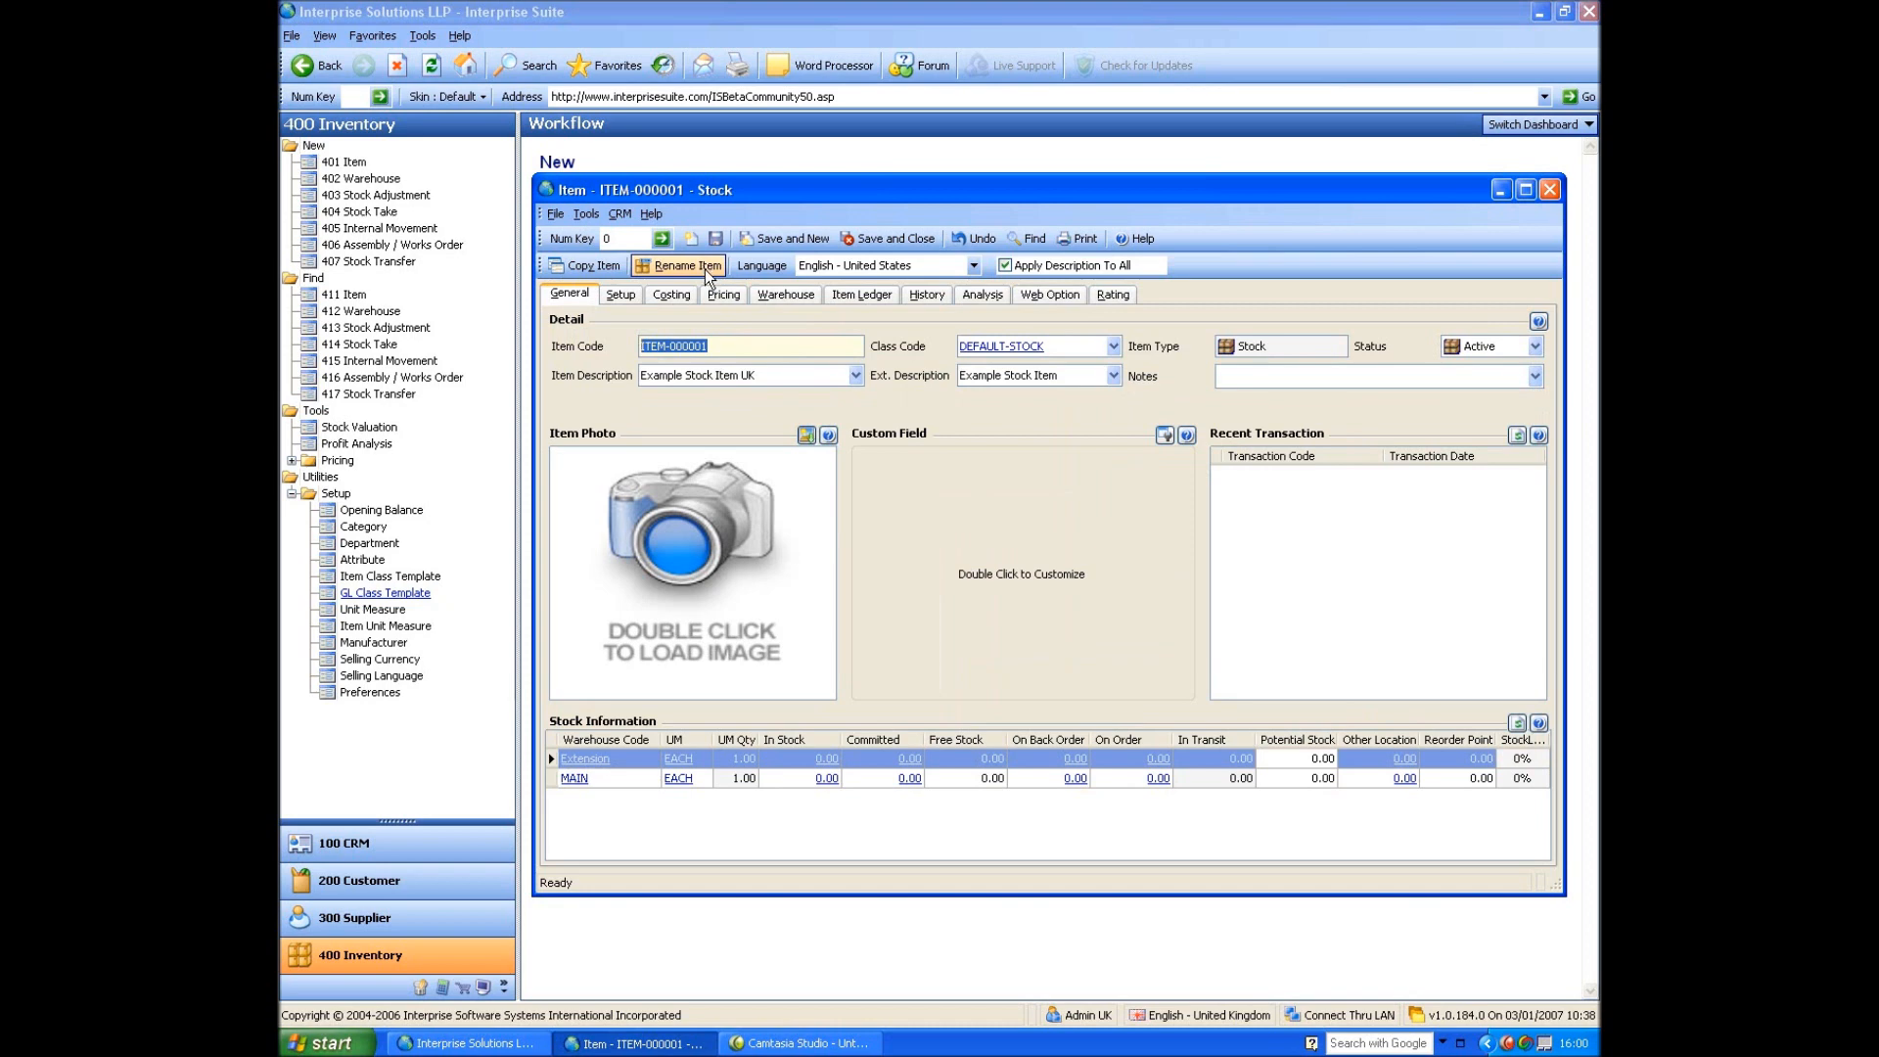
{"action": "left_click", "coordinate": [928, 242]}
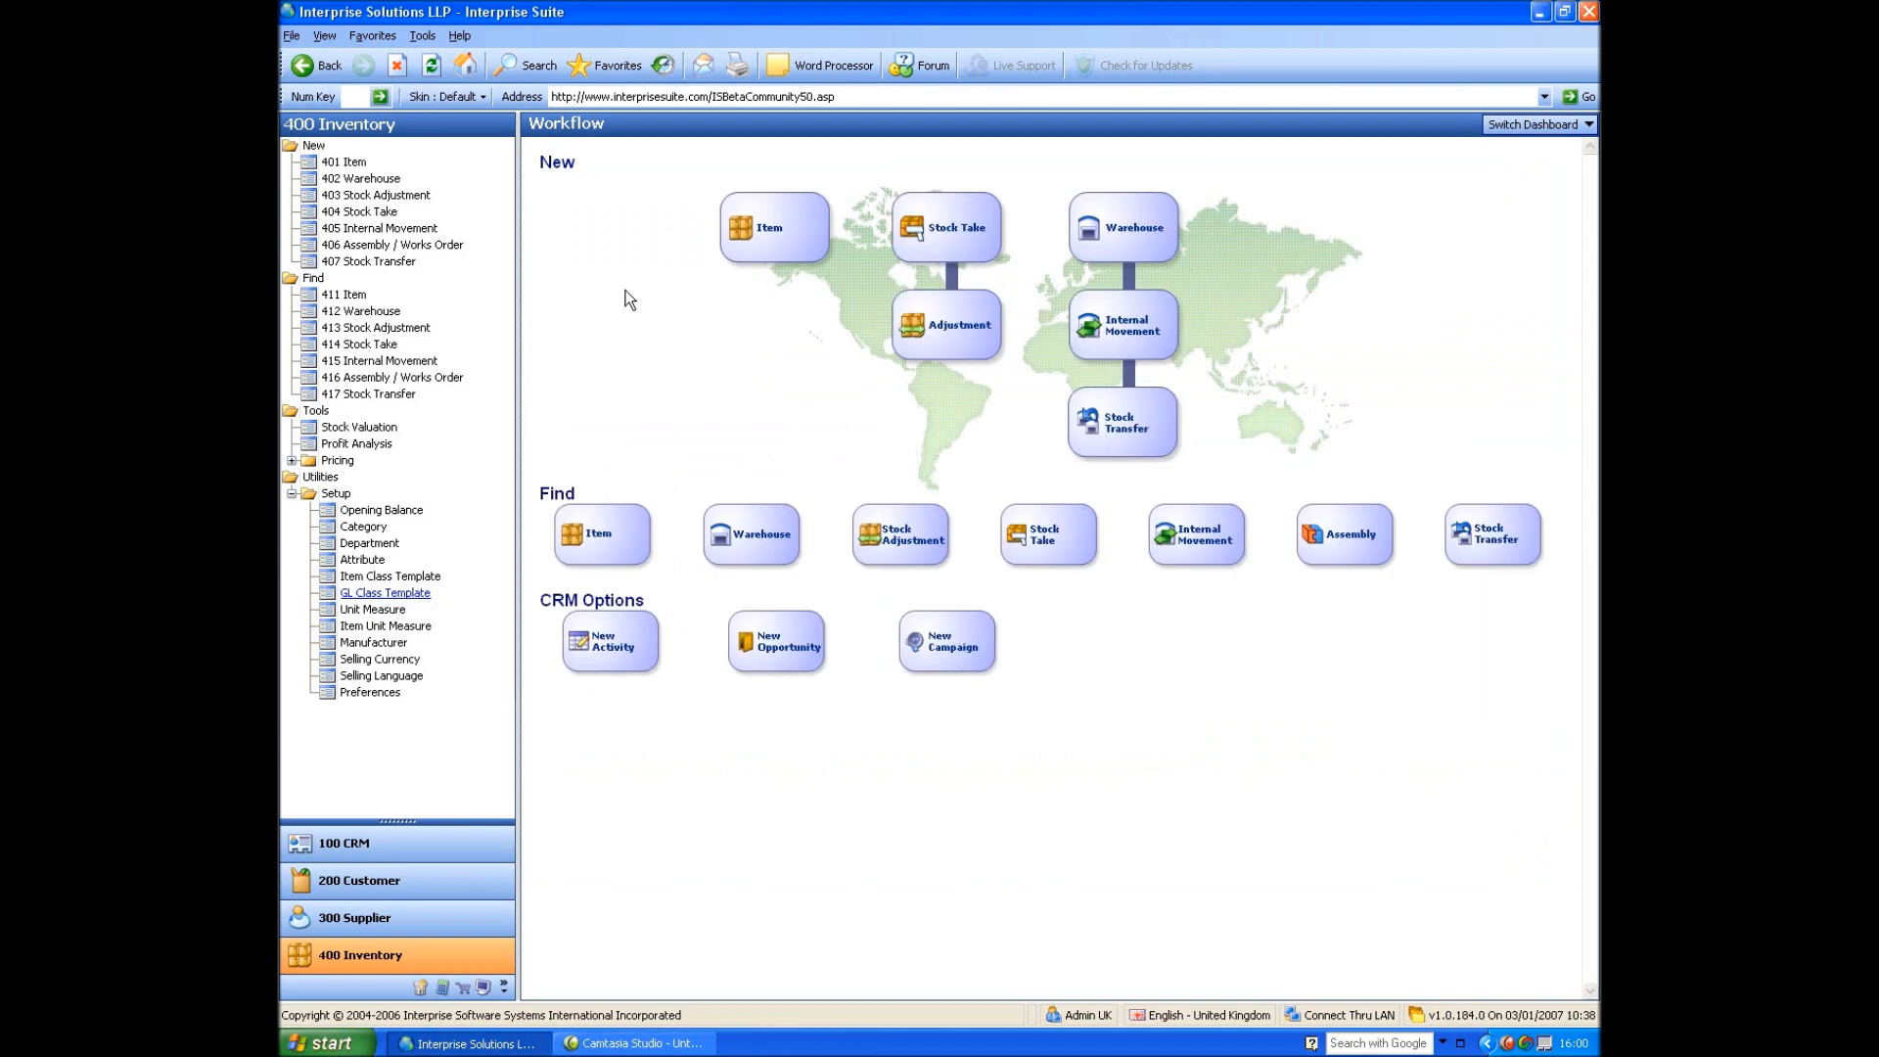
Start a new inventory item in the wizard with Item Matrix as its type.
{"action": "left_click", "coordinate": [334, 164]}
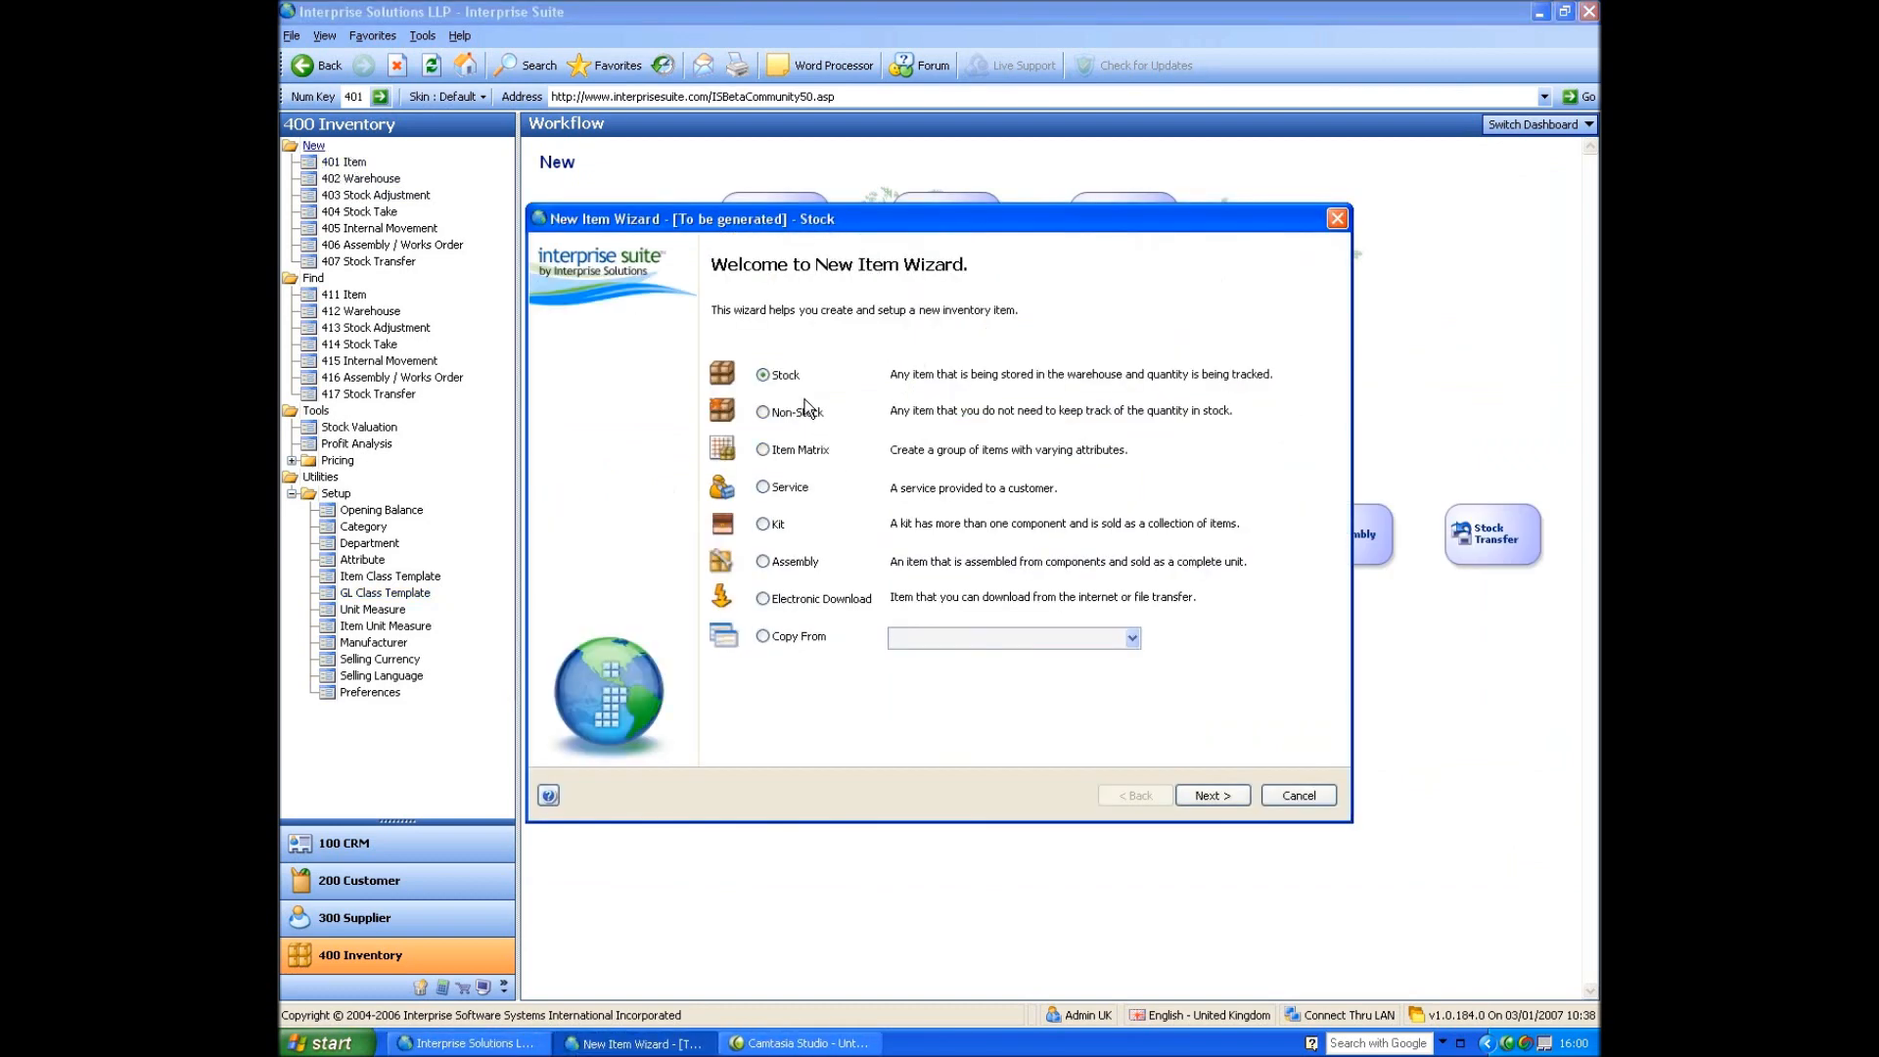
{"action": "left_click", "coordinate": [763, 450]}
{"action": "left_click", "coordinate": [1195, 798]}
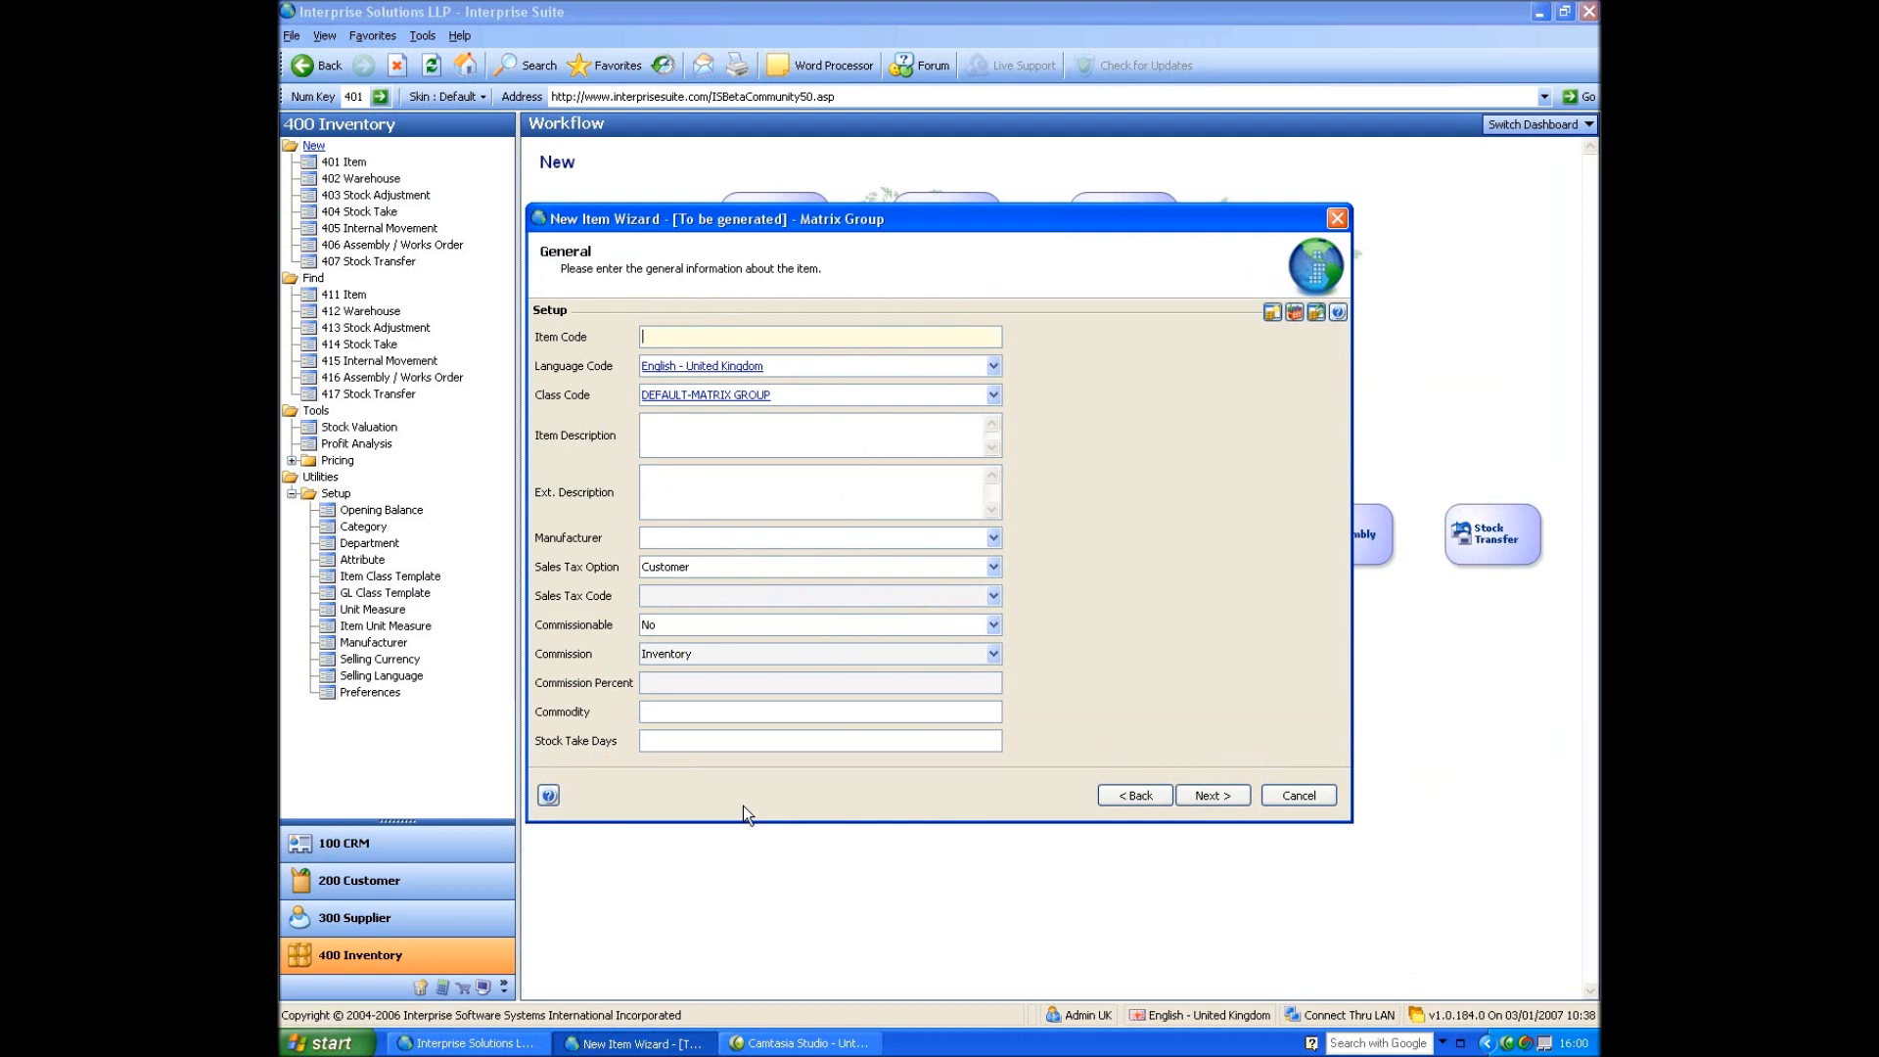
Leave the item code automatically generated, enter "Example TShirt" as the item description, and continue to the matrix details with the default unit measure.
{"action": "type", "text": "EX"}
{"action": "key", "text": "BackSpace"}
{"action": "key", "text": "BackSpace"}
{"action": "key", "text": "Tab"}
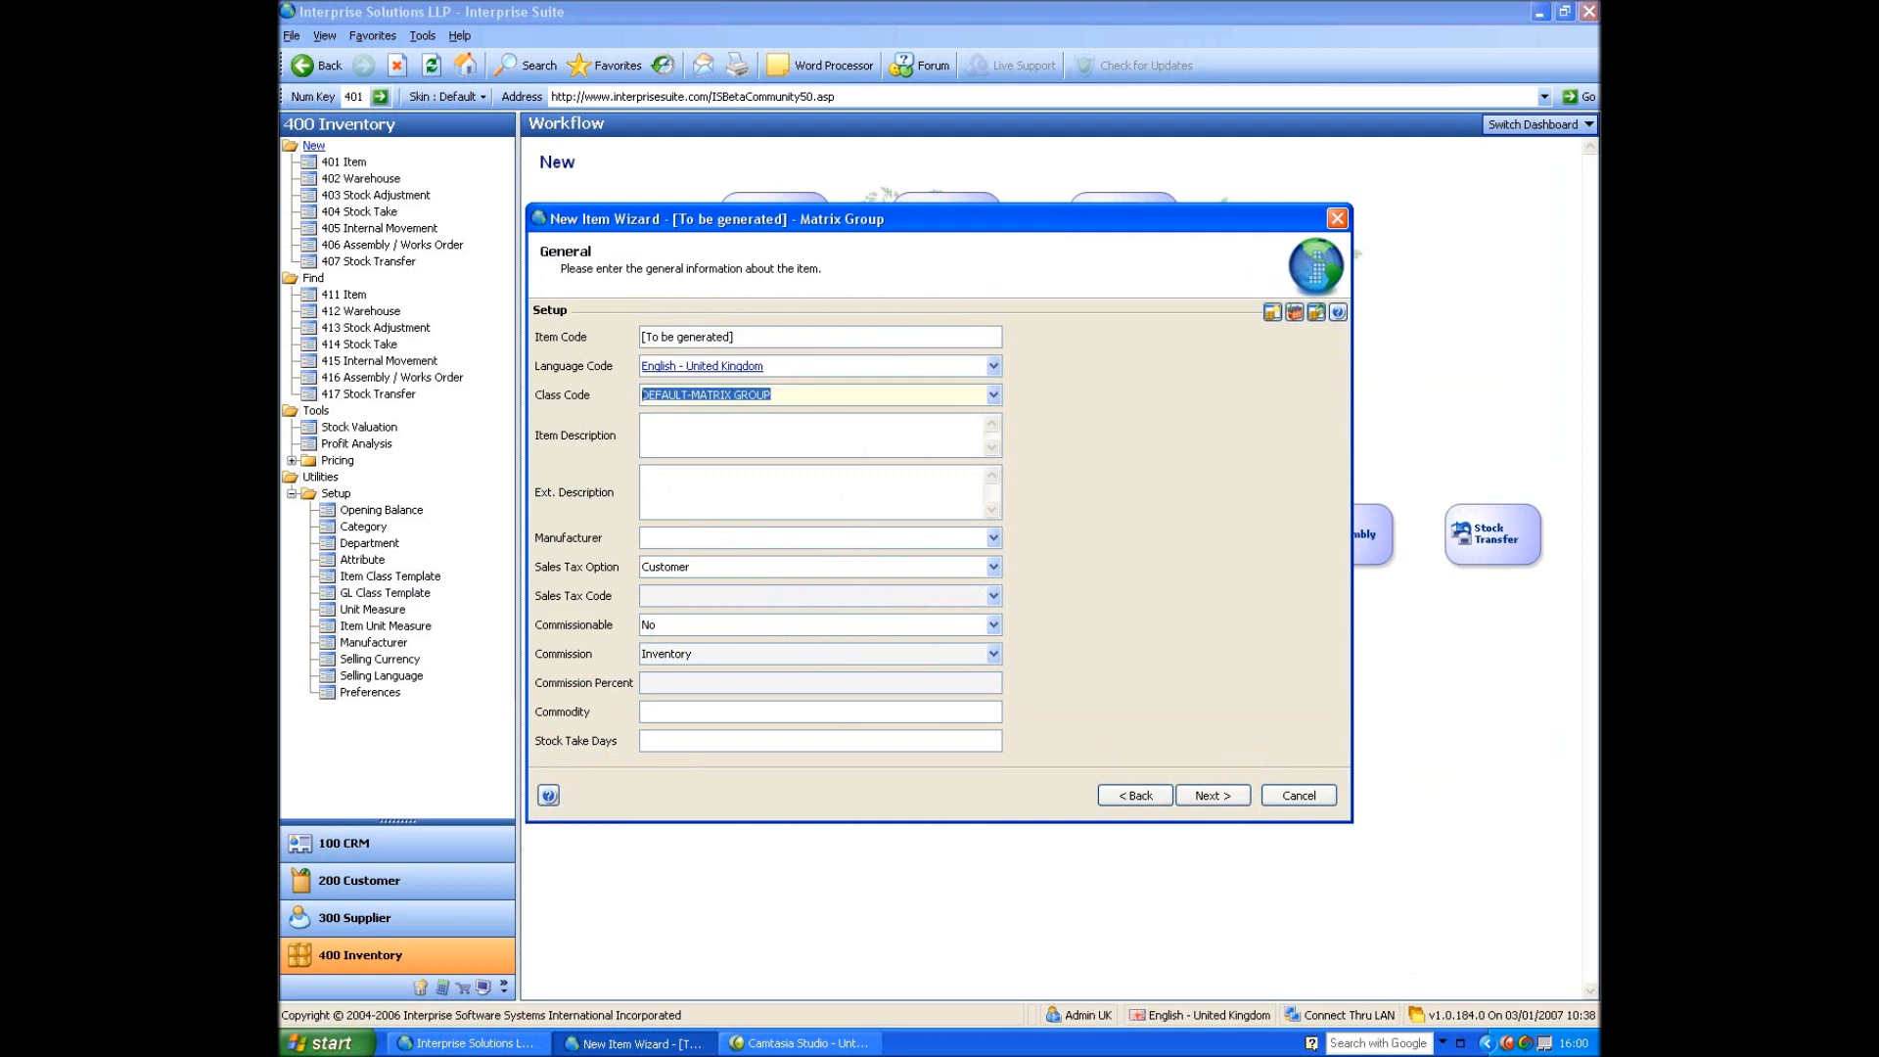
{"action": "key", "text": "Tab"}
{"action": "type", "text": "Exampl"}
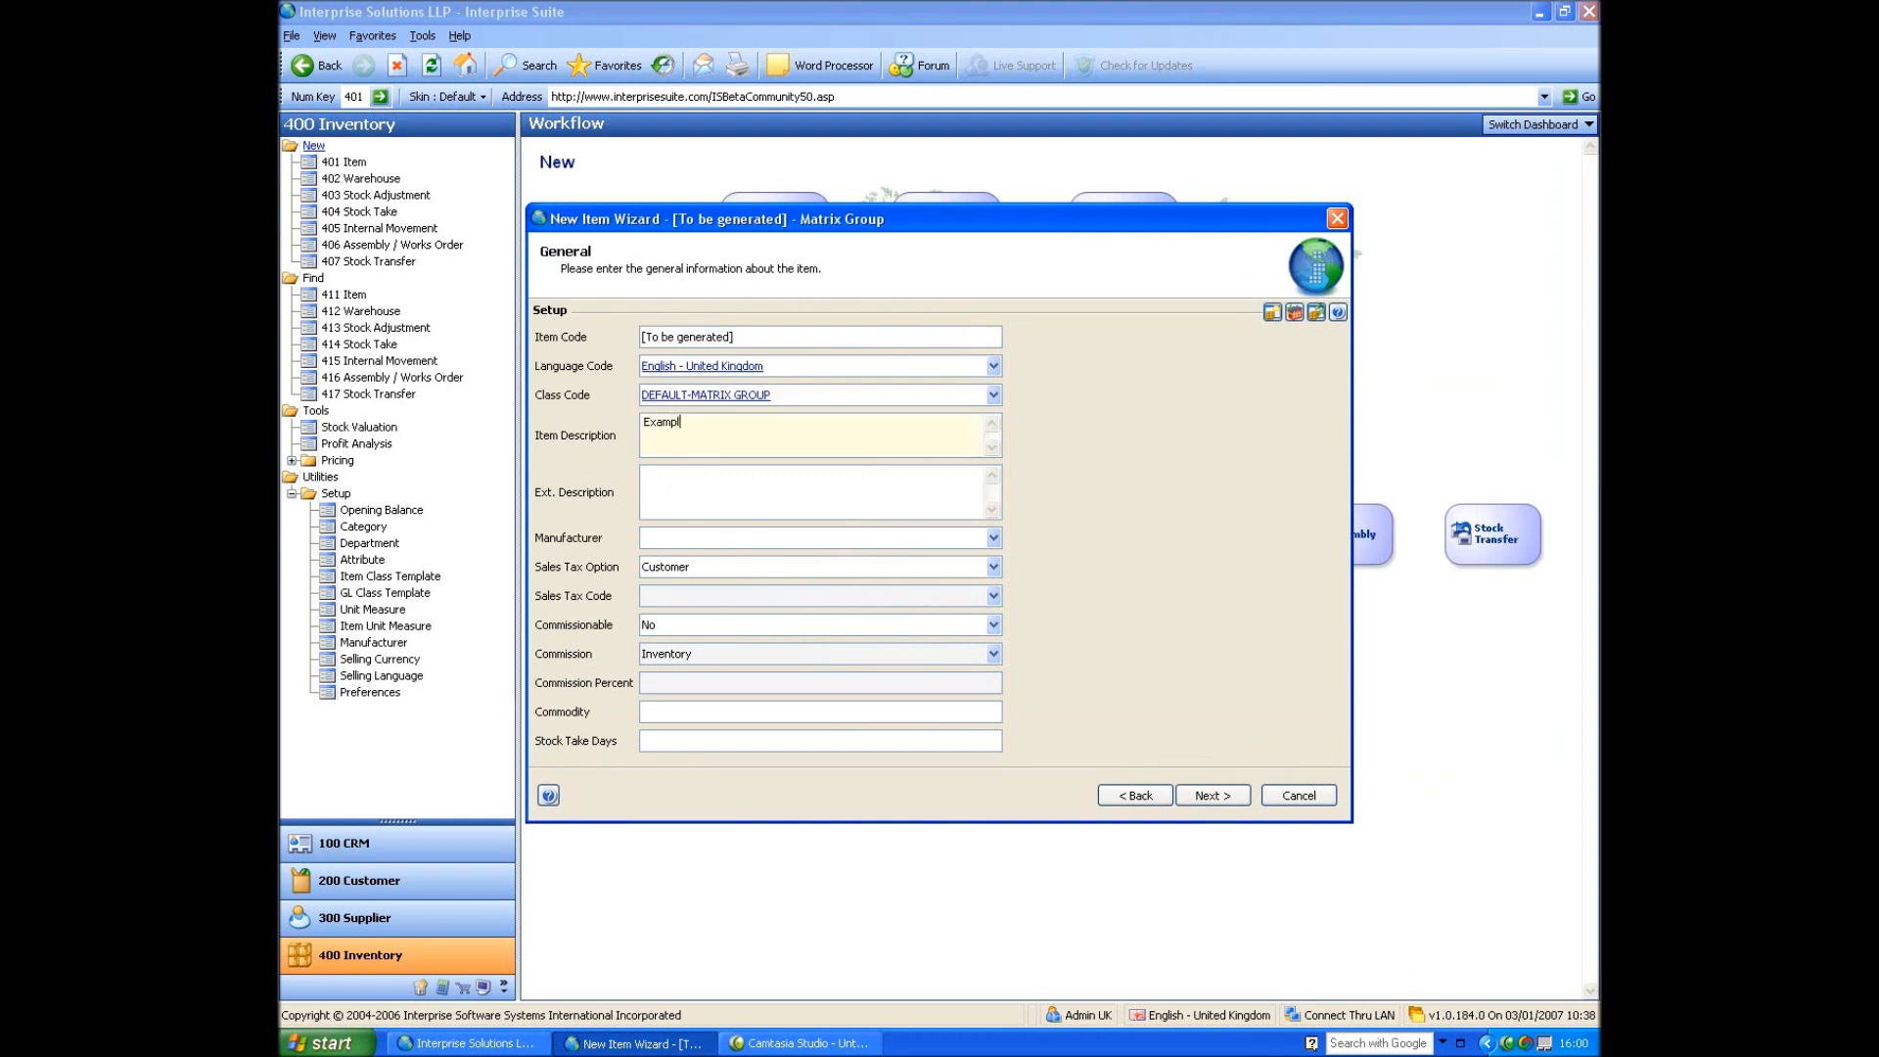
{"action": "type", "text": "e TShirt"}
{"action": "key", "text": "BackSpace"}
{"action": "key", "text": "BackSpace"}
{"action": "key", "text": "BackSpace"}
{"action": "key", "text": "Tab"}
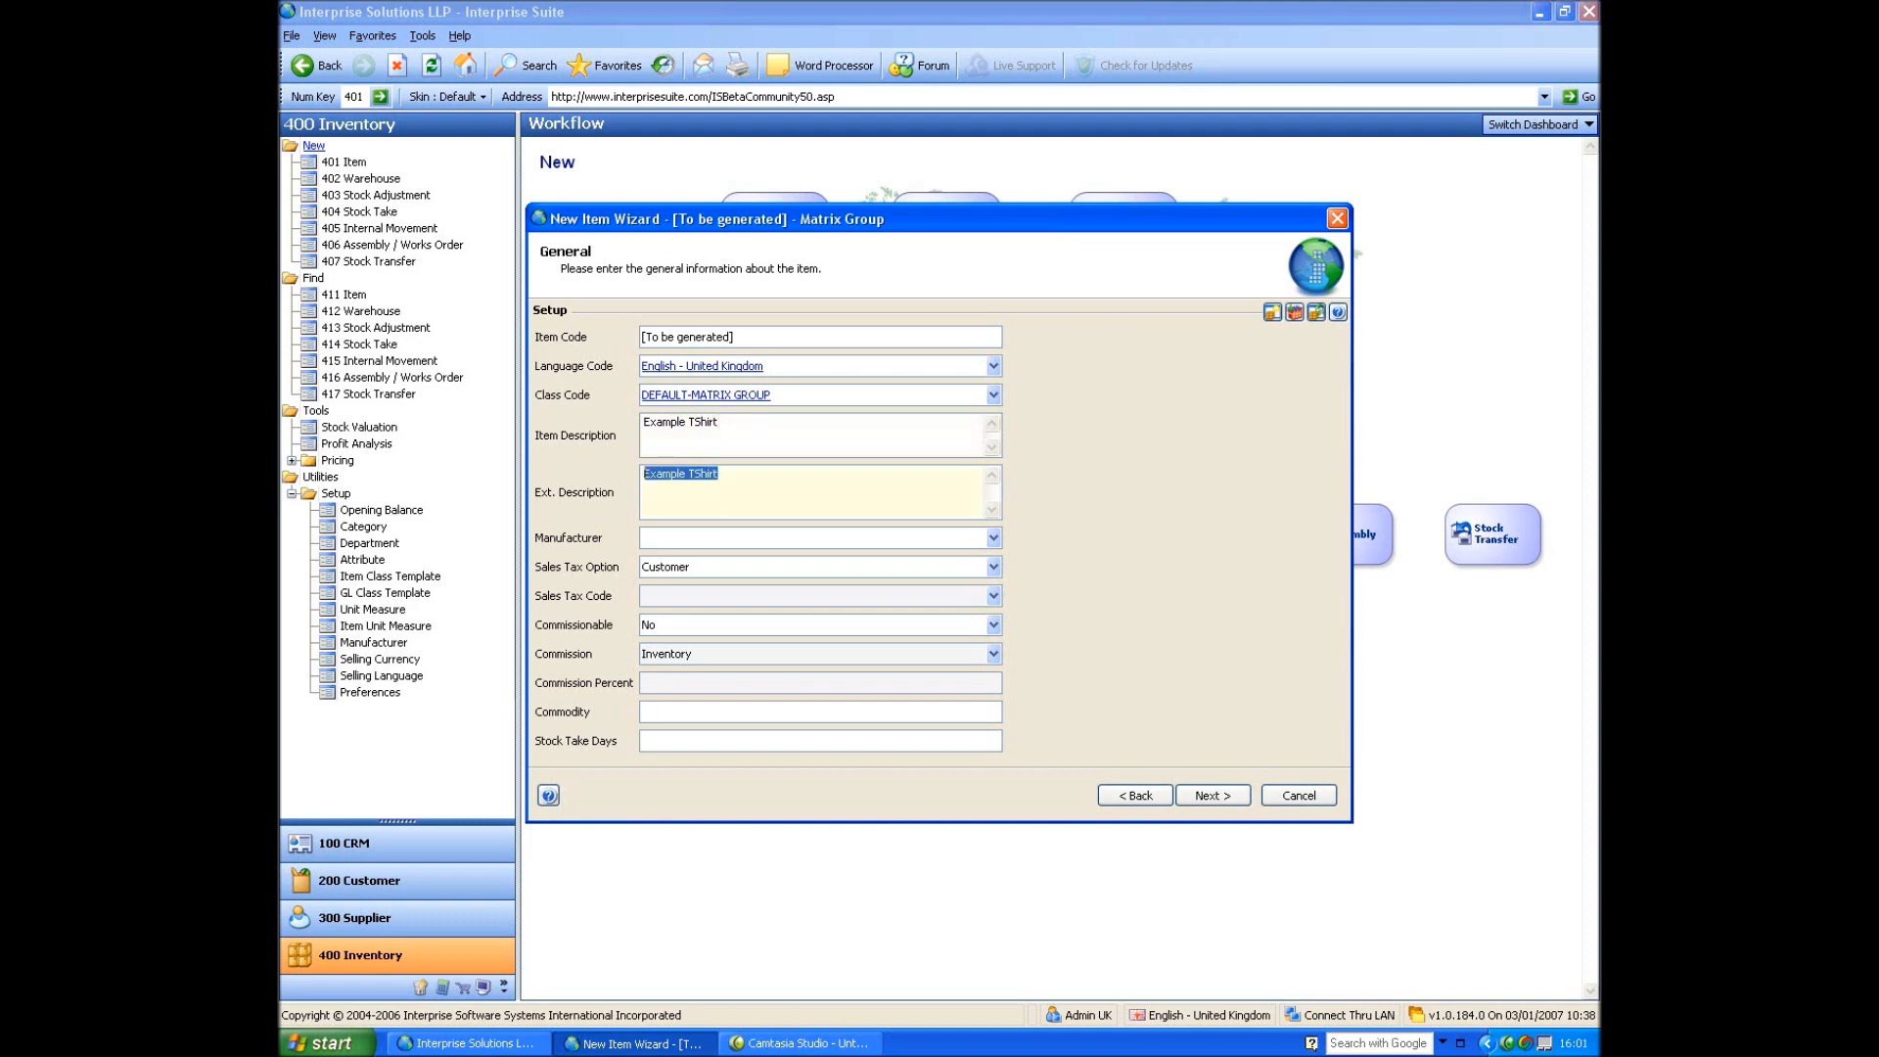
{"action": "left_click", "coordinate": [1204, 802]}
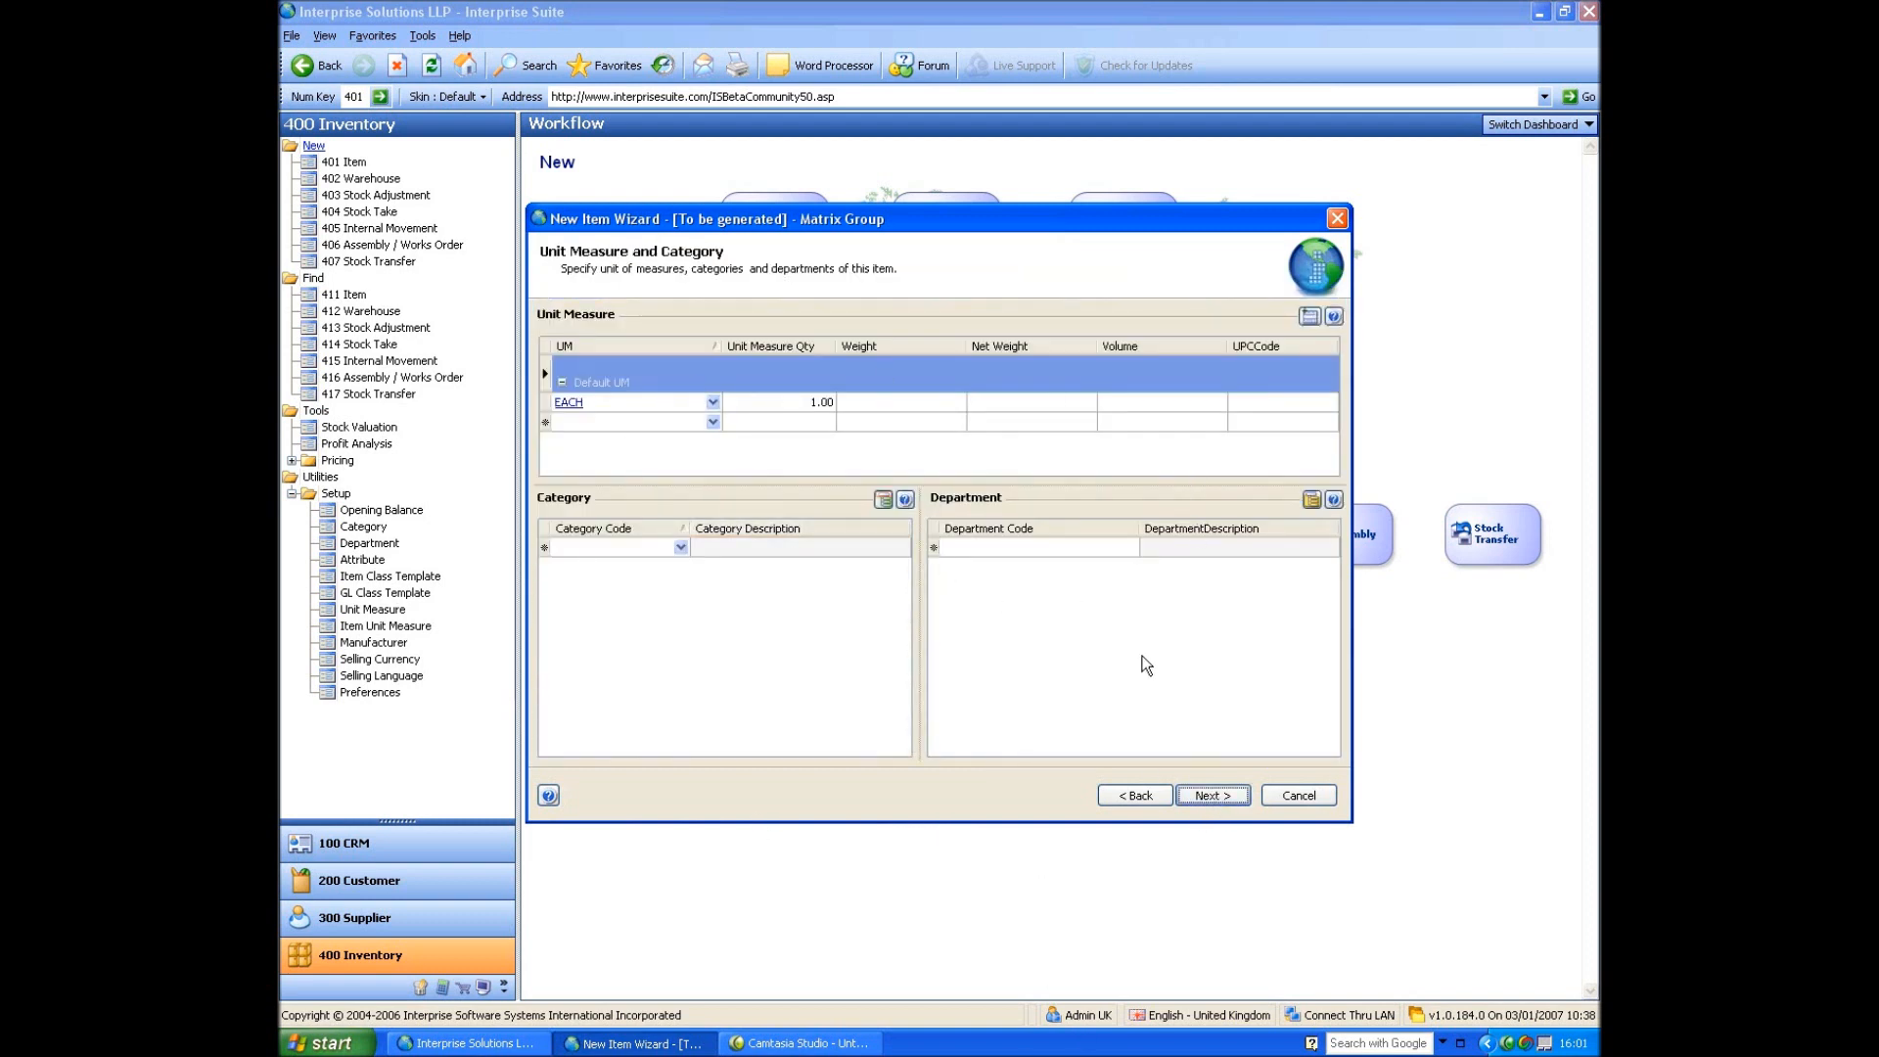
{"action": "left_click", "coordinate": [1213, 795]}
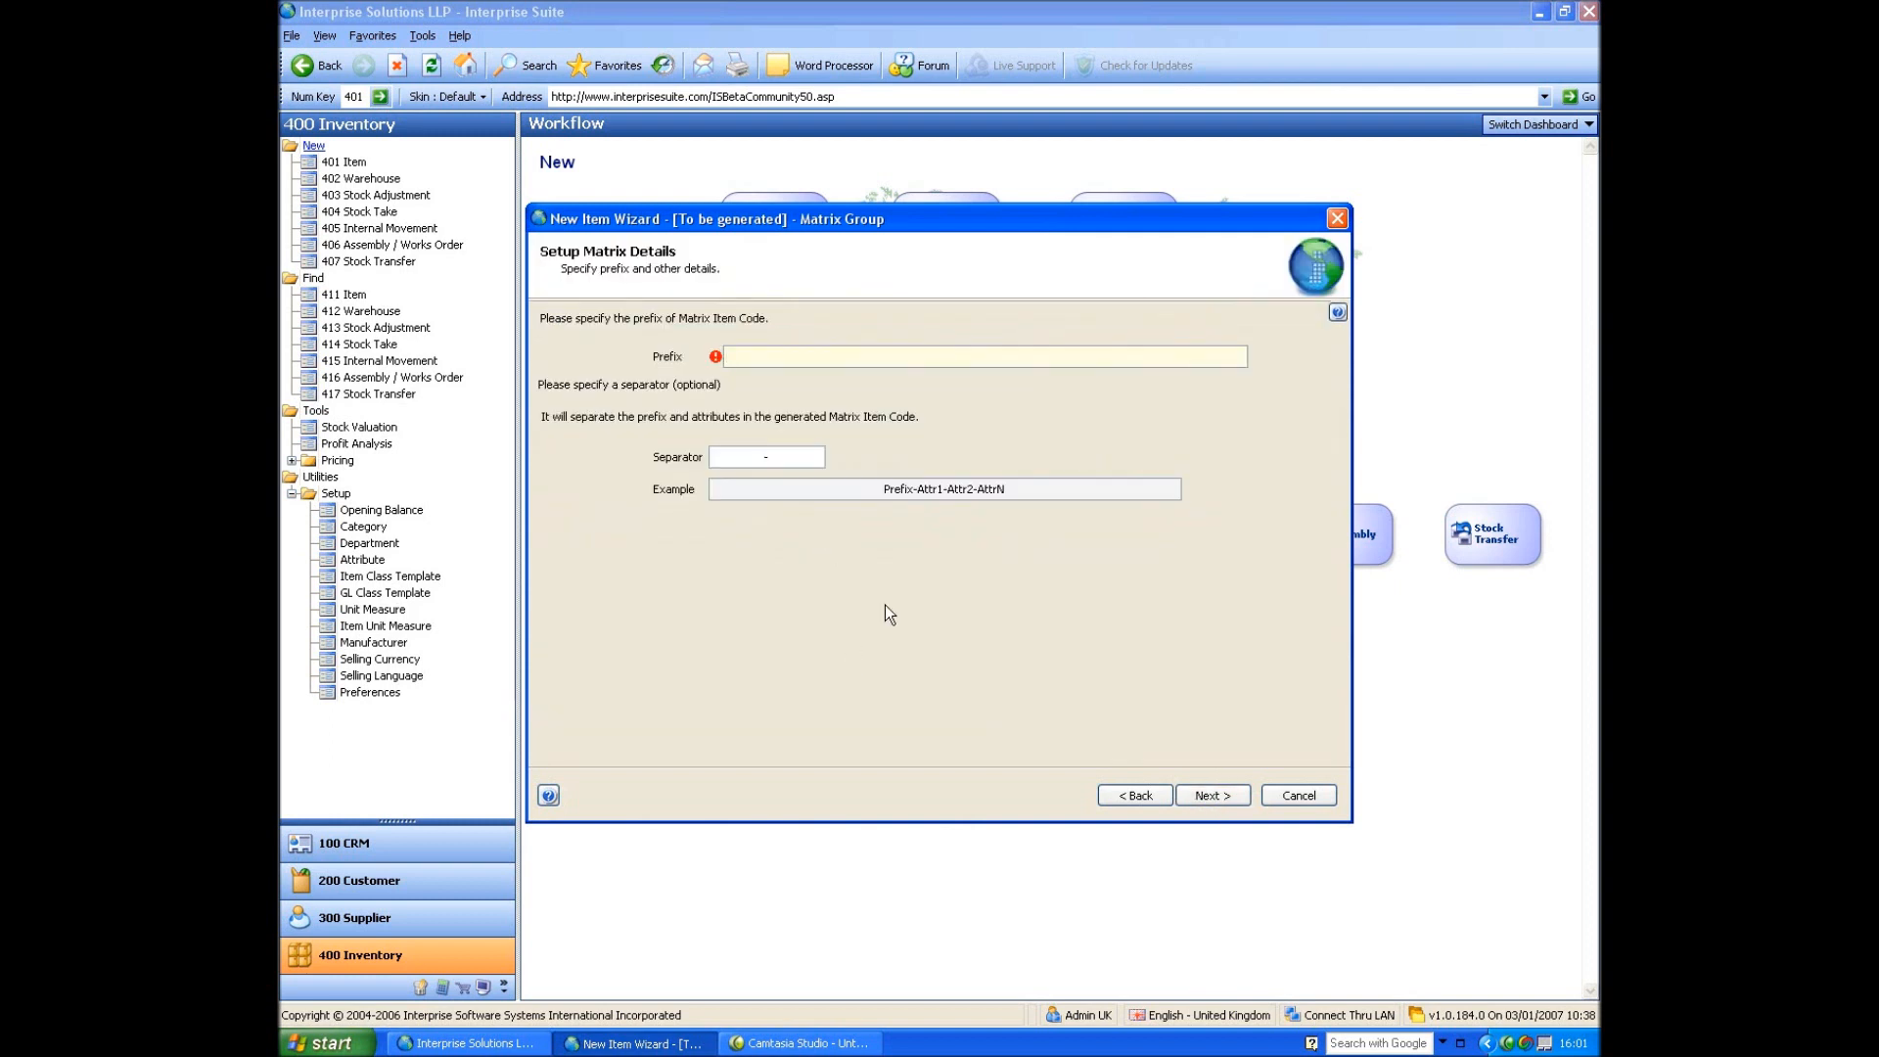
Set the matrix item code prefix to TSS and add Colour and Size as the matrix attributes.
{"action": "type", "text": "TSS"}
{"action": "left_click", "coordinate": [1205, 794]}
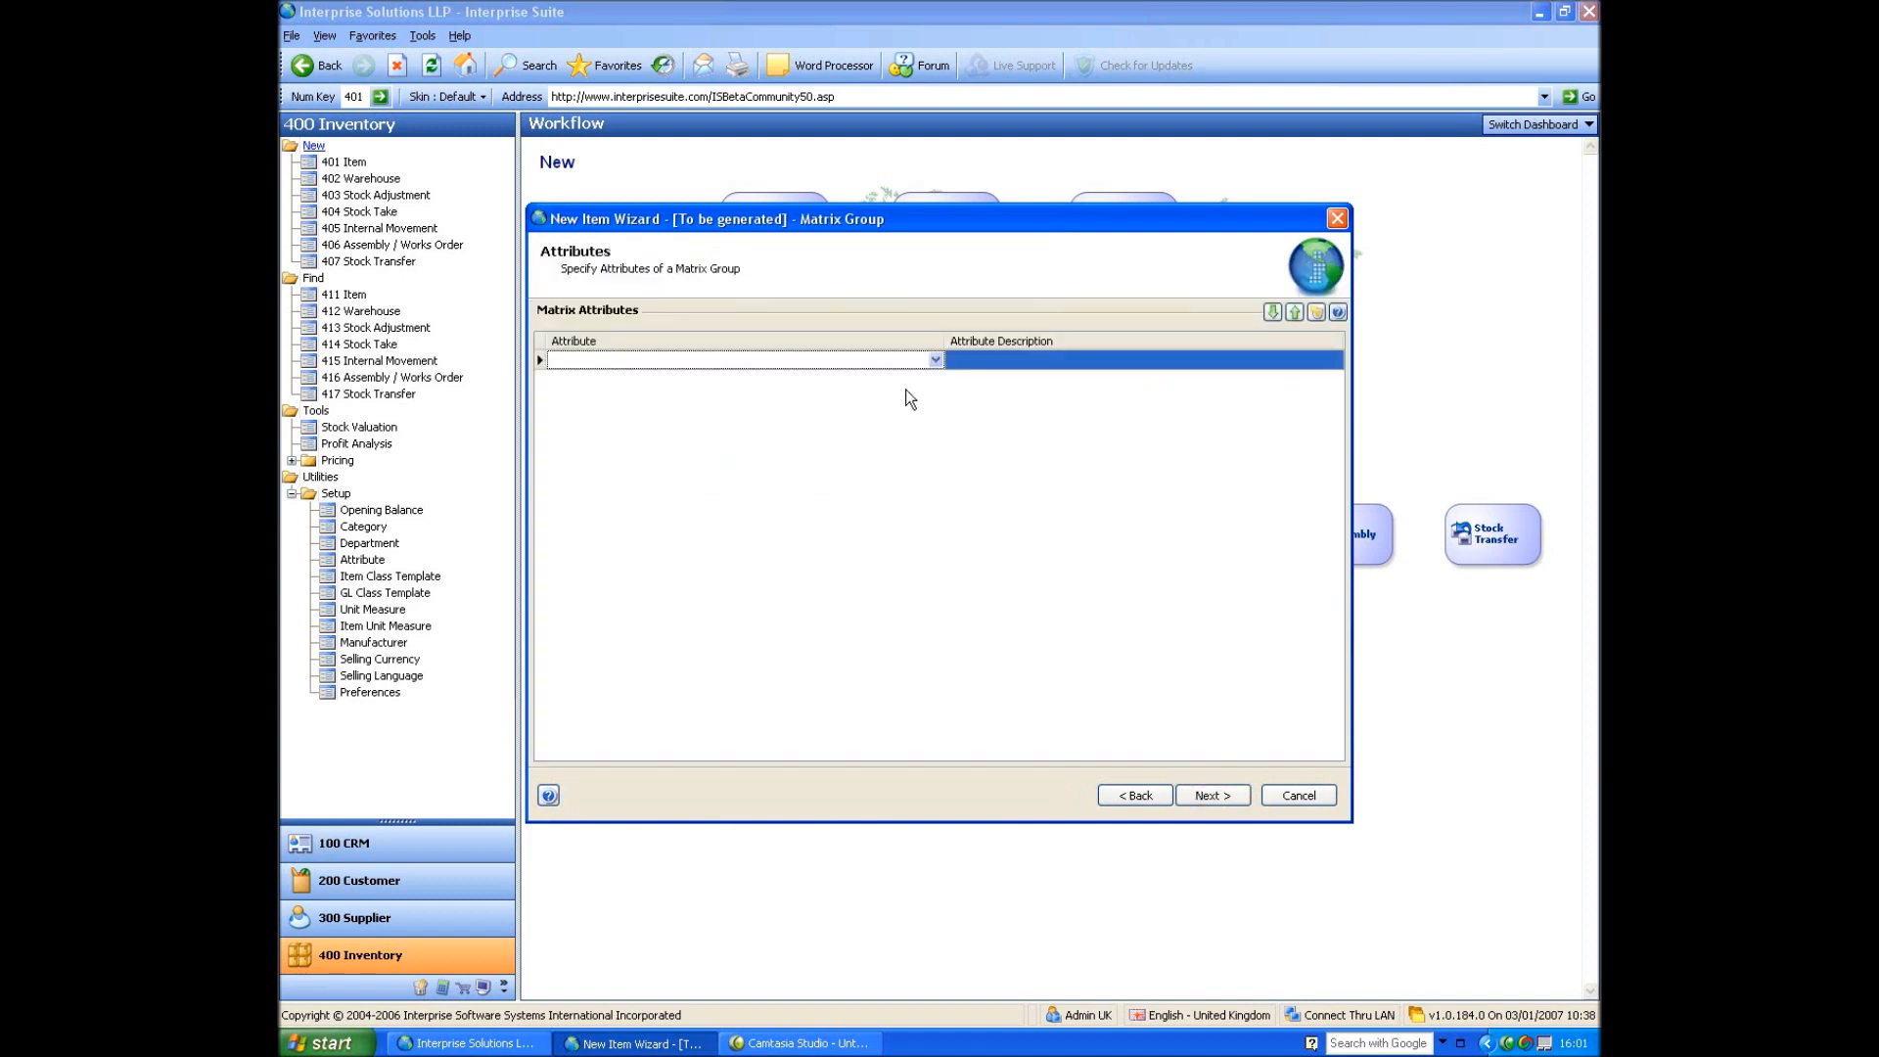
{"action": "left_click", "coordinate": [932, 362]}
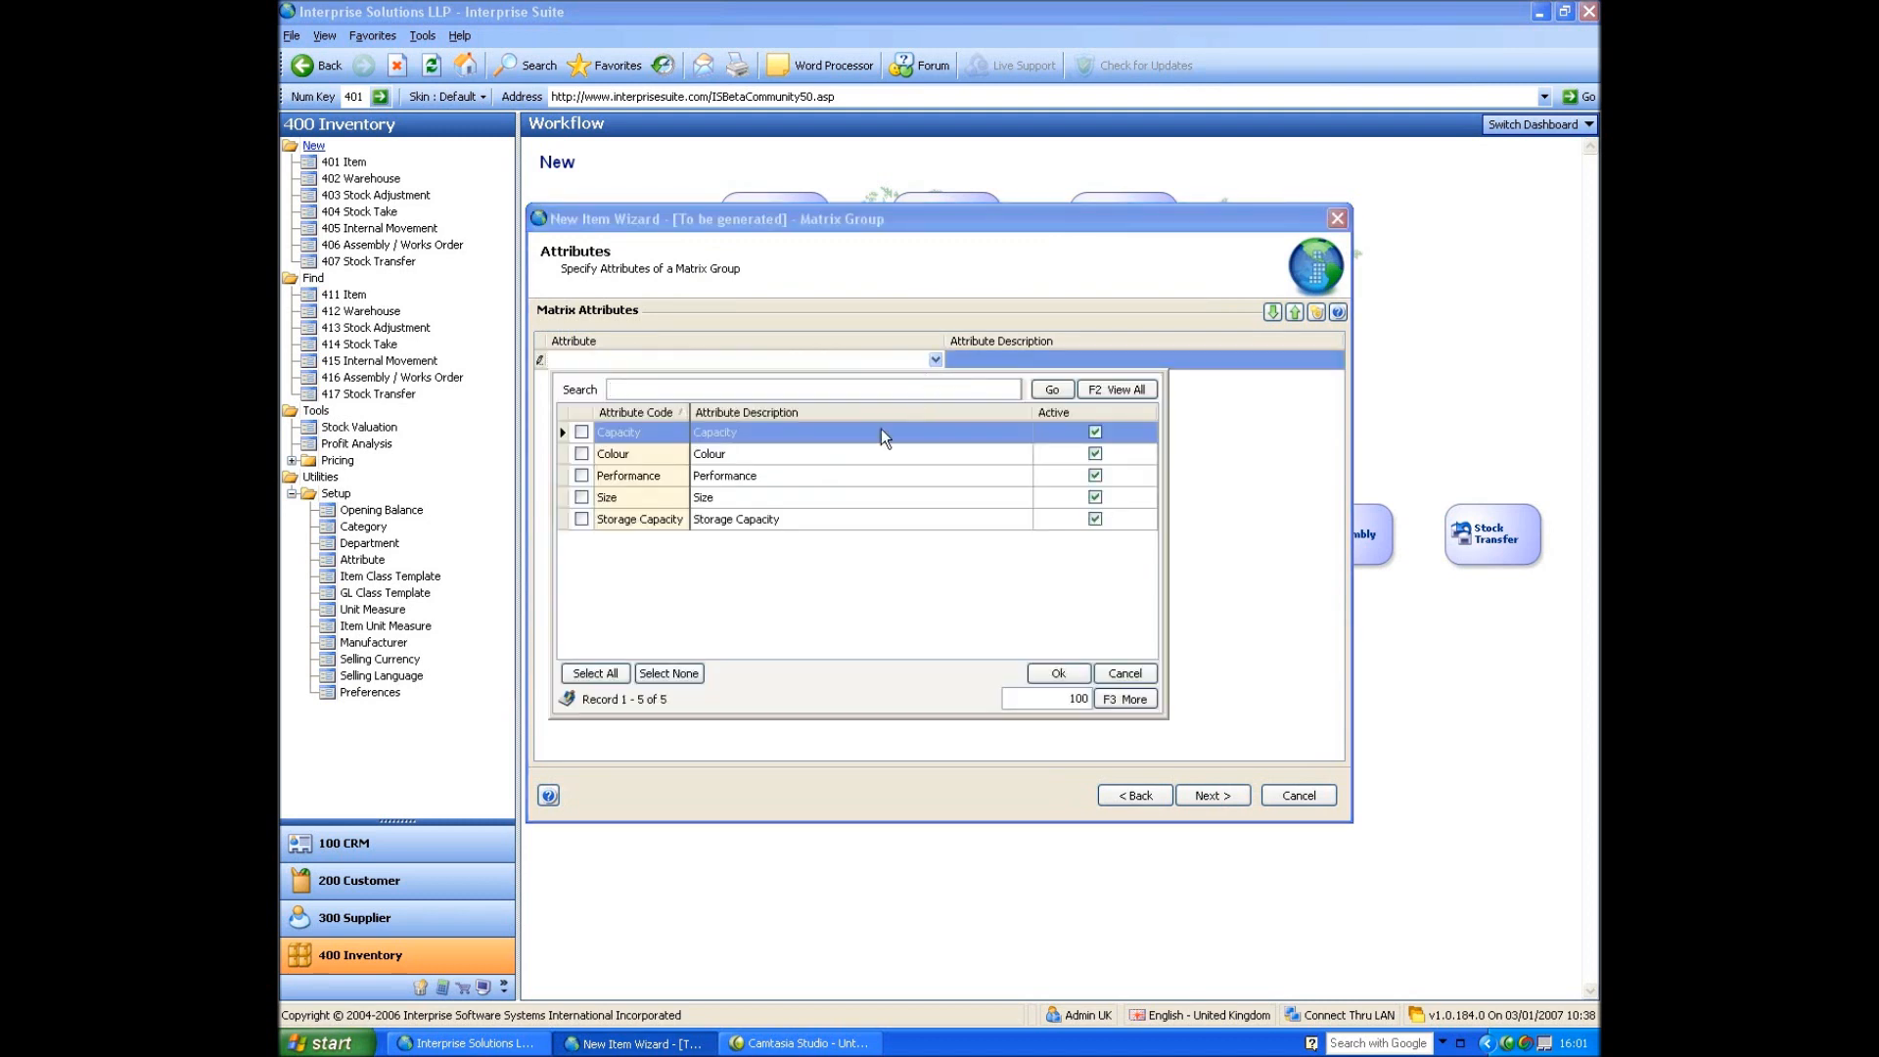
{"action": "left_click", "coordinate": [581, 453]}
{"action": "left_click", "coordinate": [581, 497]}
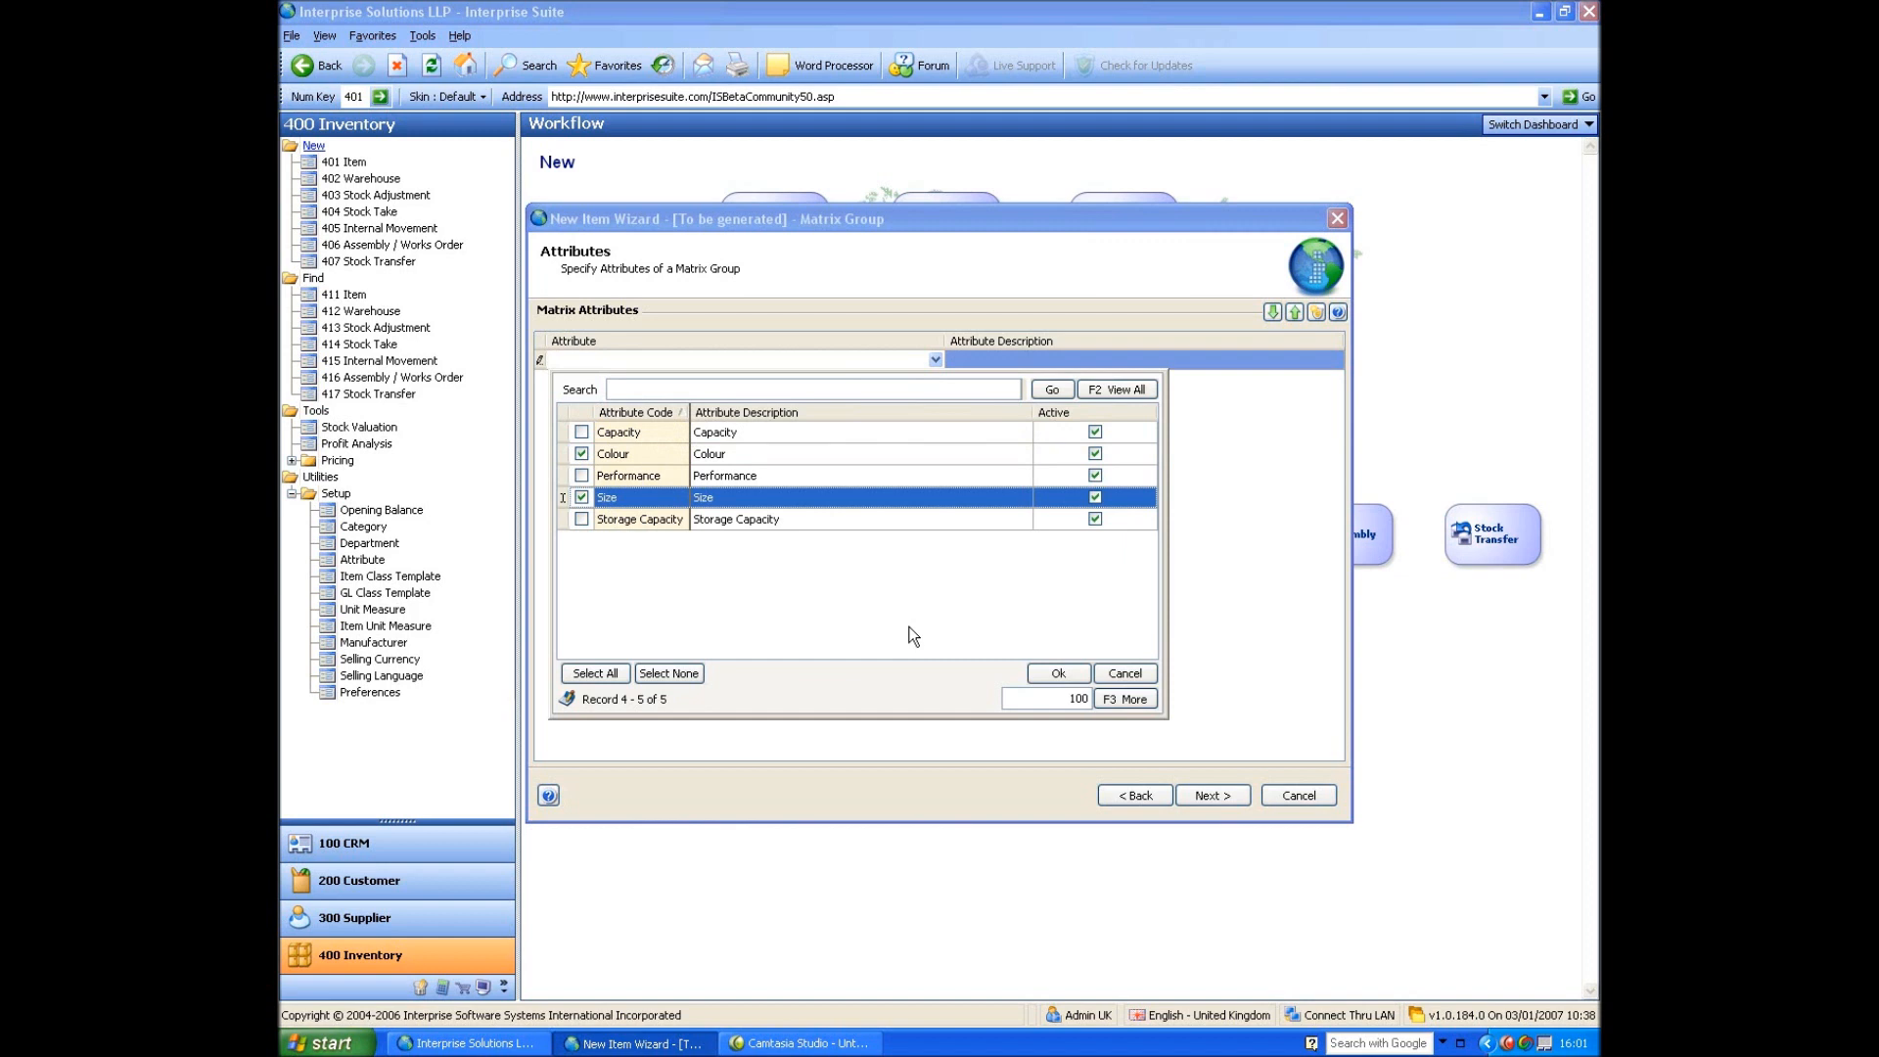
{"action": "left_click", "coordinate": [1059, 673]}
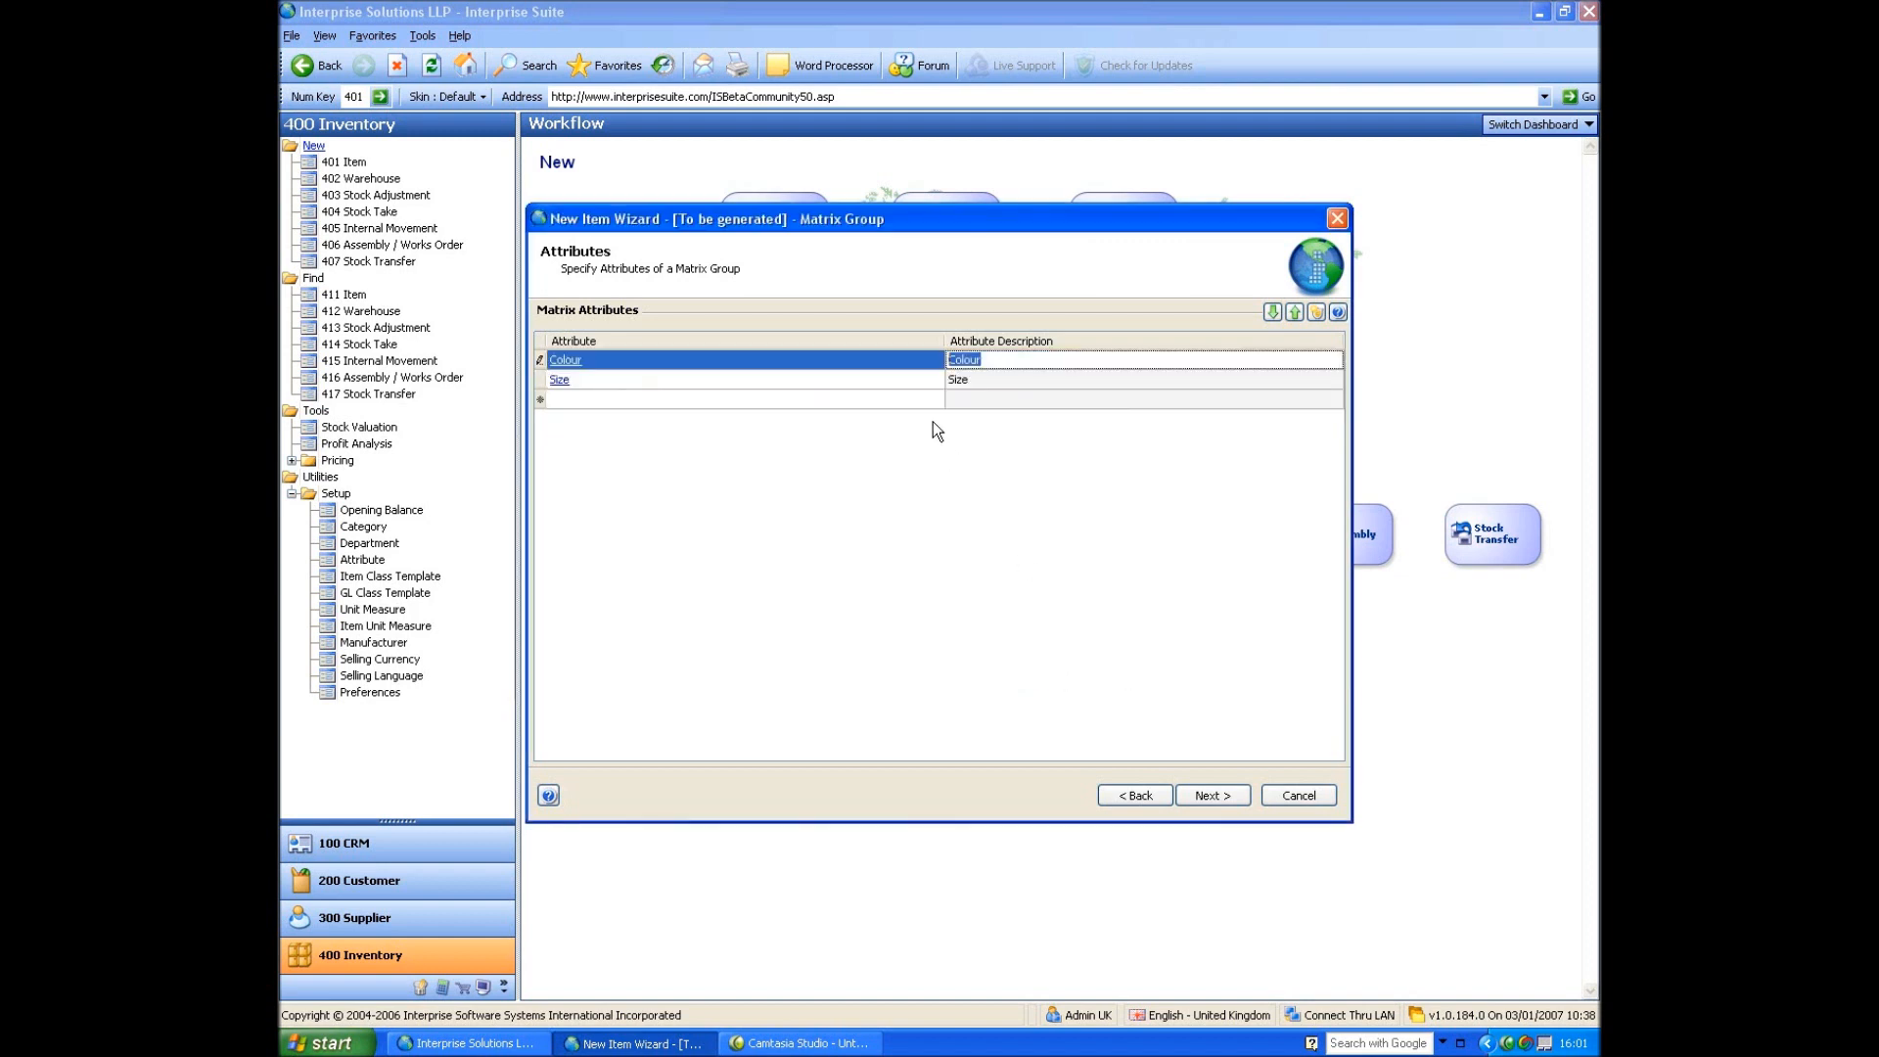
{"action": "left_click", "coordinate": [1223, 790]}
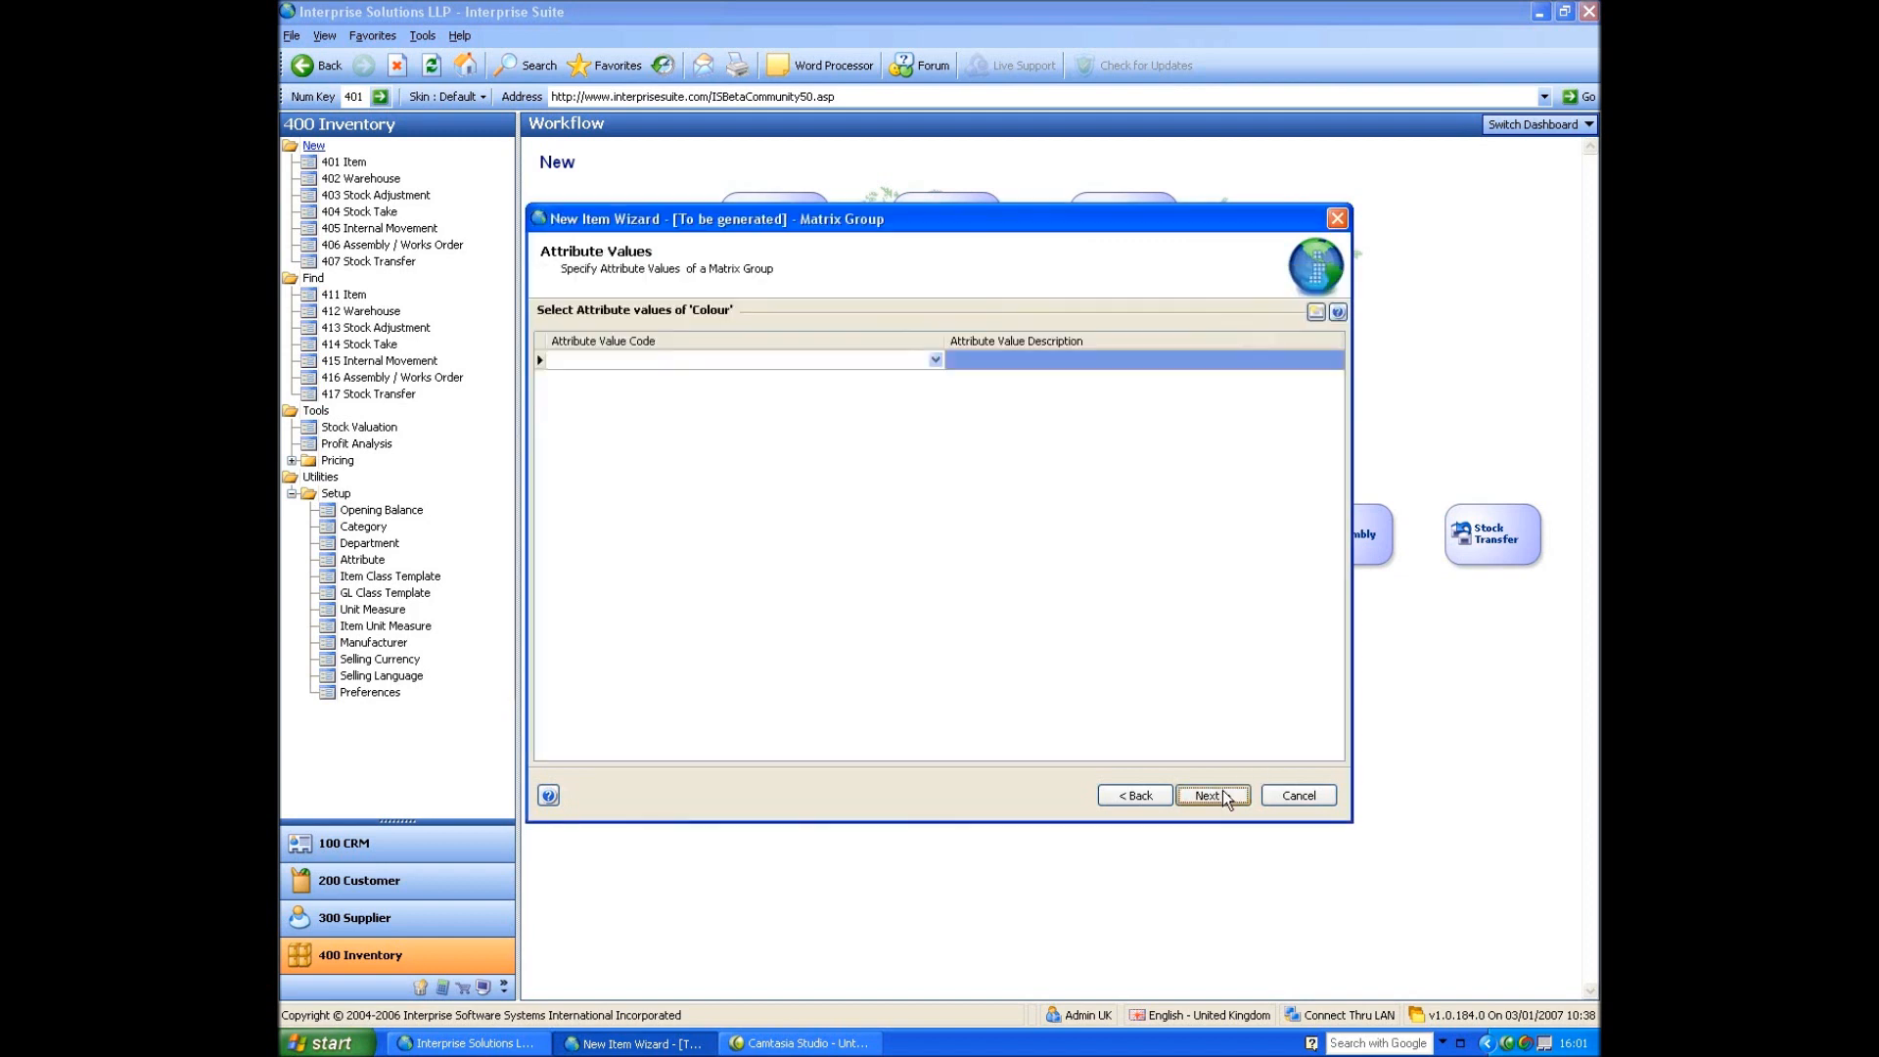
Add all Colour values (Blue, Red, White) and all Size values (L, M, S, XL), and generate the matrix items.
{"action": "left_click", "coordinate": [934, 359]}
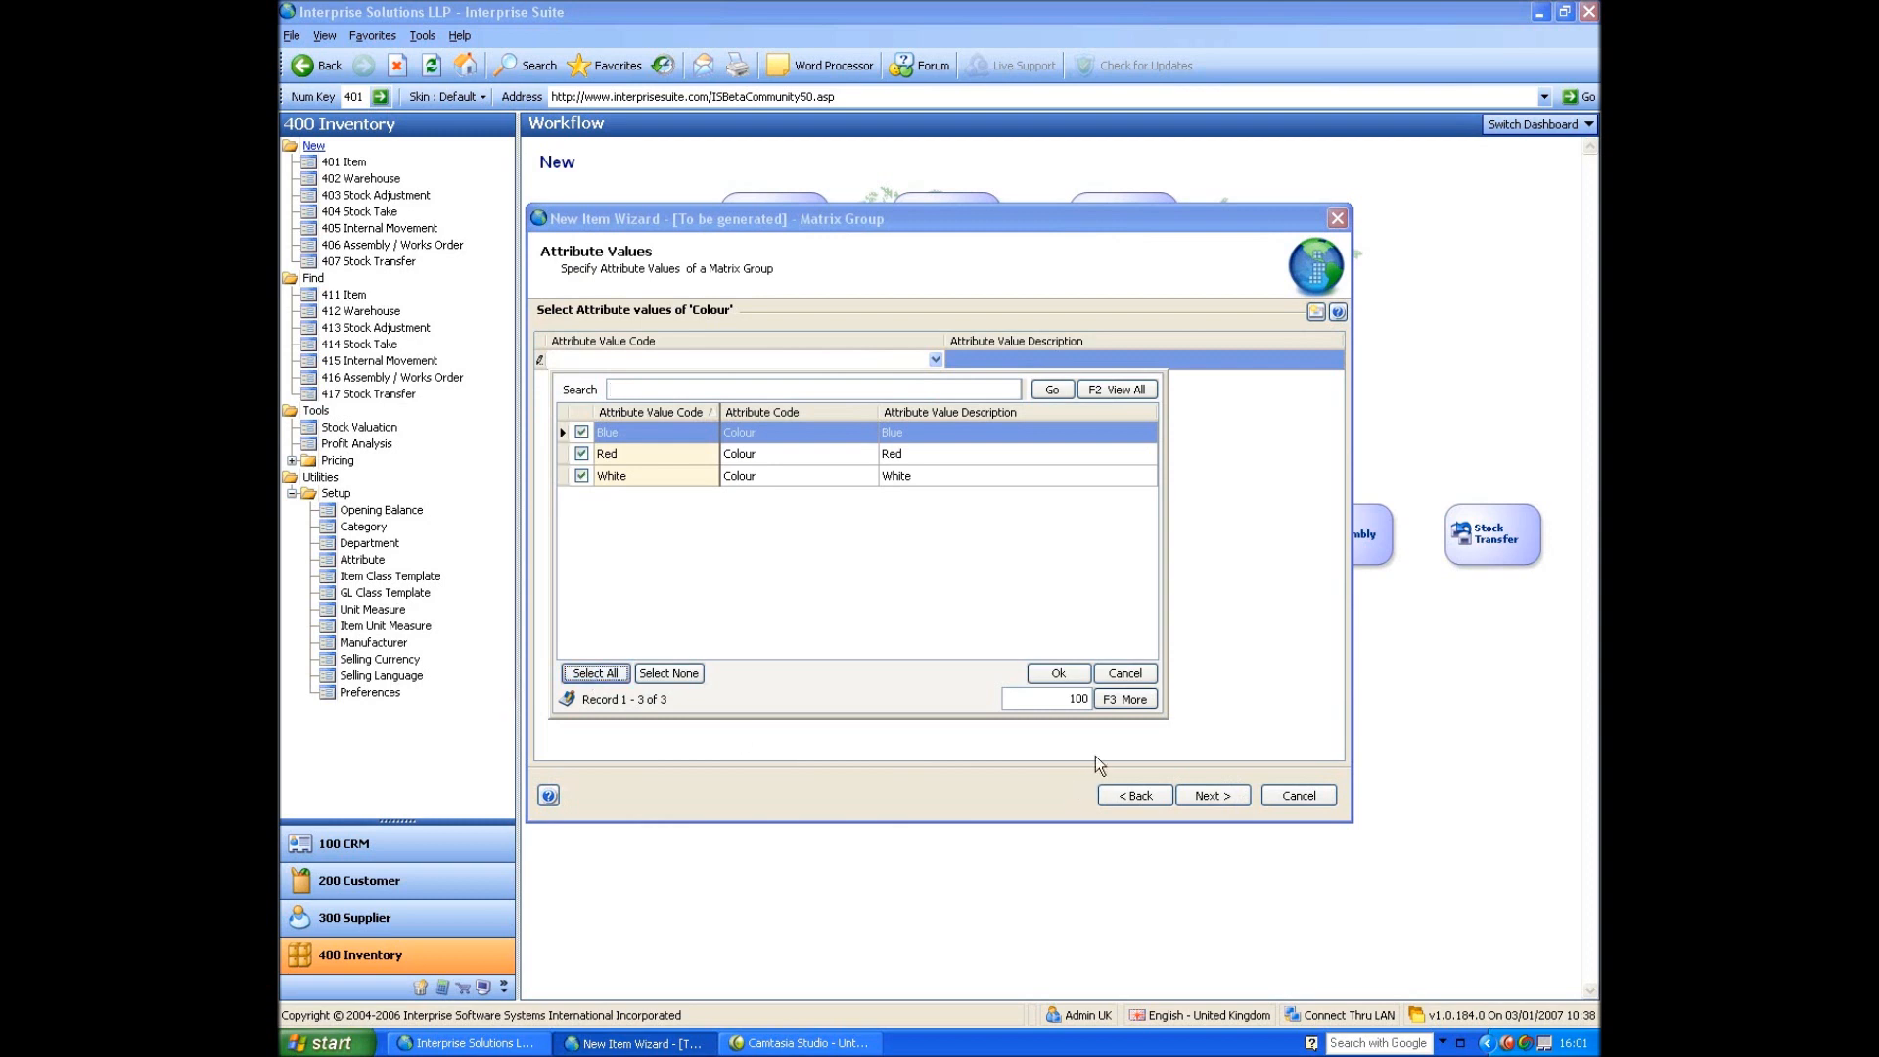
{"action": "left_click", "coordinate": [1080, 681]}
{"action": "left_click", "coordinate": [1213, 794]}
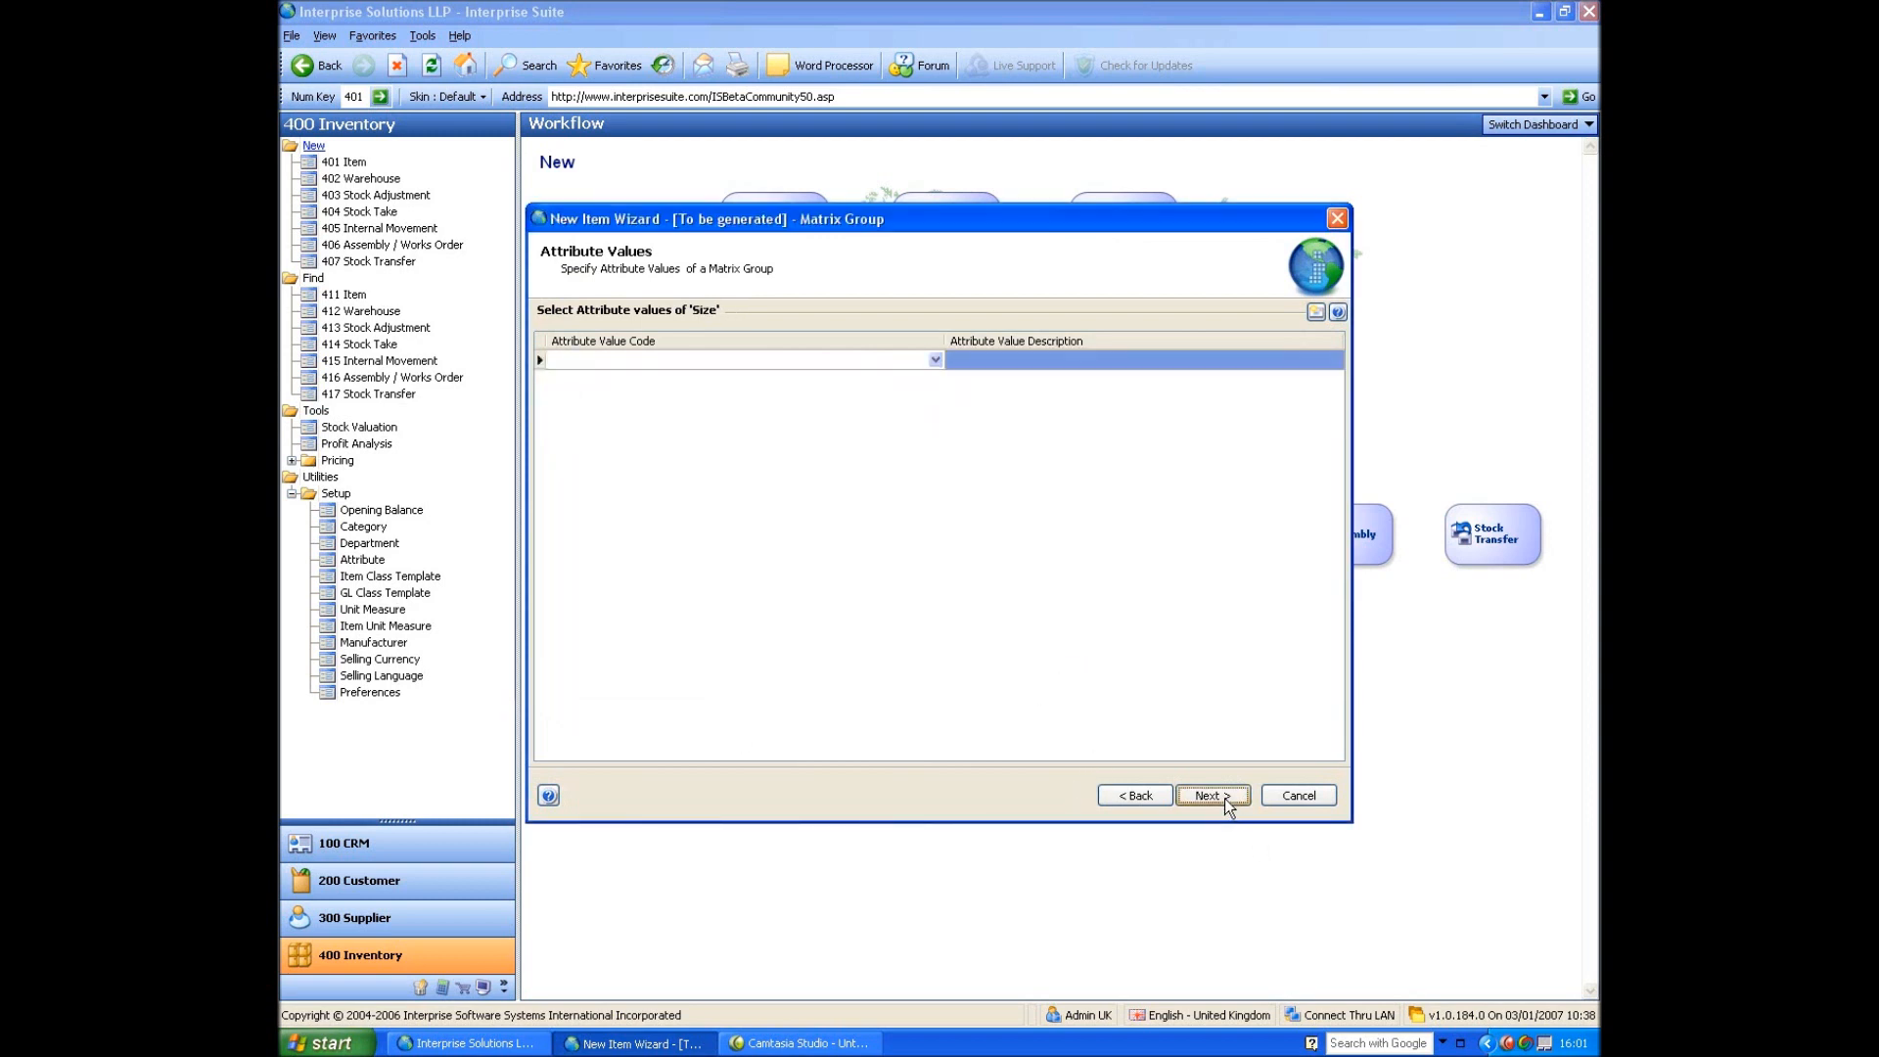
{"action": "left_click", "coordinate": [935, 359]}
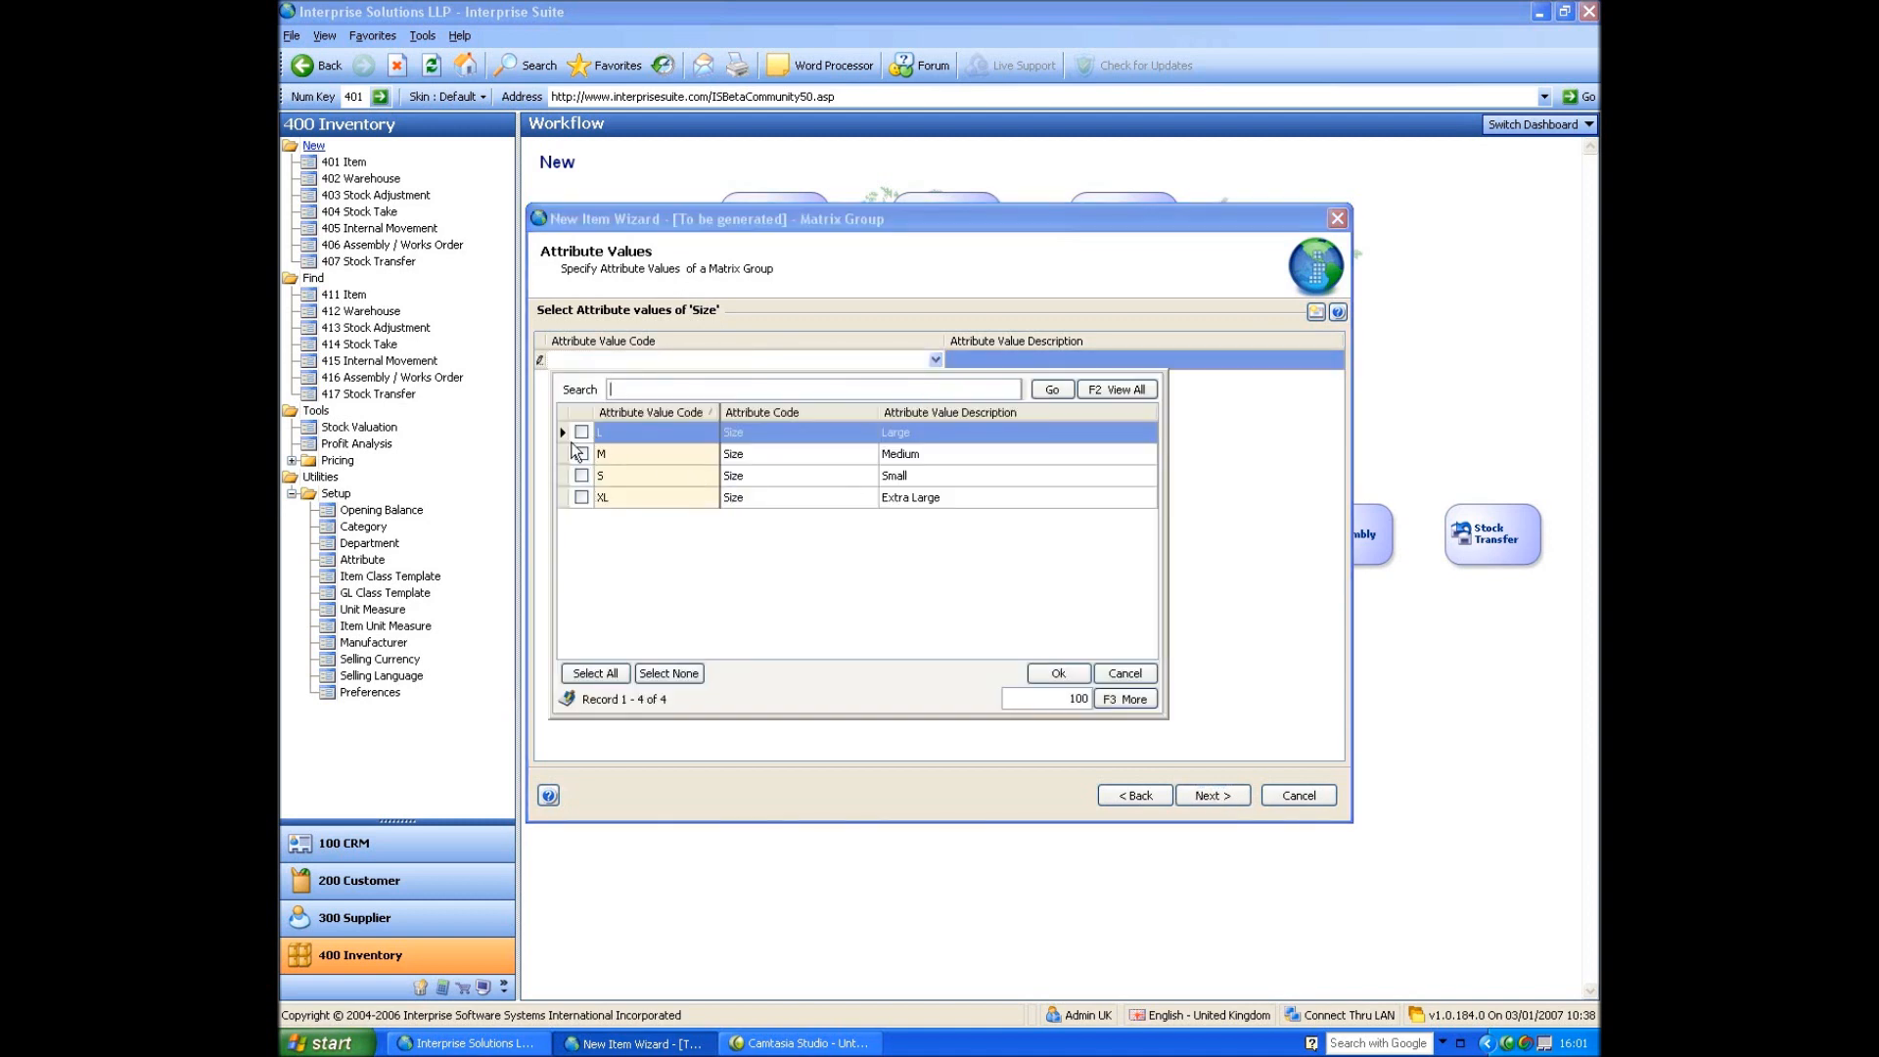
{"action": "left_click", "coordinate": [595, 673]}
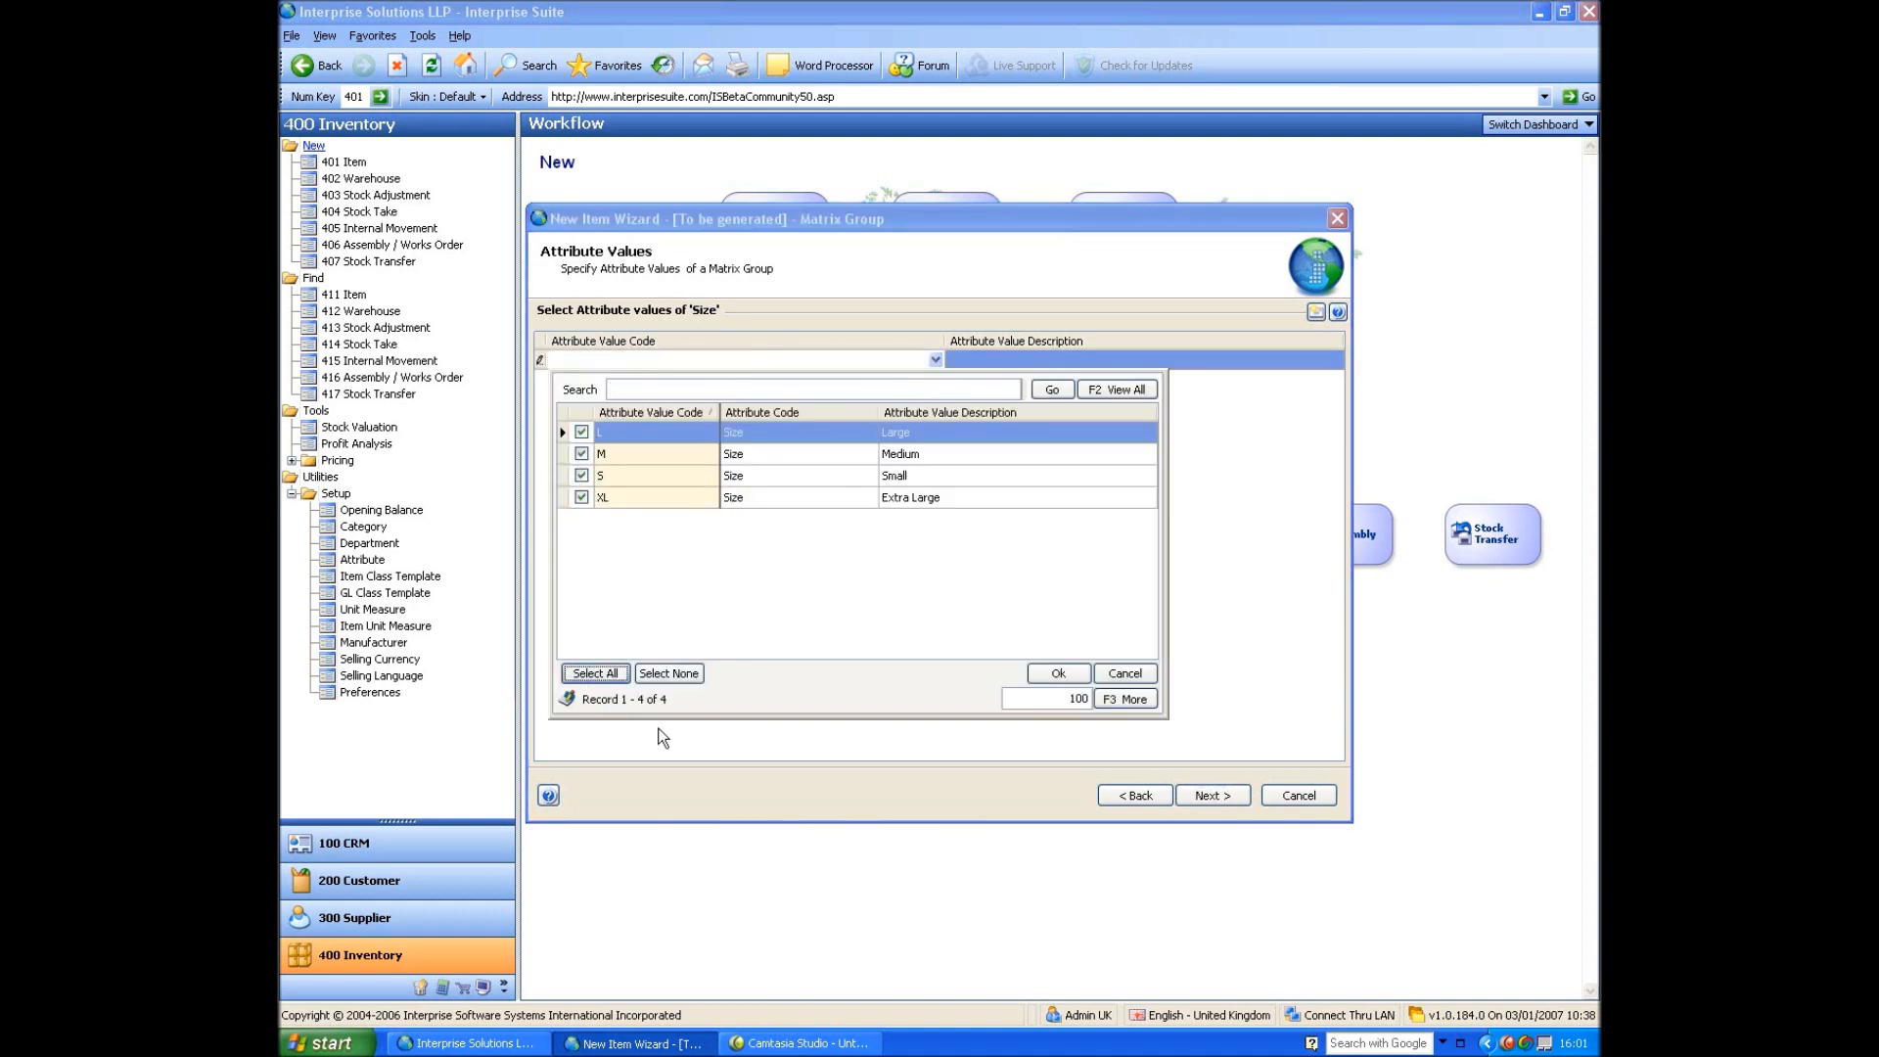
{"action": "left_click", "coordinate": [1058, 673]}
{"action": "left_click", "coordinate": [1212, 794]}
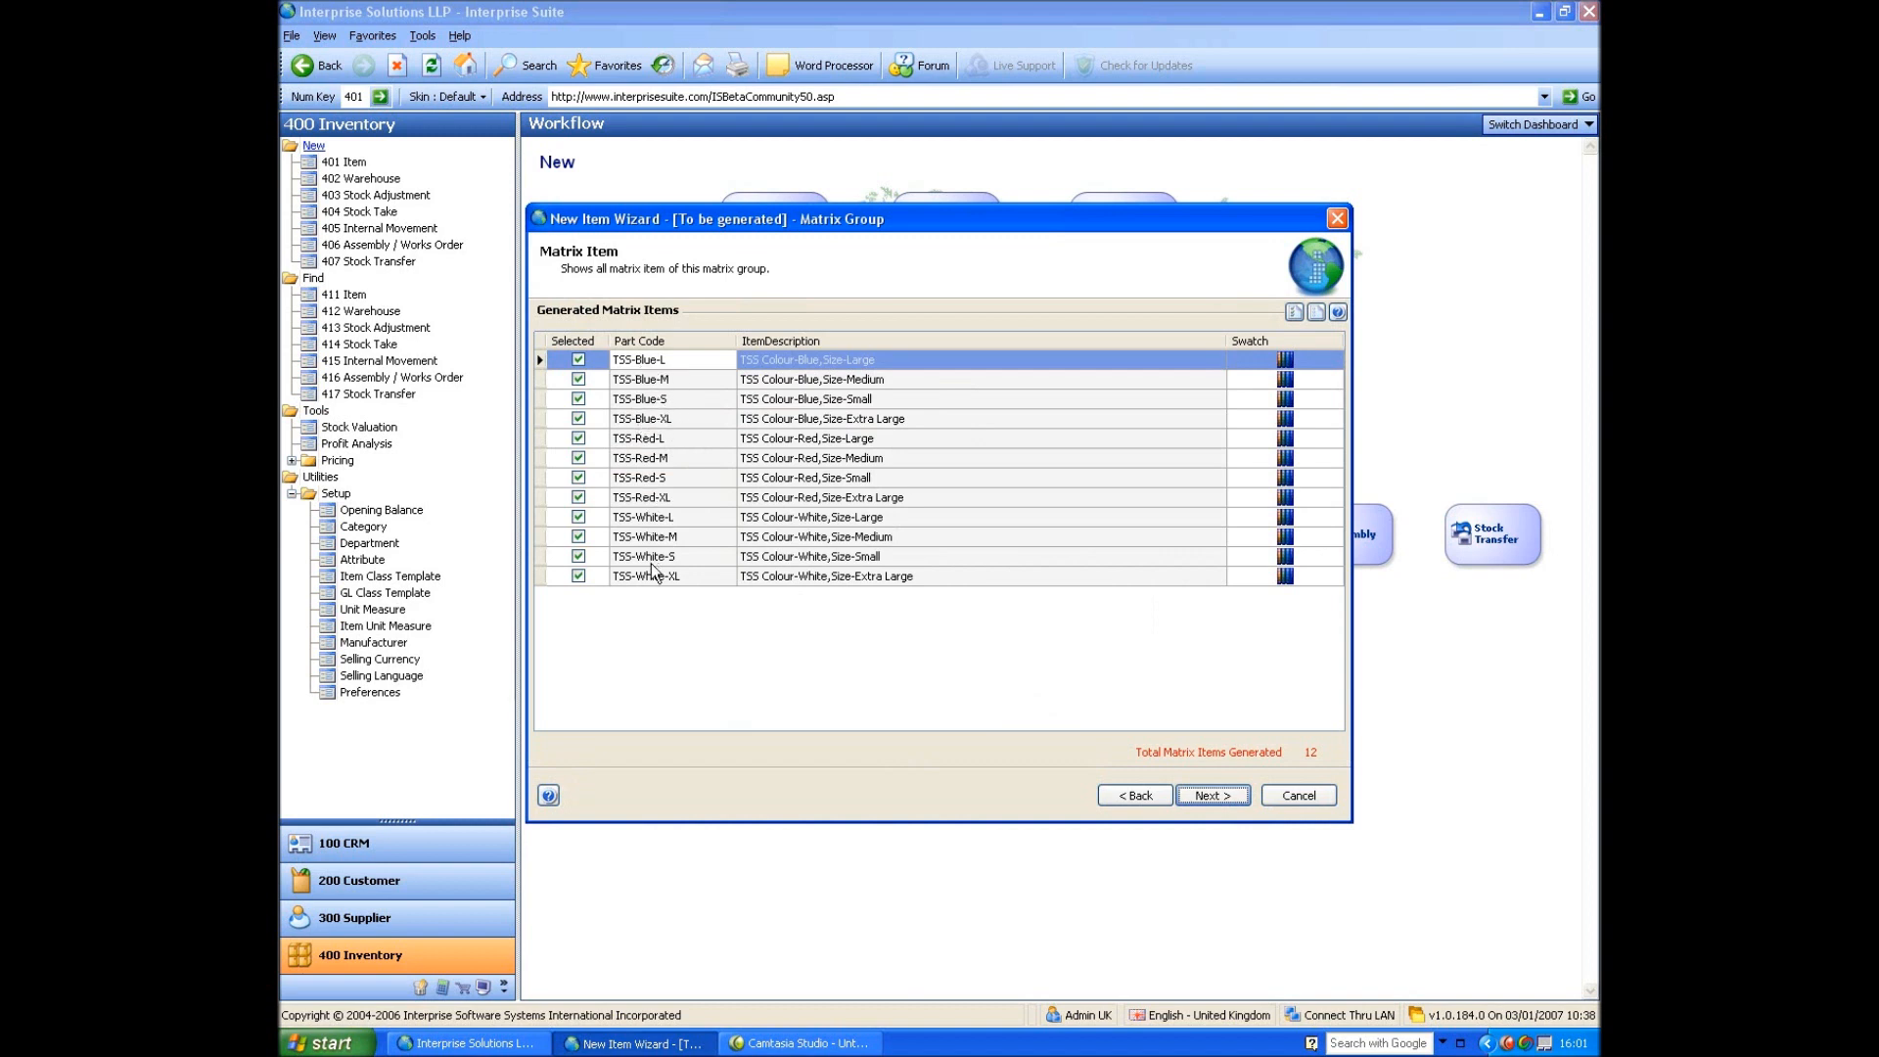
Accept all generated matrix items, leave the costing at its defaults, and finish the new item wizard.
{"action": "left_click", "coordinate": [1221, 797]}
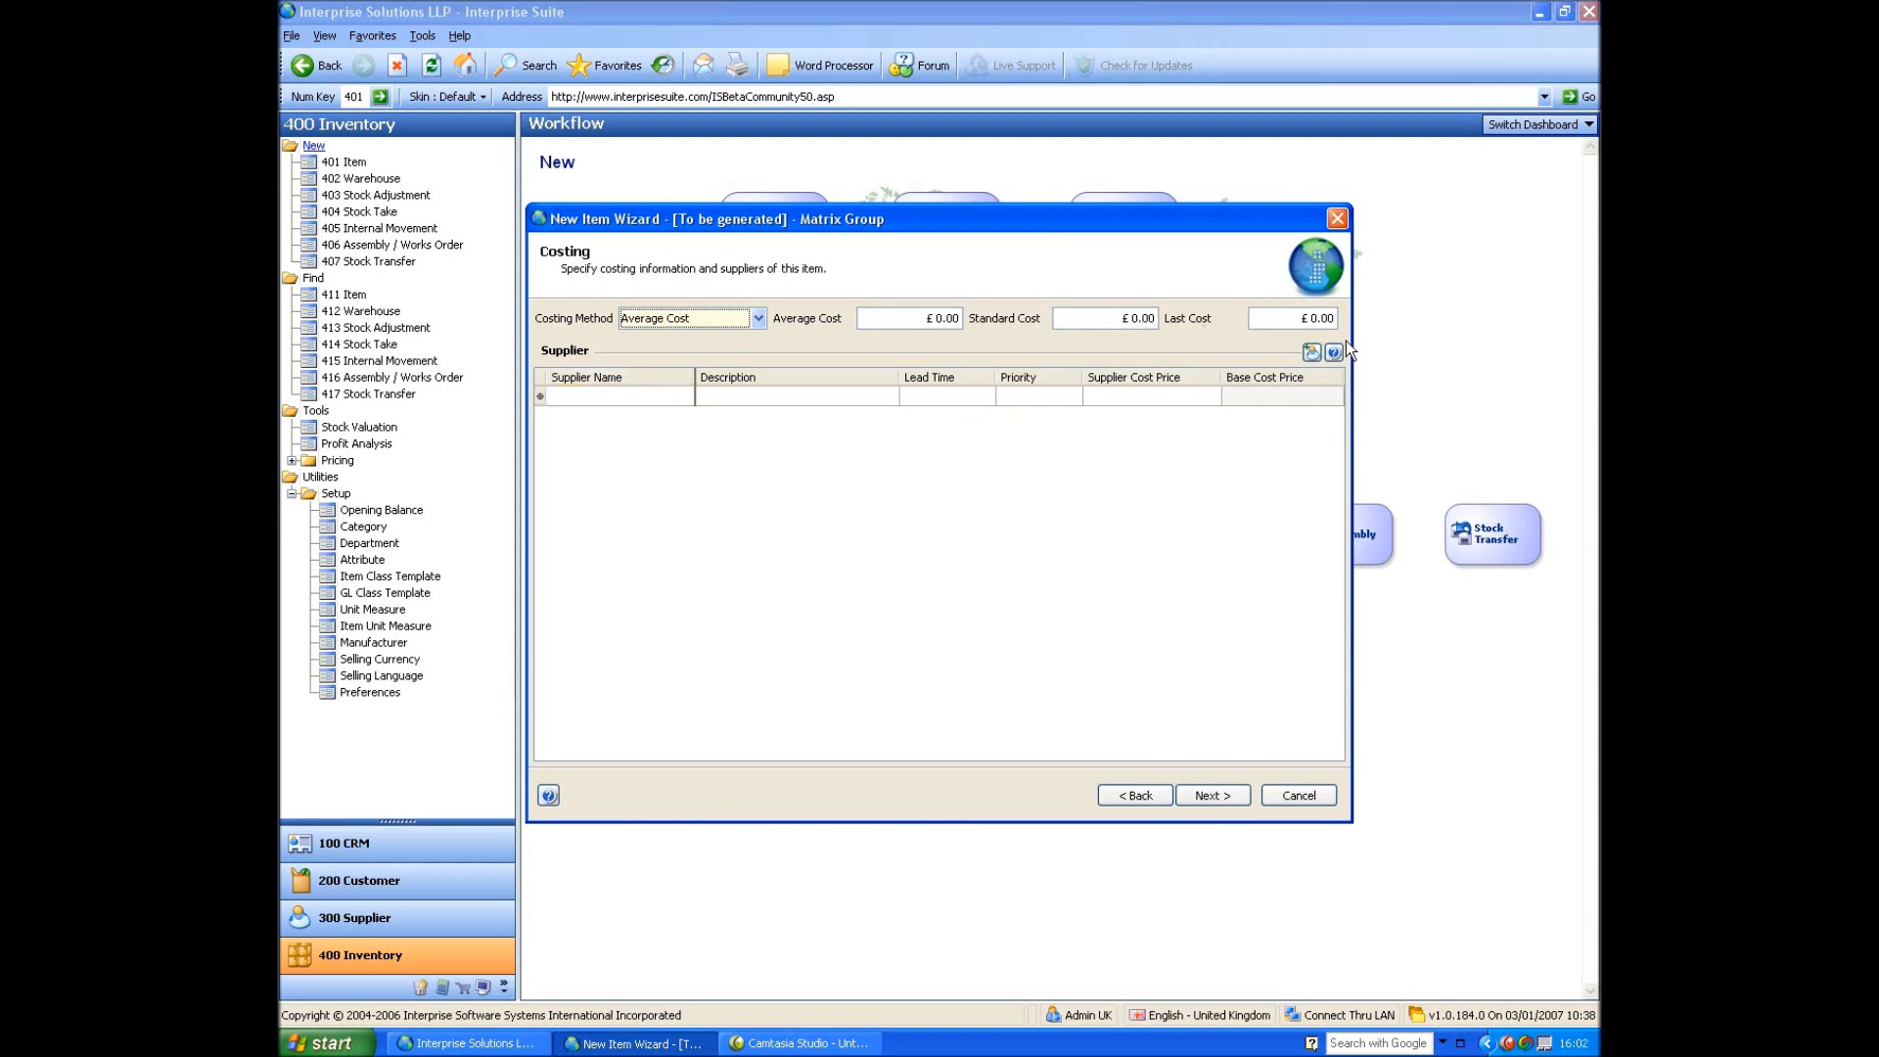
{"action": "left_click", "coordinate": [1209, 795]}
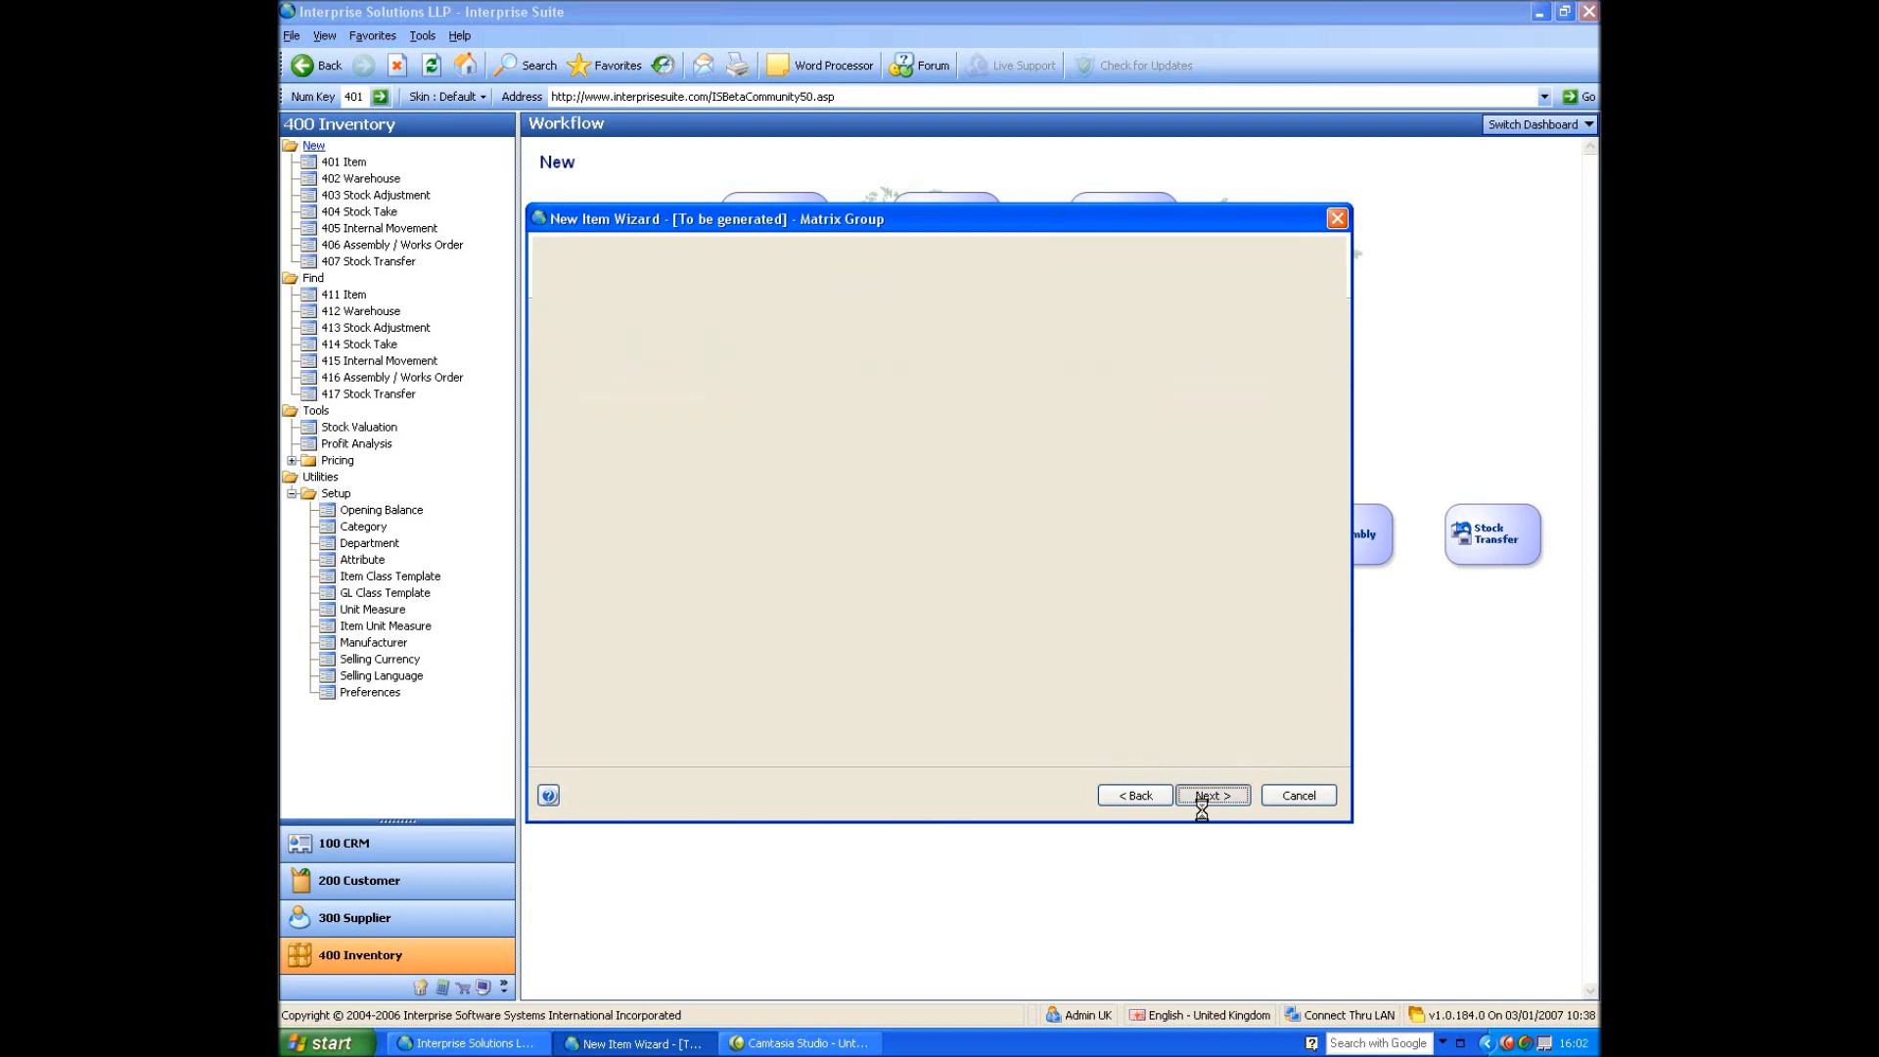
{"action": "left_click", "coordinate": [1212, 794]}
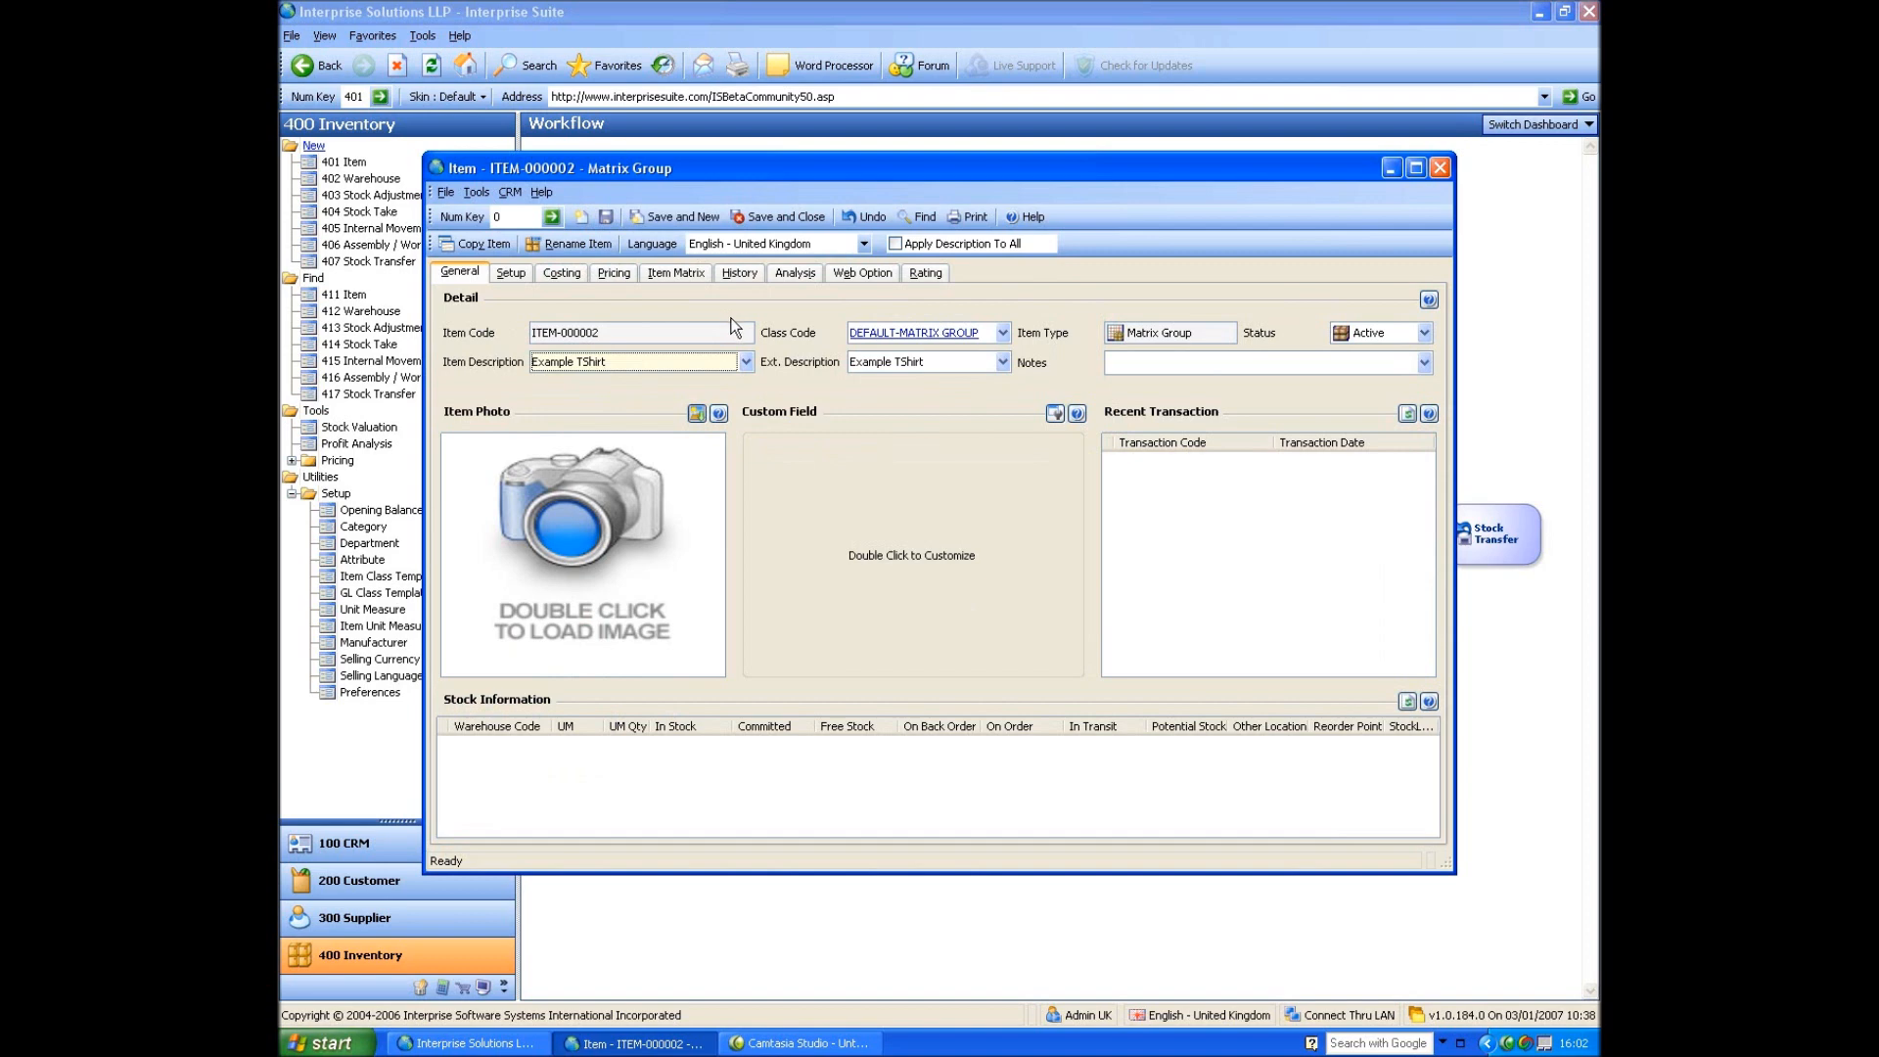
Review the Colour and Size attributes in the T-shirt's item matrix, and save and close the matrix group.
{"action": "left_click", "coordinate": [680, 277]}
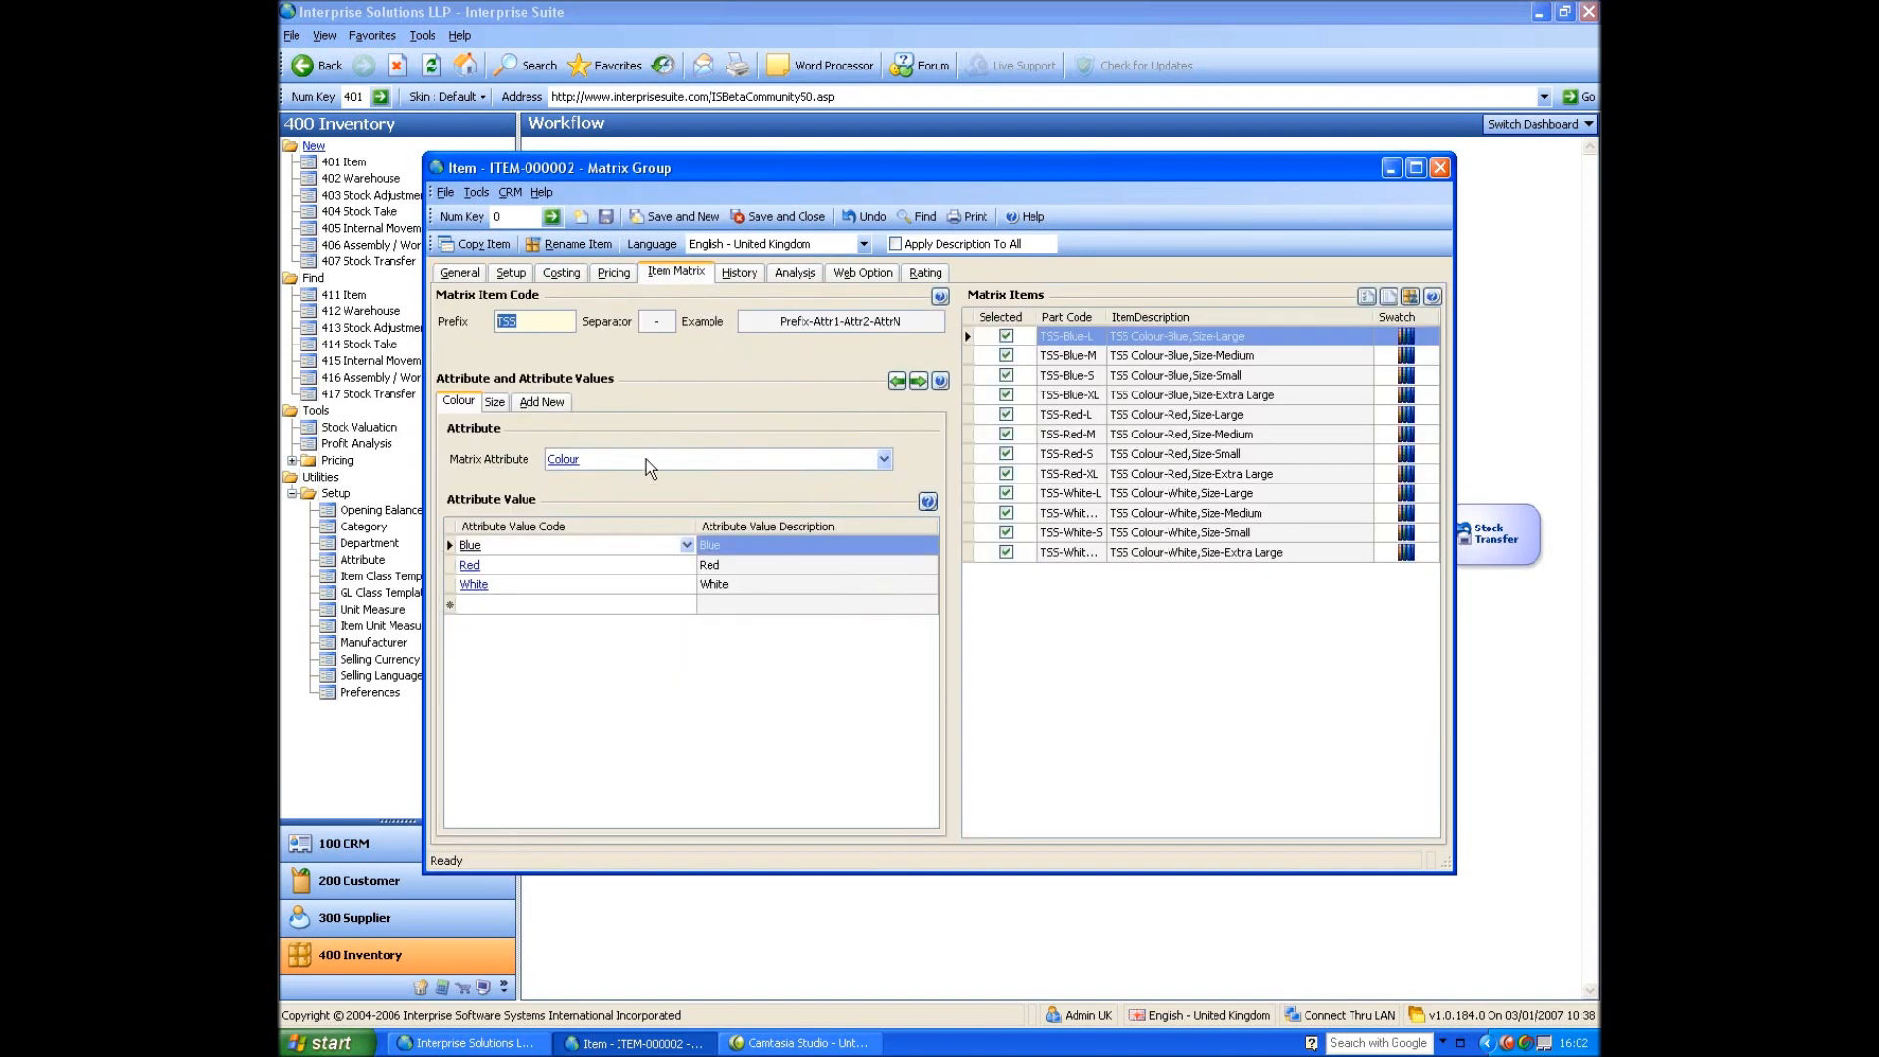
{"action": "left_click", "coordinate": [494, 403]}
{"action": "left_click", "coordinate": [458, 401]}
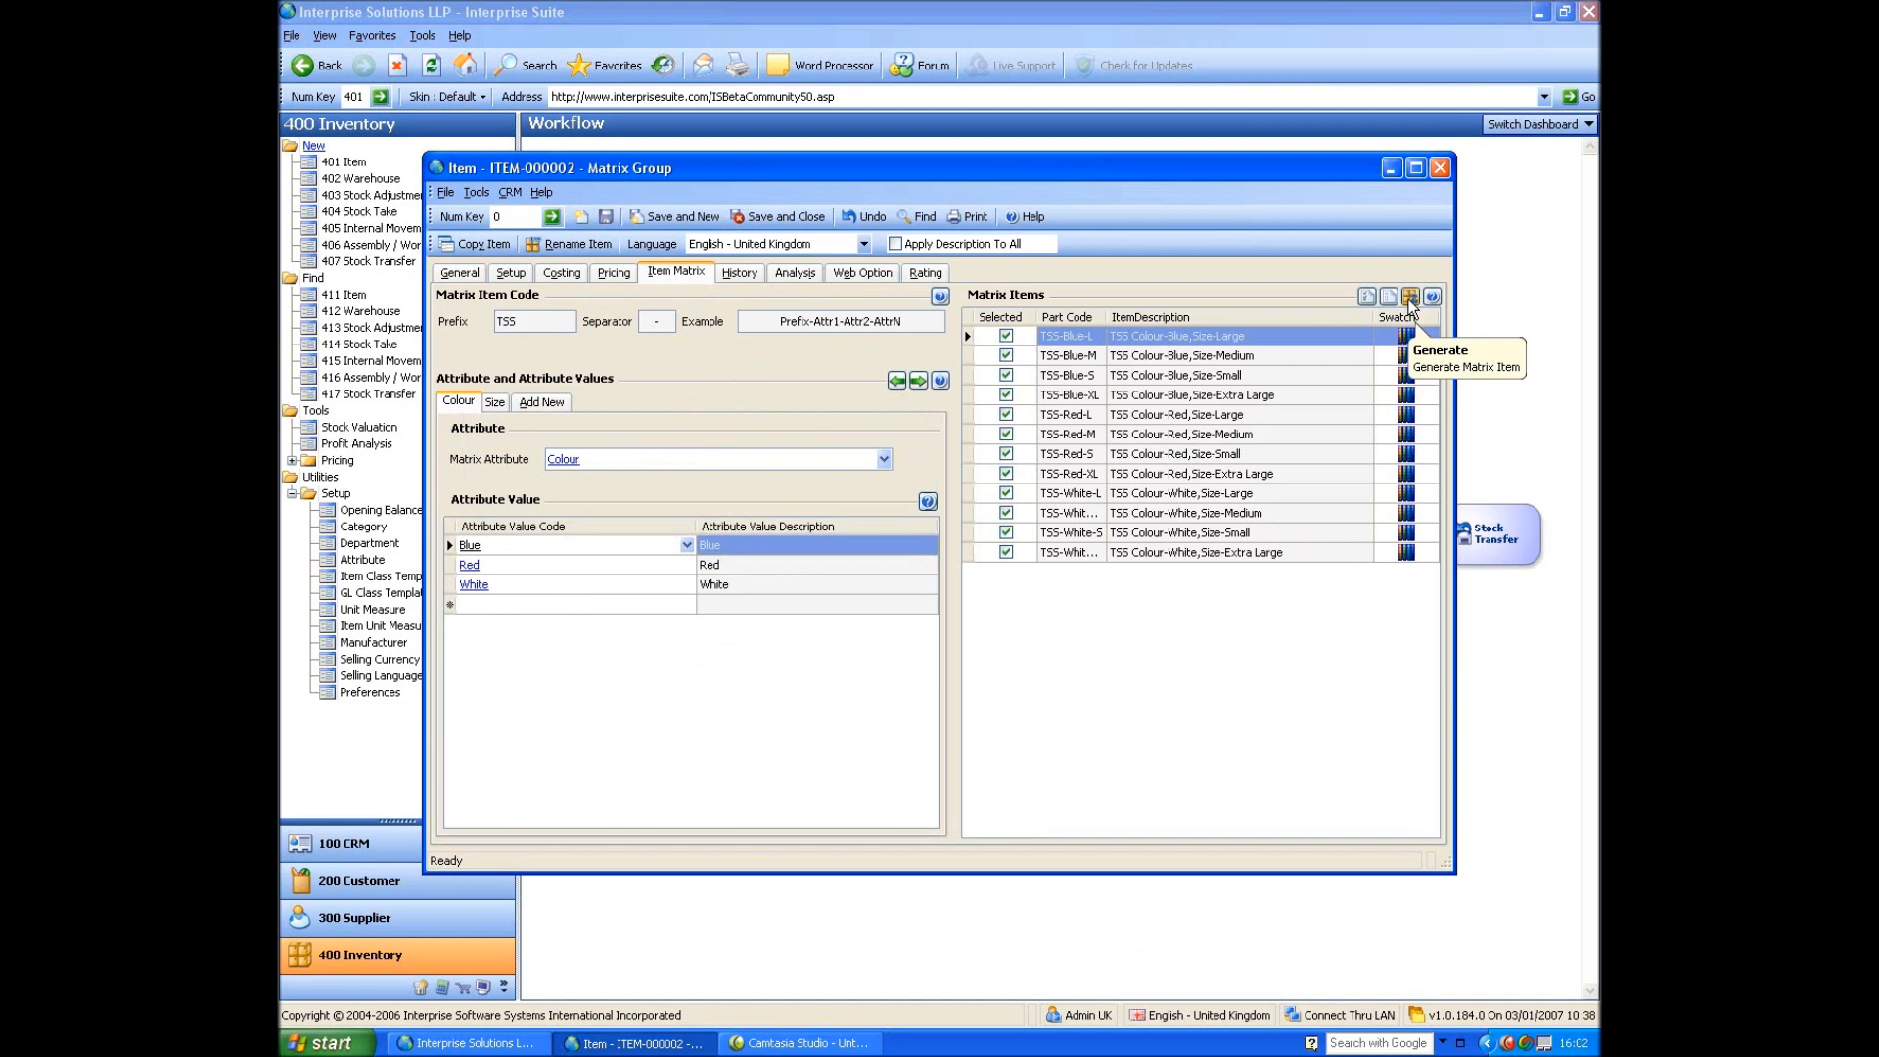
{"action": "left_click", "coordinate": [764, 217]}
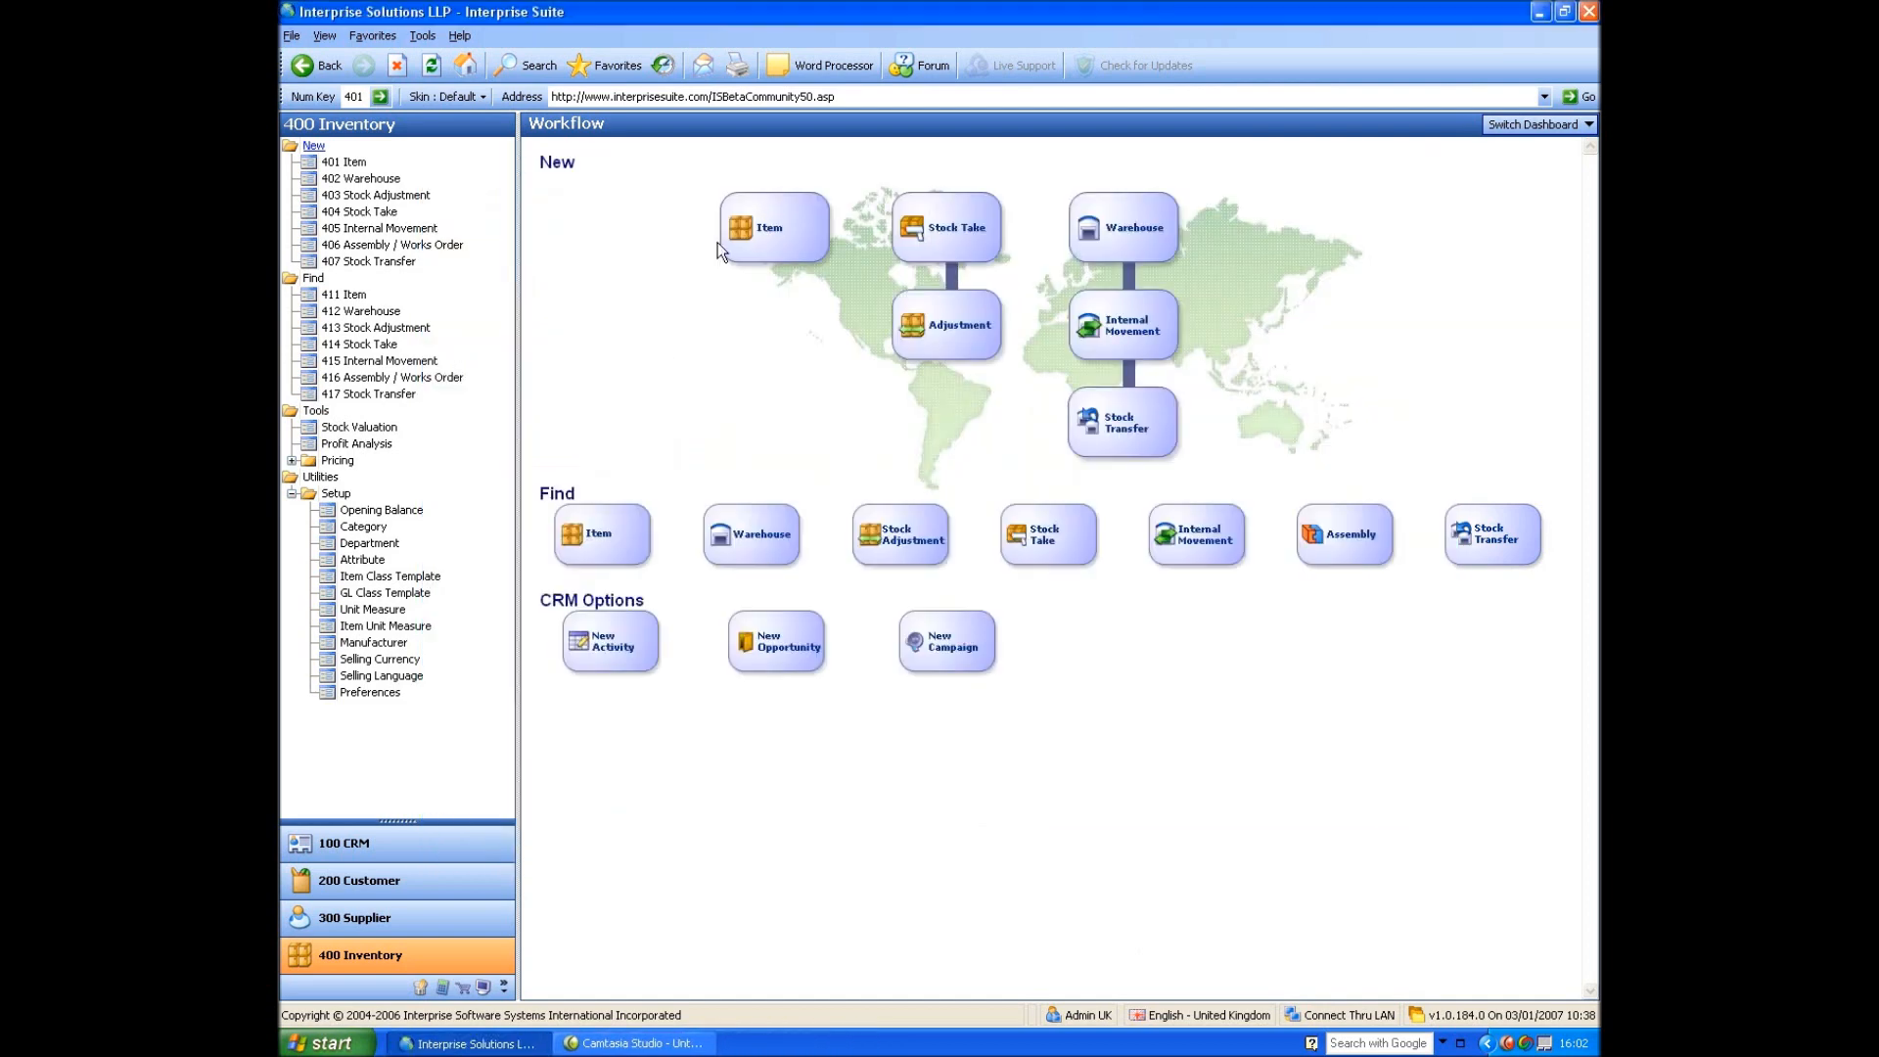
Create a new Kit item with an automatically generated code and the description "Example Kit", and go to its kit details.
{"action": "left_click", "coordinate": [349, 162]}
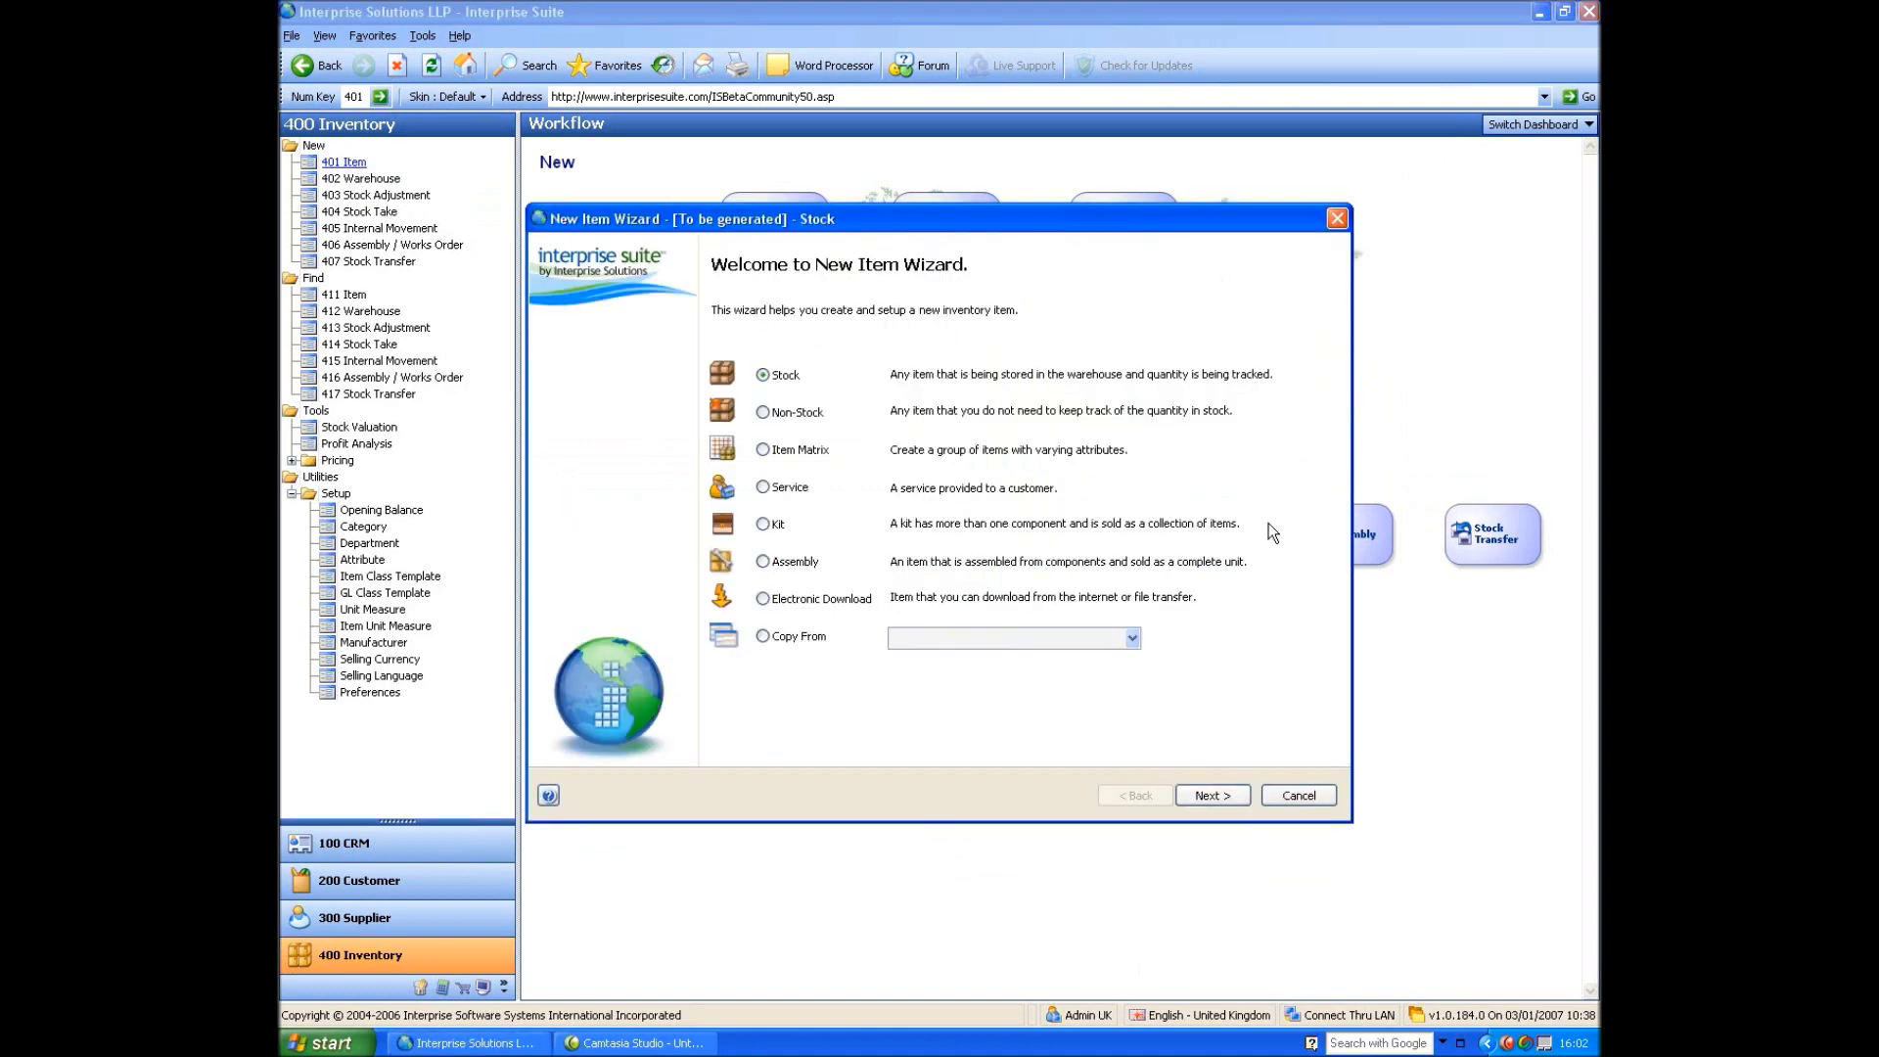
{"action": "left_click", "coordinate": [1217, 792]}
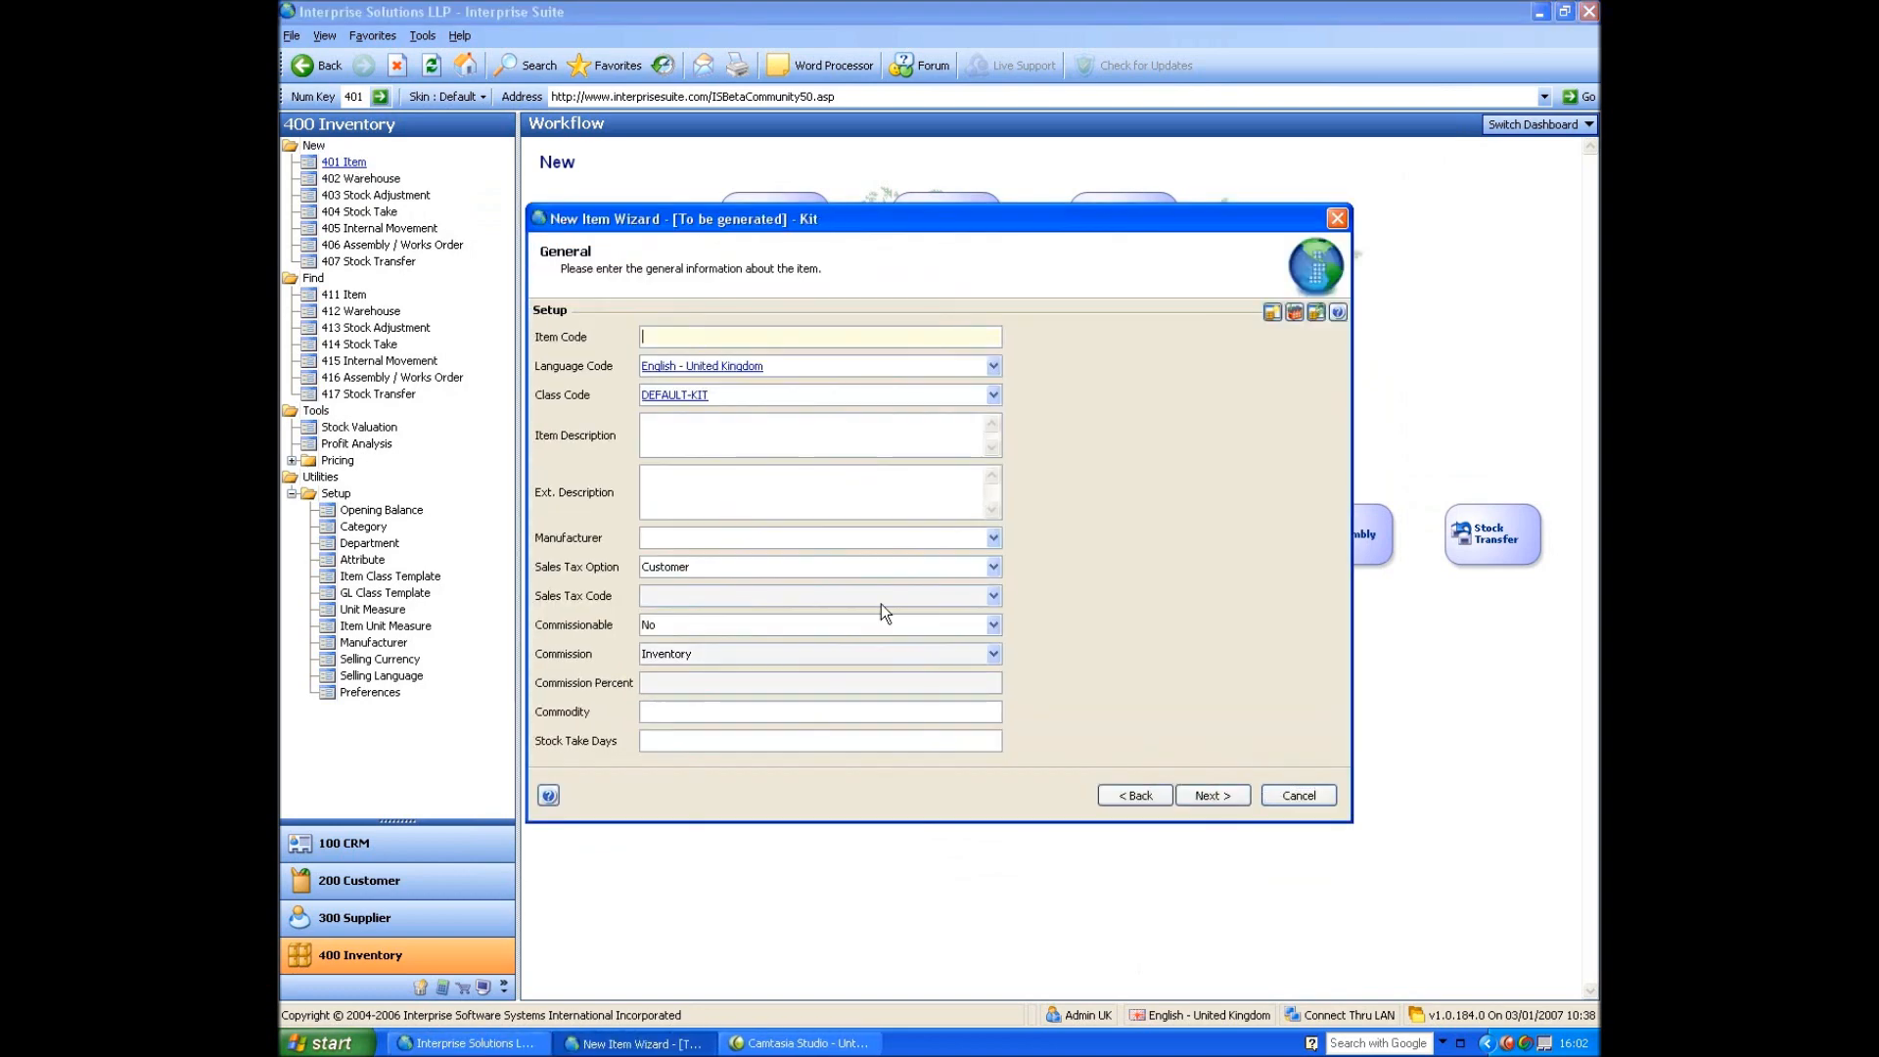
{"action": "key", "text": "Tab"}
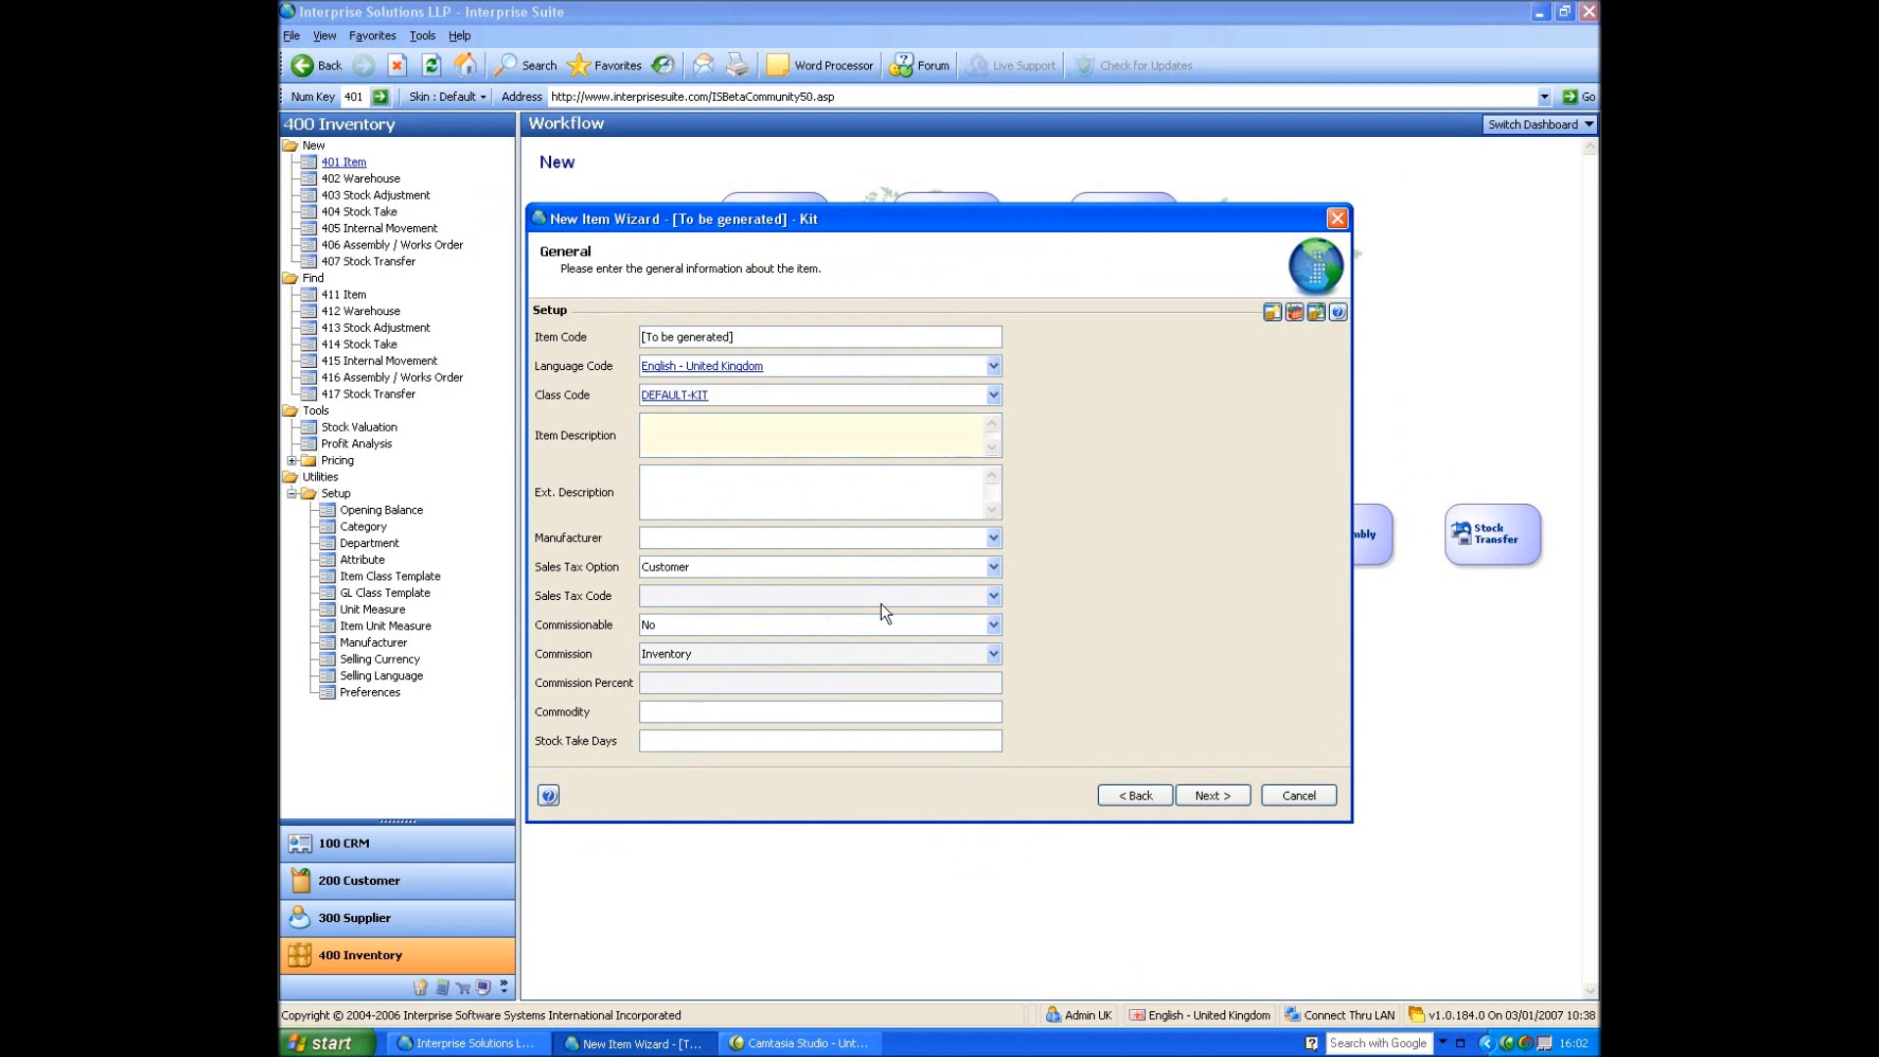
{"action": "type", "text": "Example Kit"}
{"action": "key", "text": "Tab"}
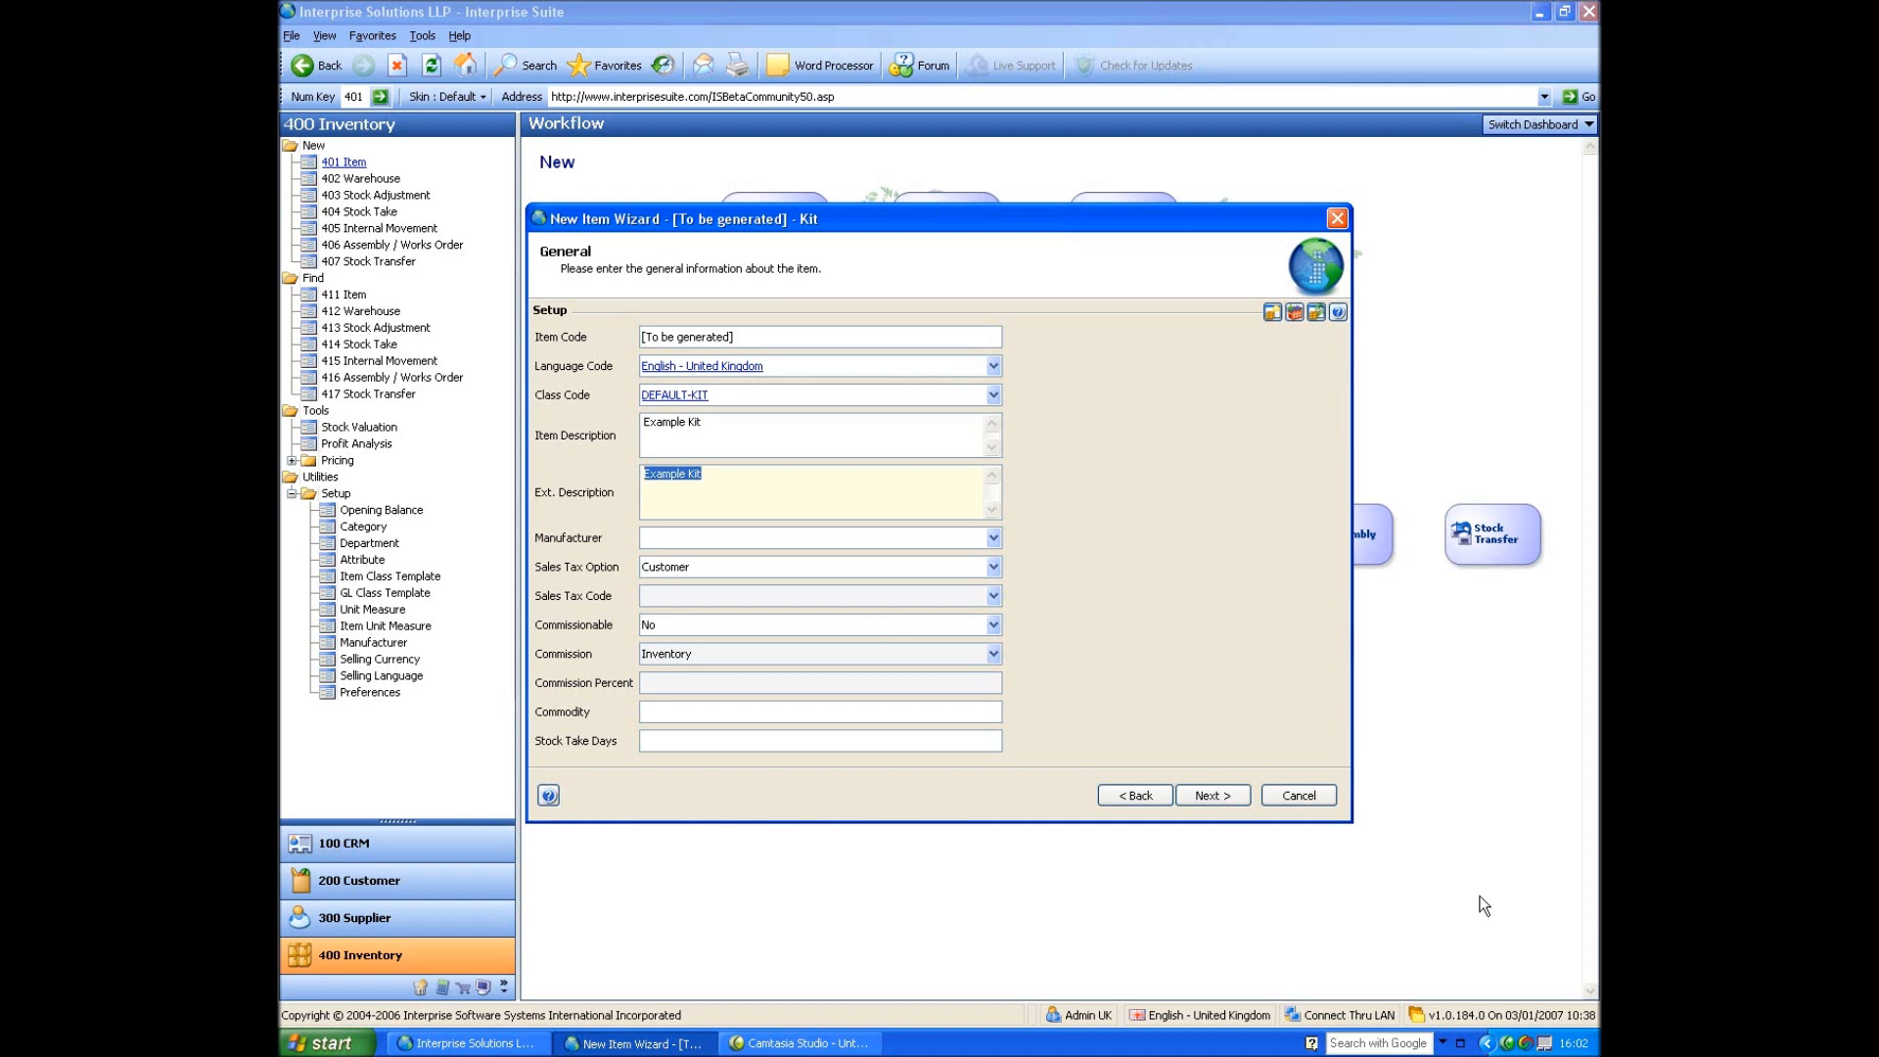
{"action": "left_click", "coordinate": [1235, 794]}
{"action": "left_click", "coordinate": [1233, 796]}
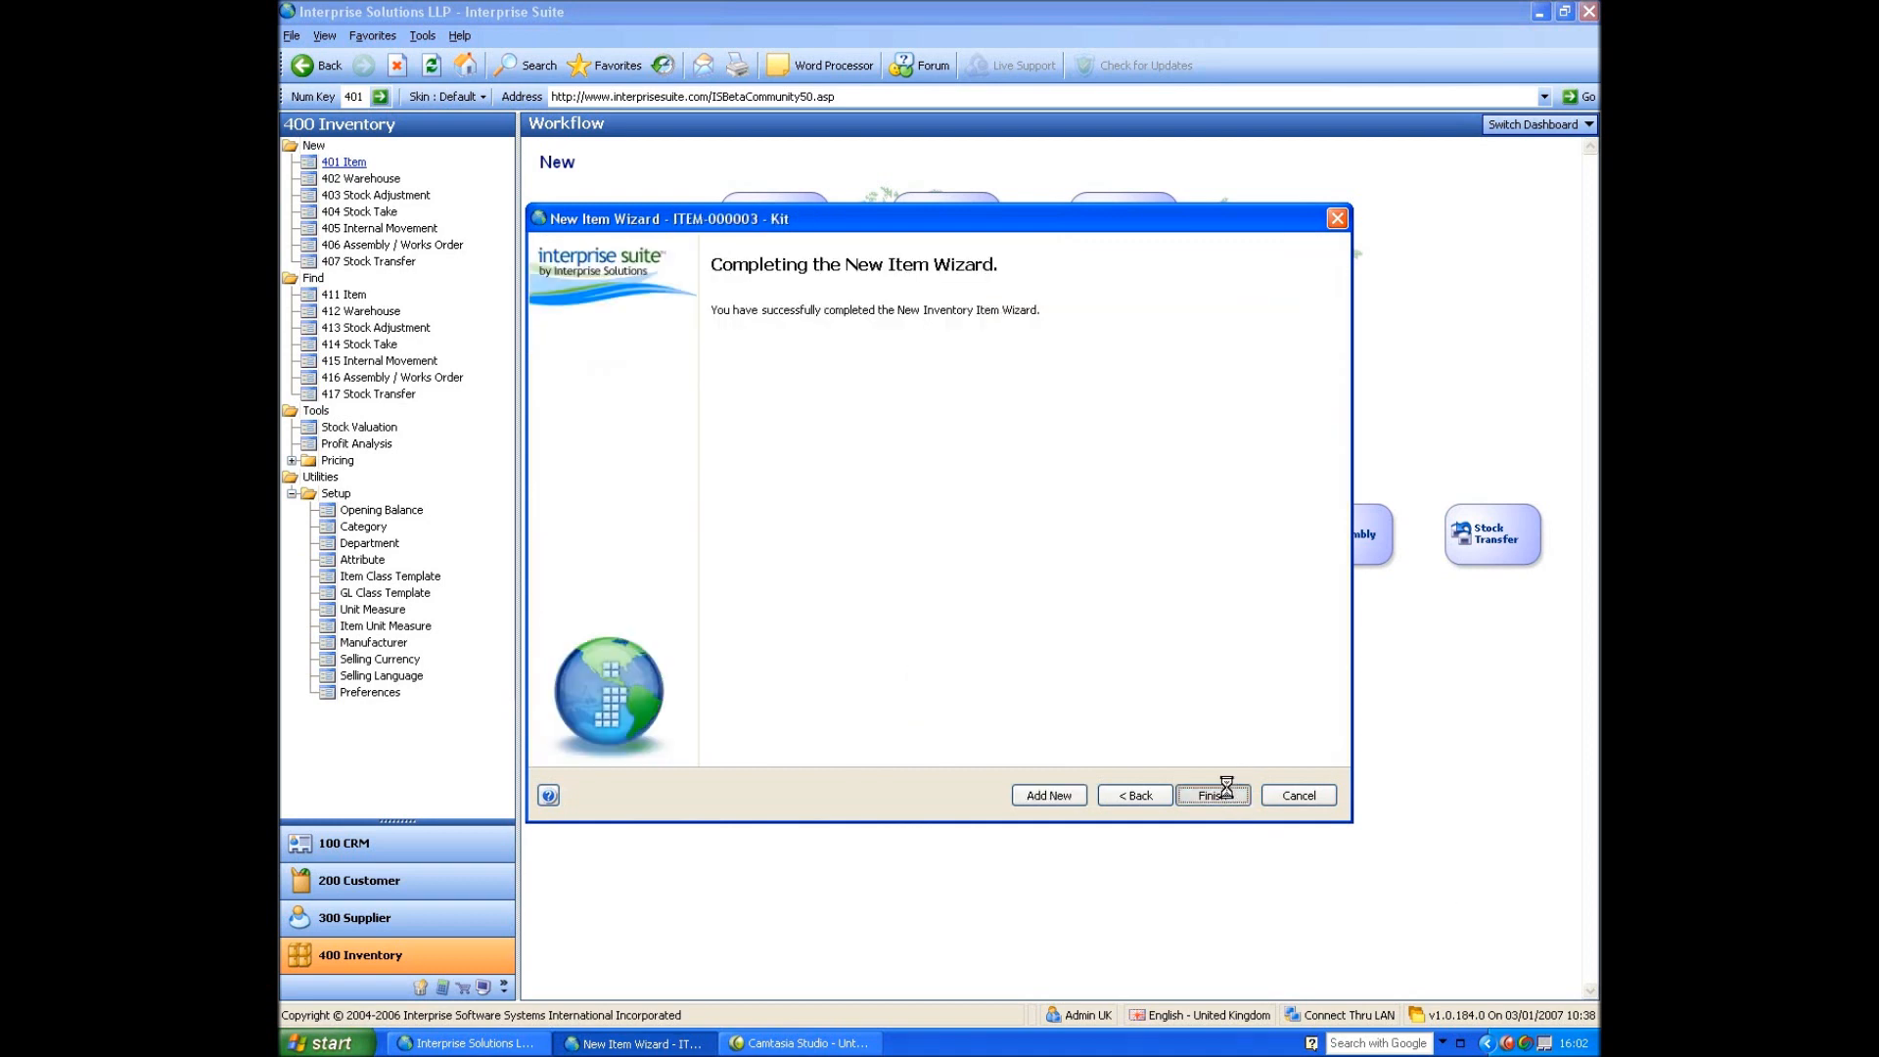
{"action": "left_click", "coordinate": [1226, 793]}
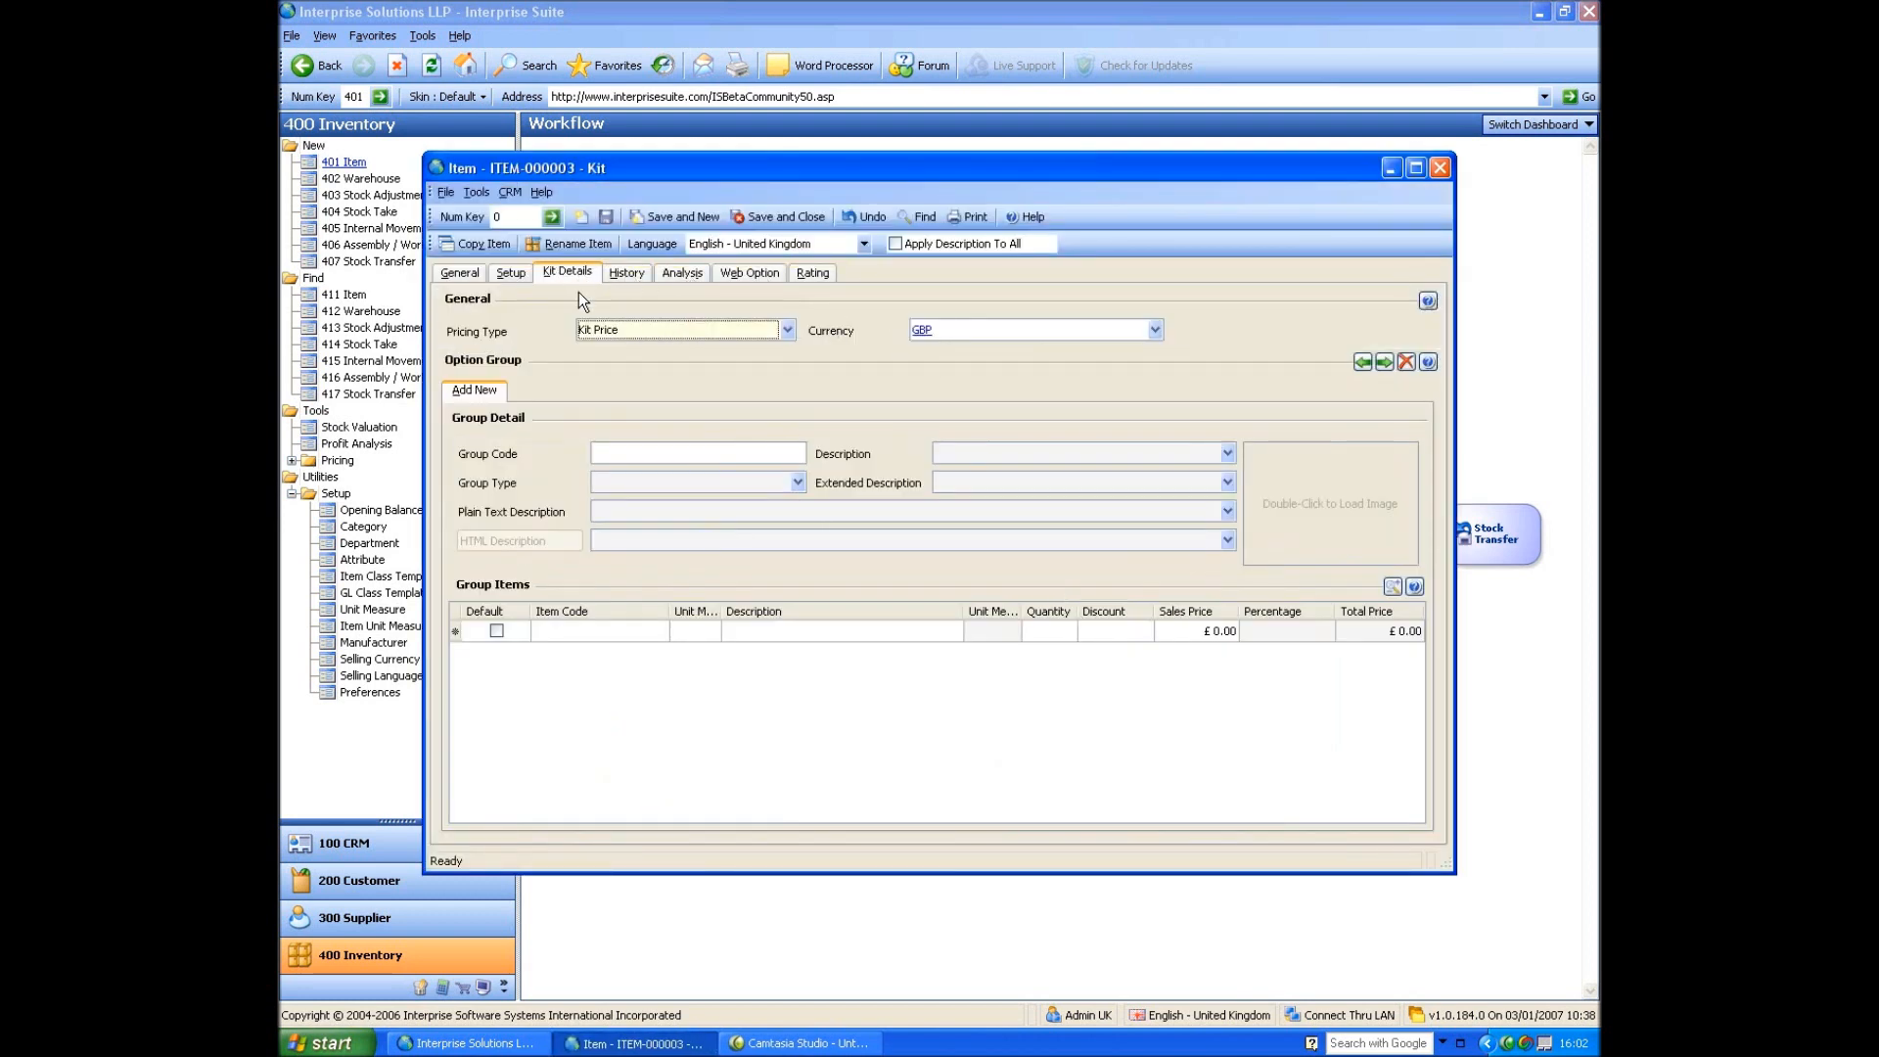
Keep the pricing type as Kit Price and add a "Motherboard" option group with the description "What Motherboard ?".
{"action": "left_click", "coordinate": [636, 331]}
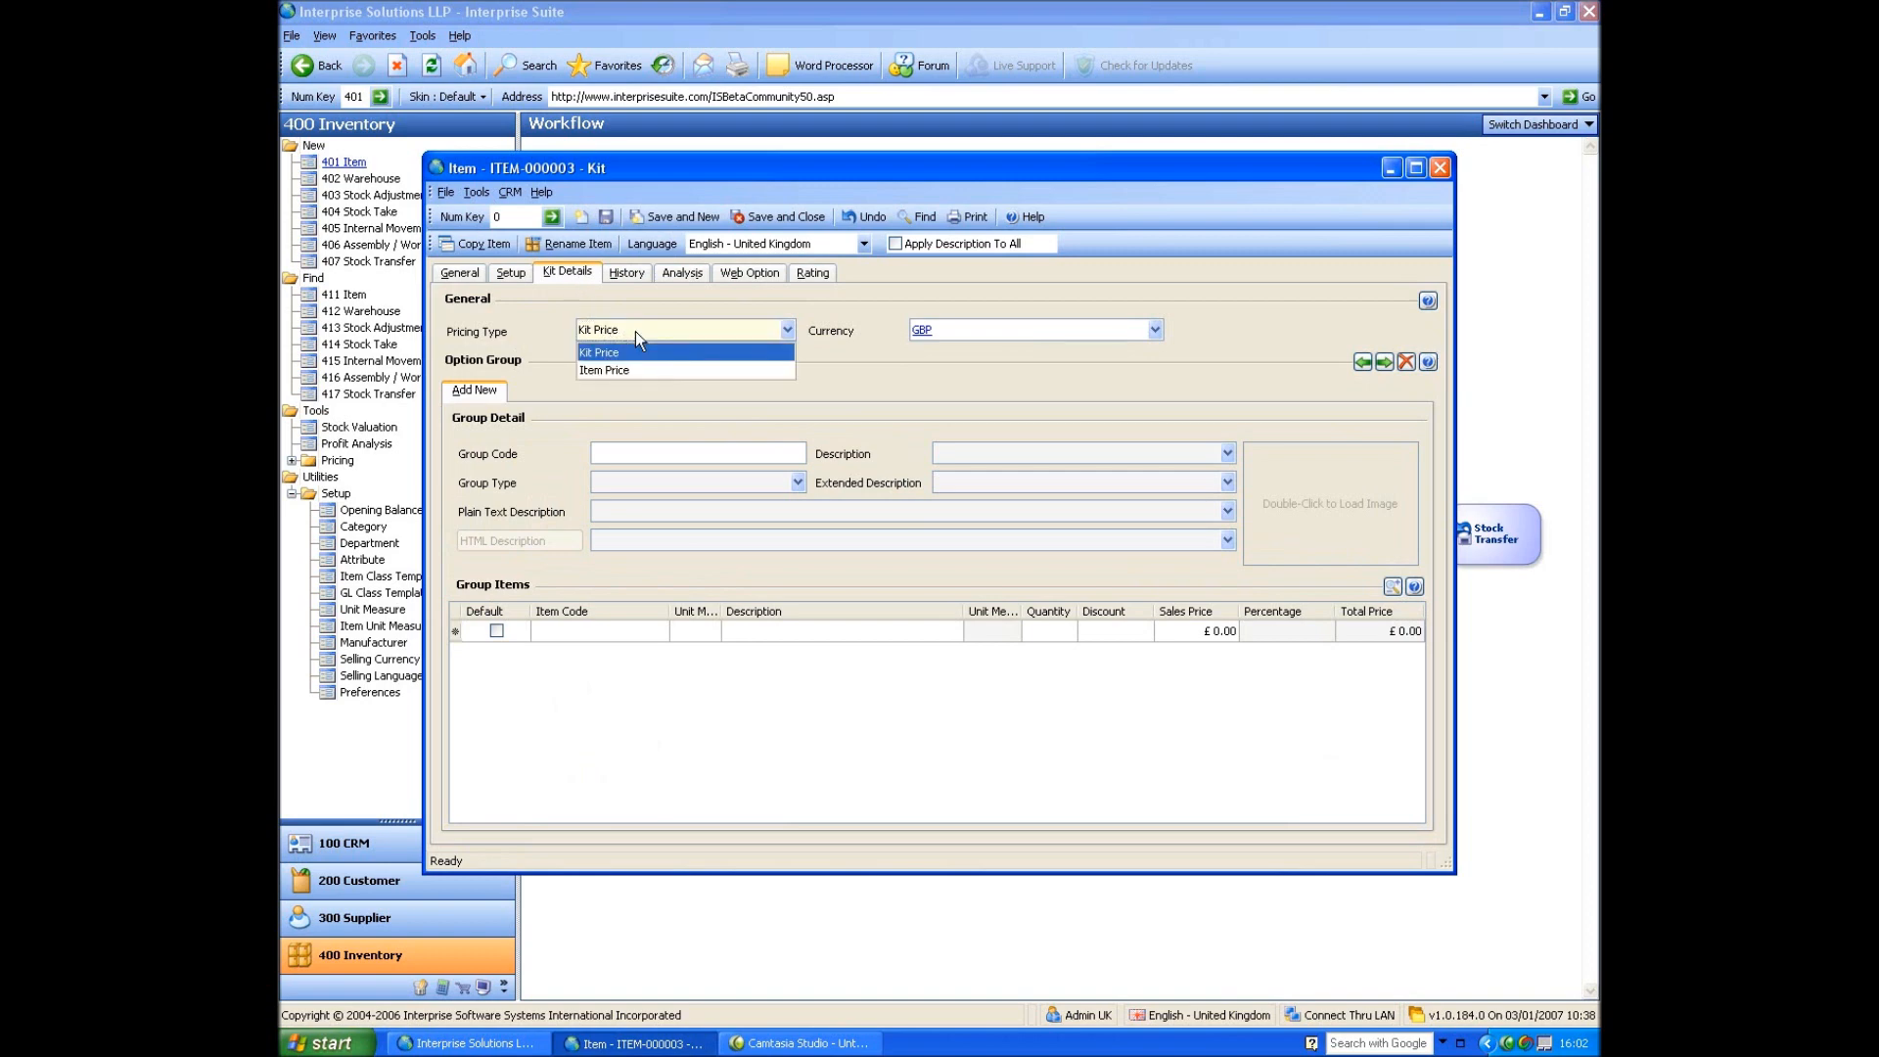
{"action": "left_click", "coordinate": [543, 319]}
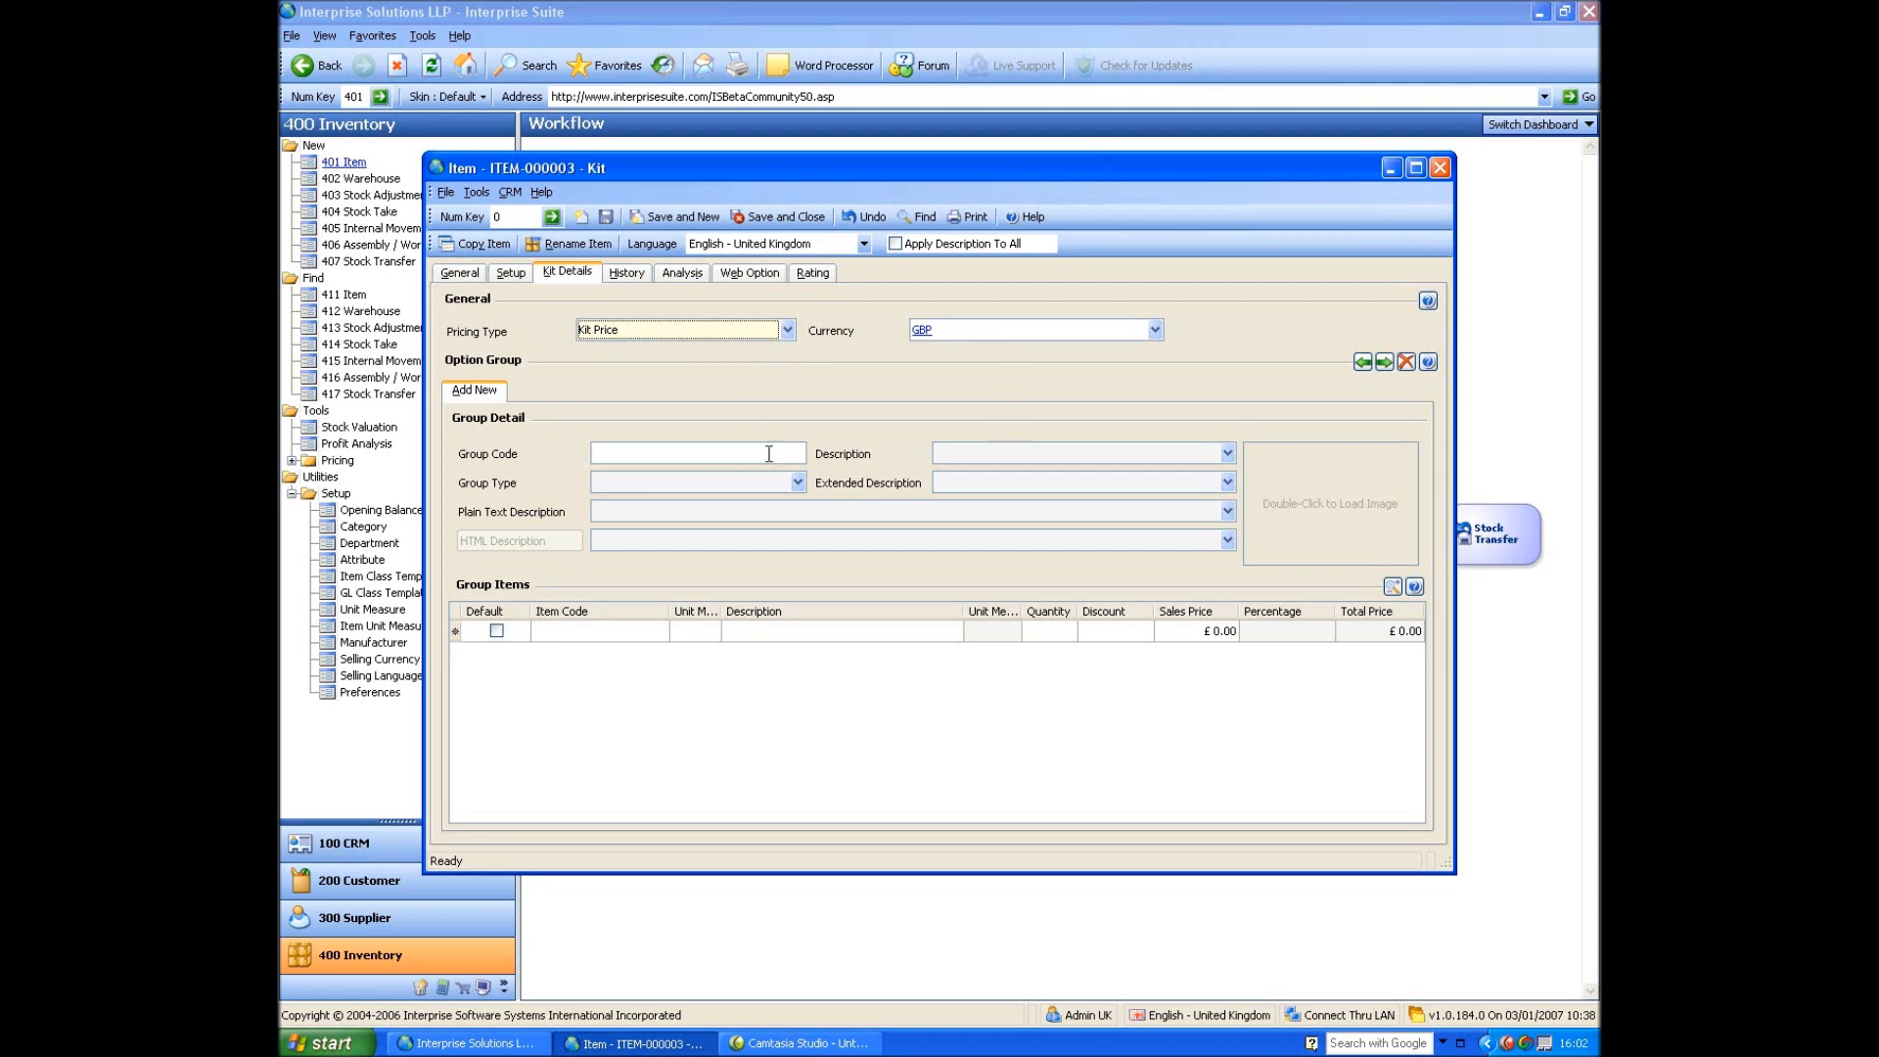
{"action": "left_click", "coordinate": [710, 453]}
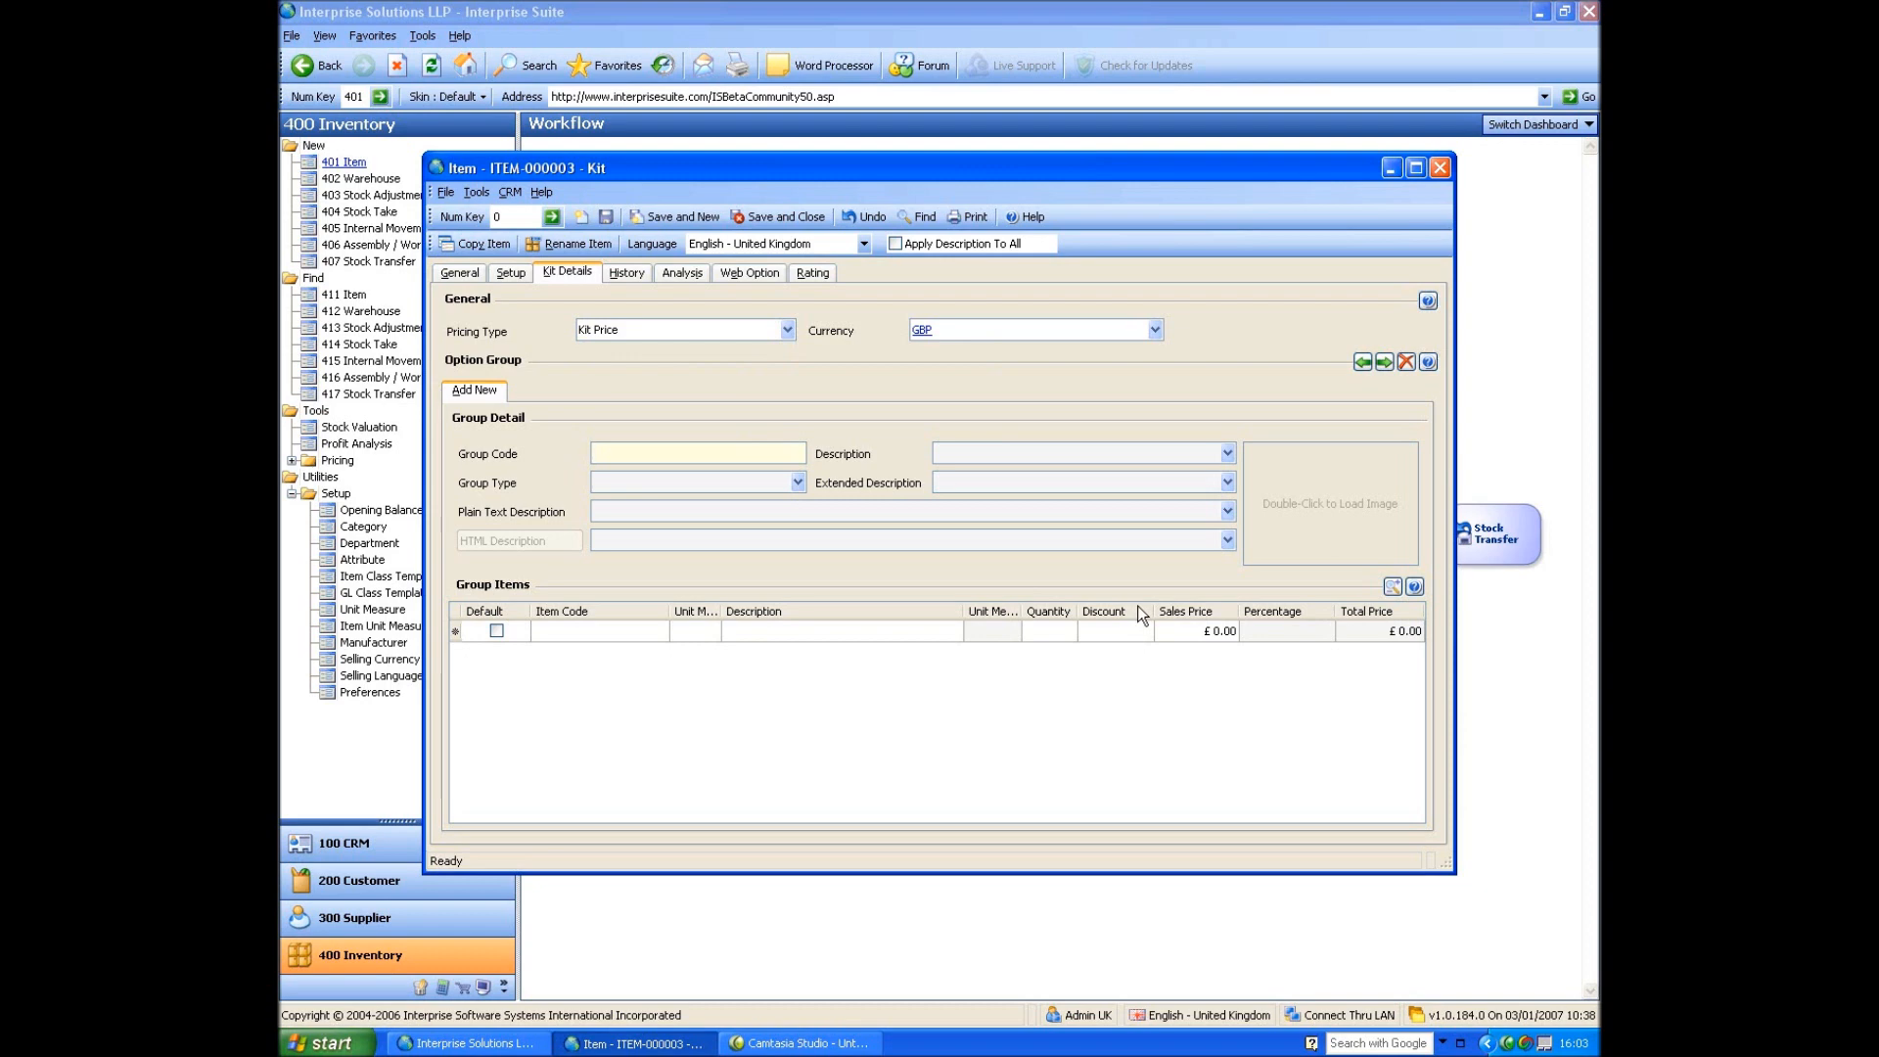
{"action": "type", "text": "Motherboard"}
{"action": "key", "text": "Tab"}
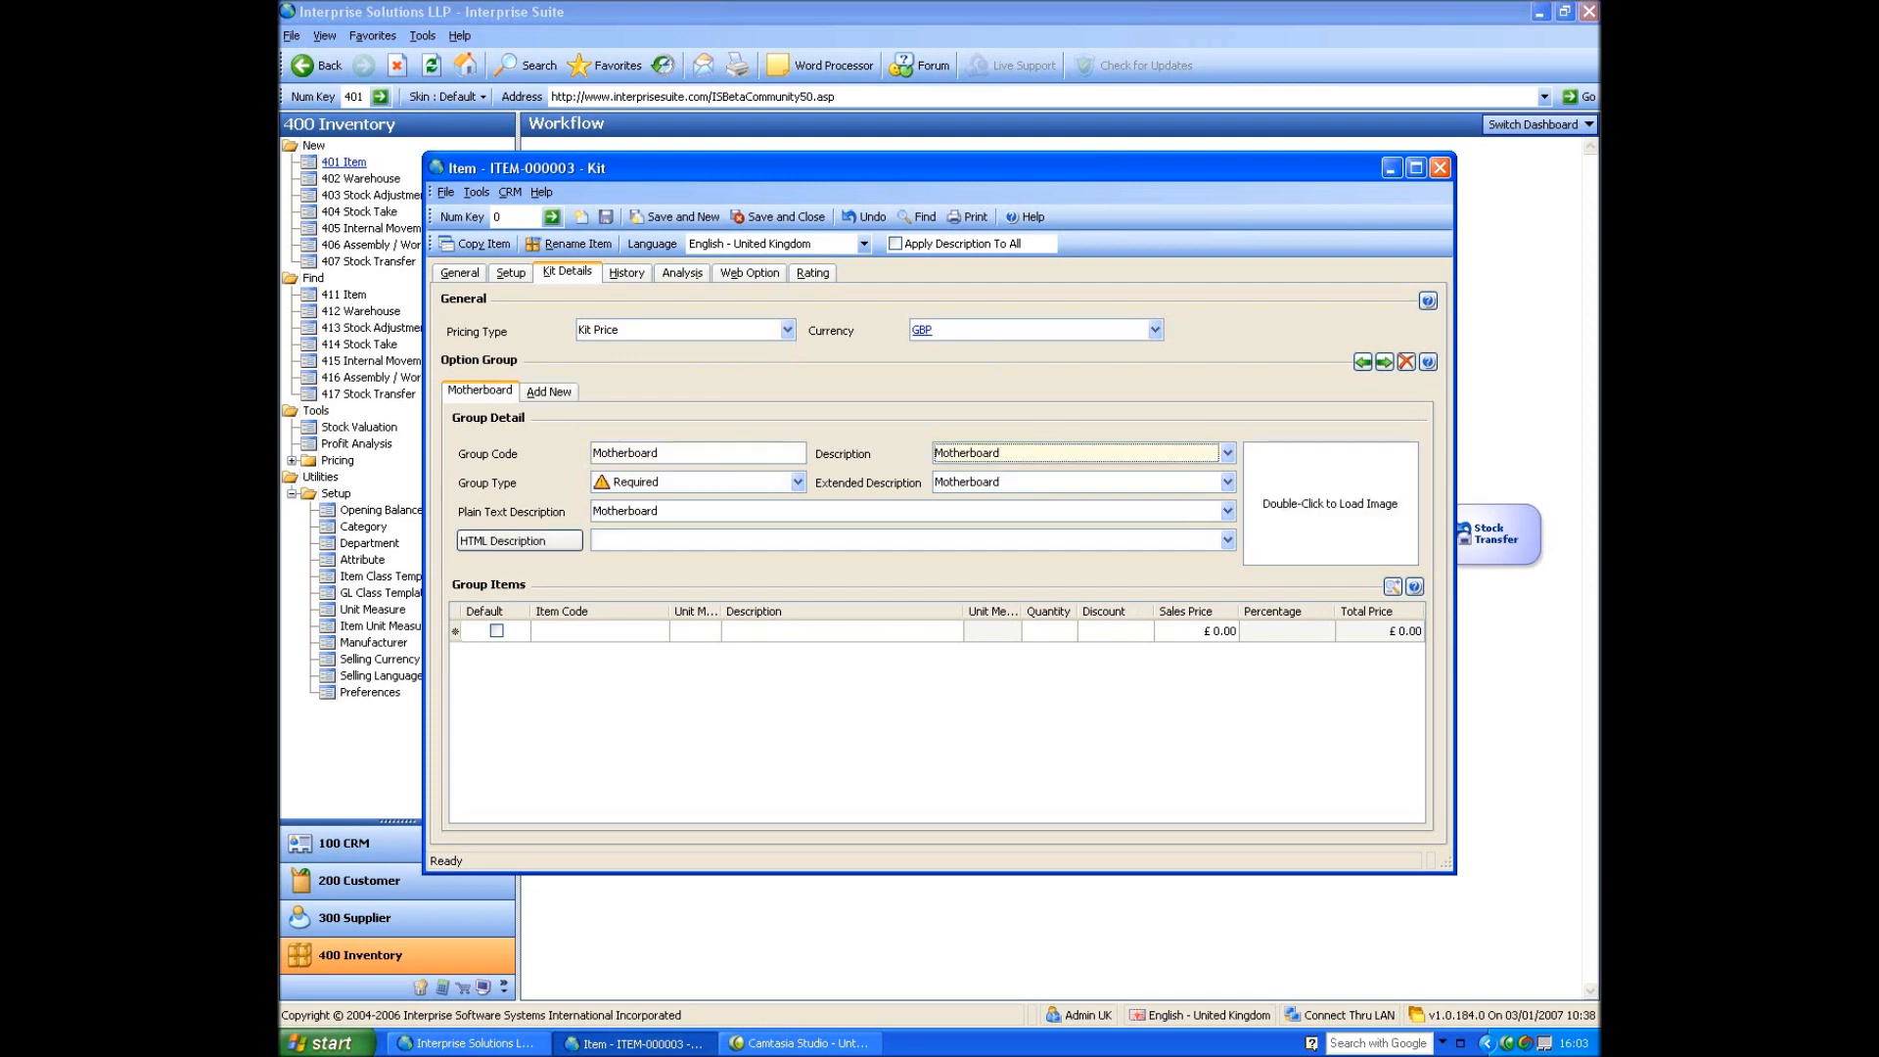
{"action": "key", "text": "alt+Down"}
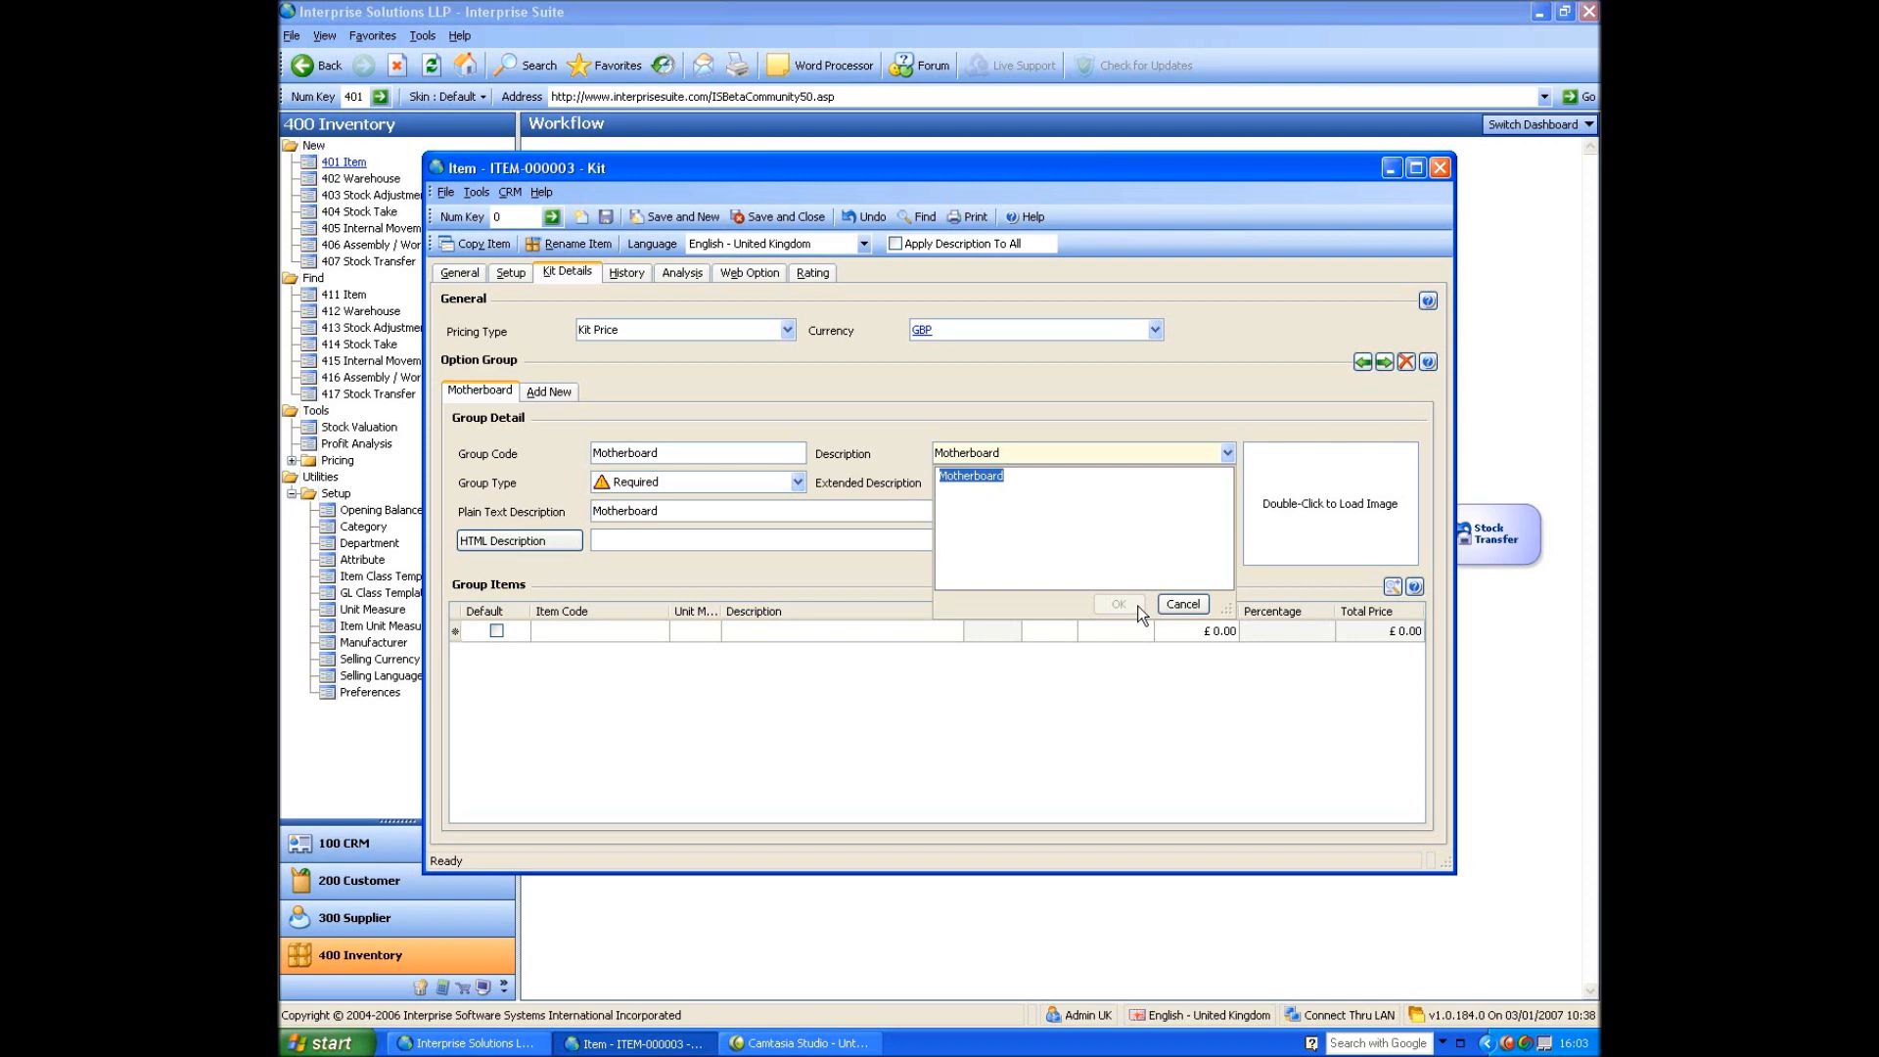
{"action": "type", "text": "What Motherboard ?"}
{"action": "left_click", "coordinate": [1118, 604]}
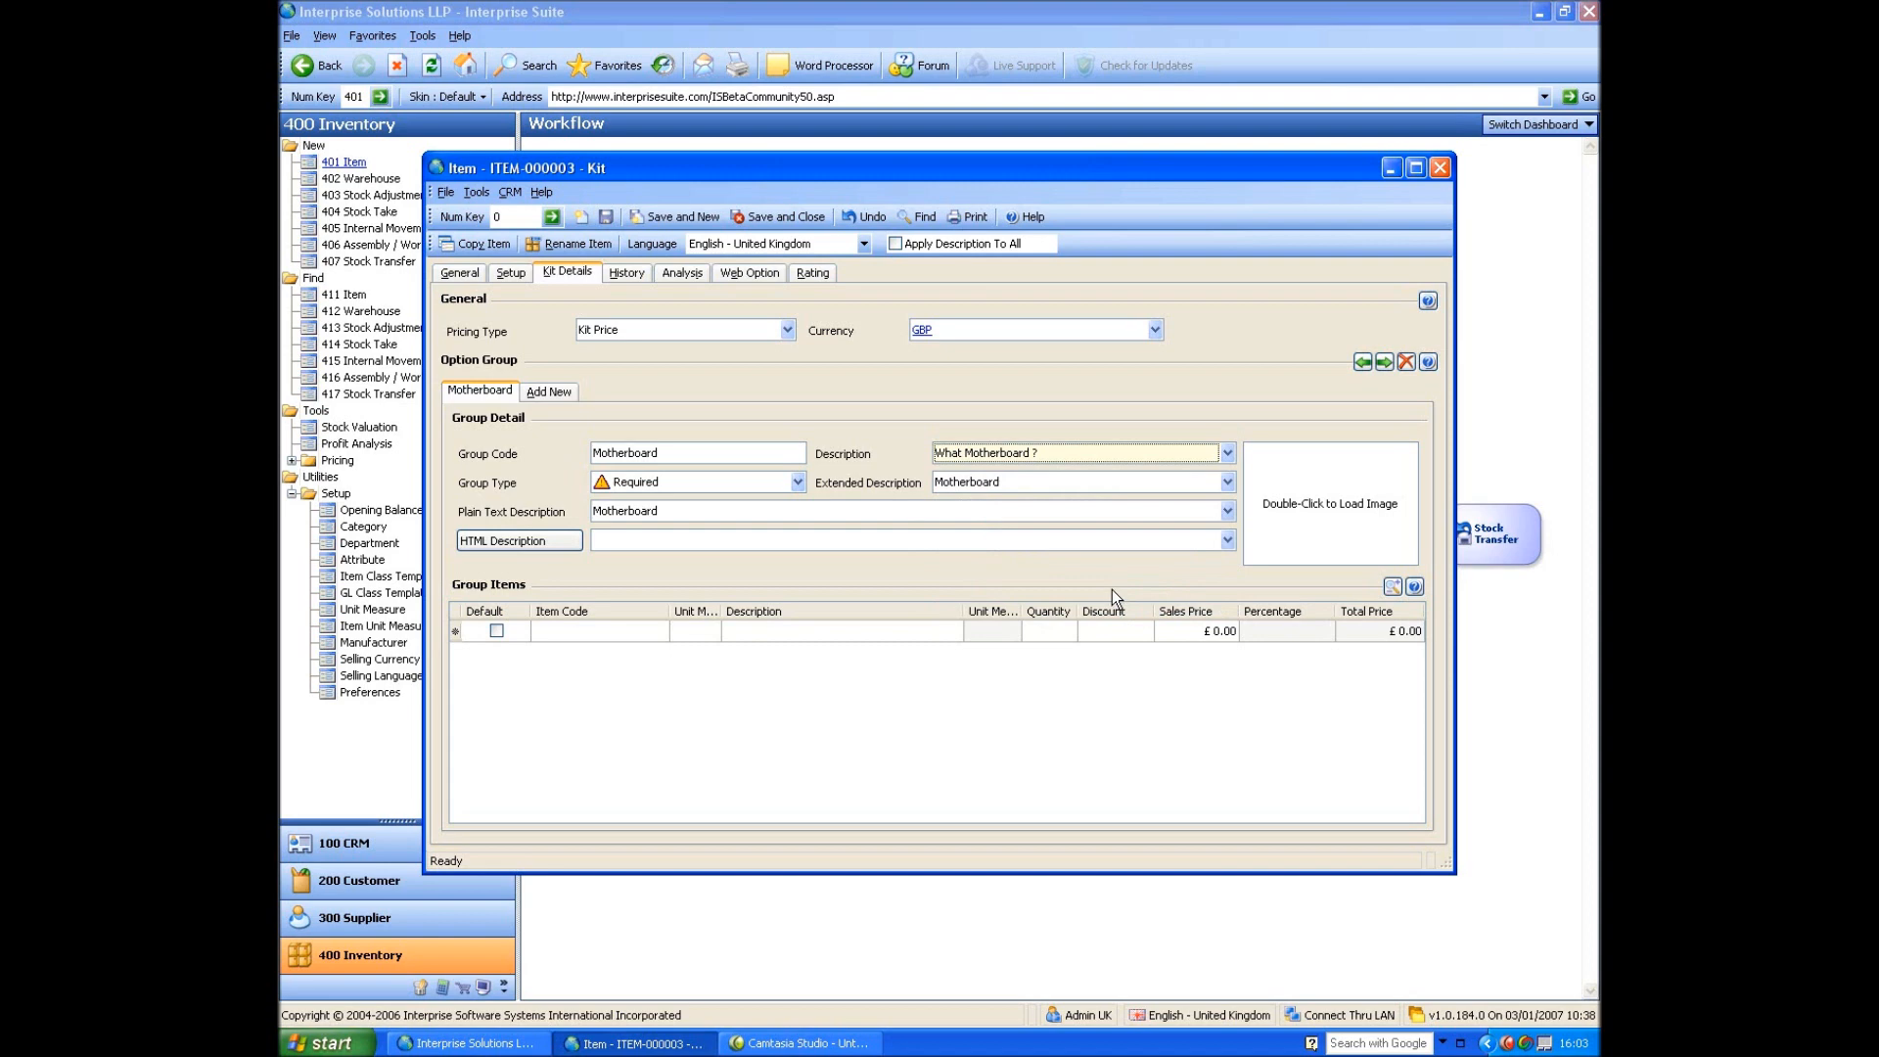
Load the "opportunity" image for the Motherboard group and keep its group type as Required.
{"action": "double_click", "coordinate": [1303, 512]}
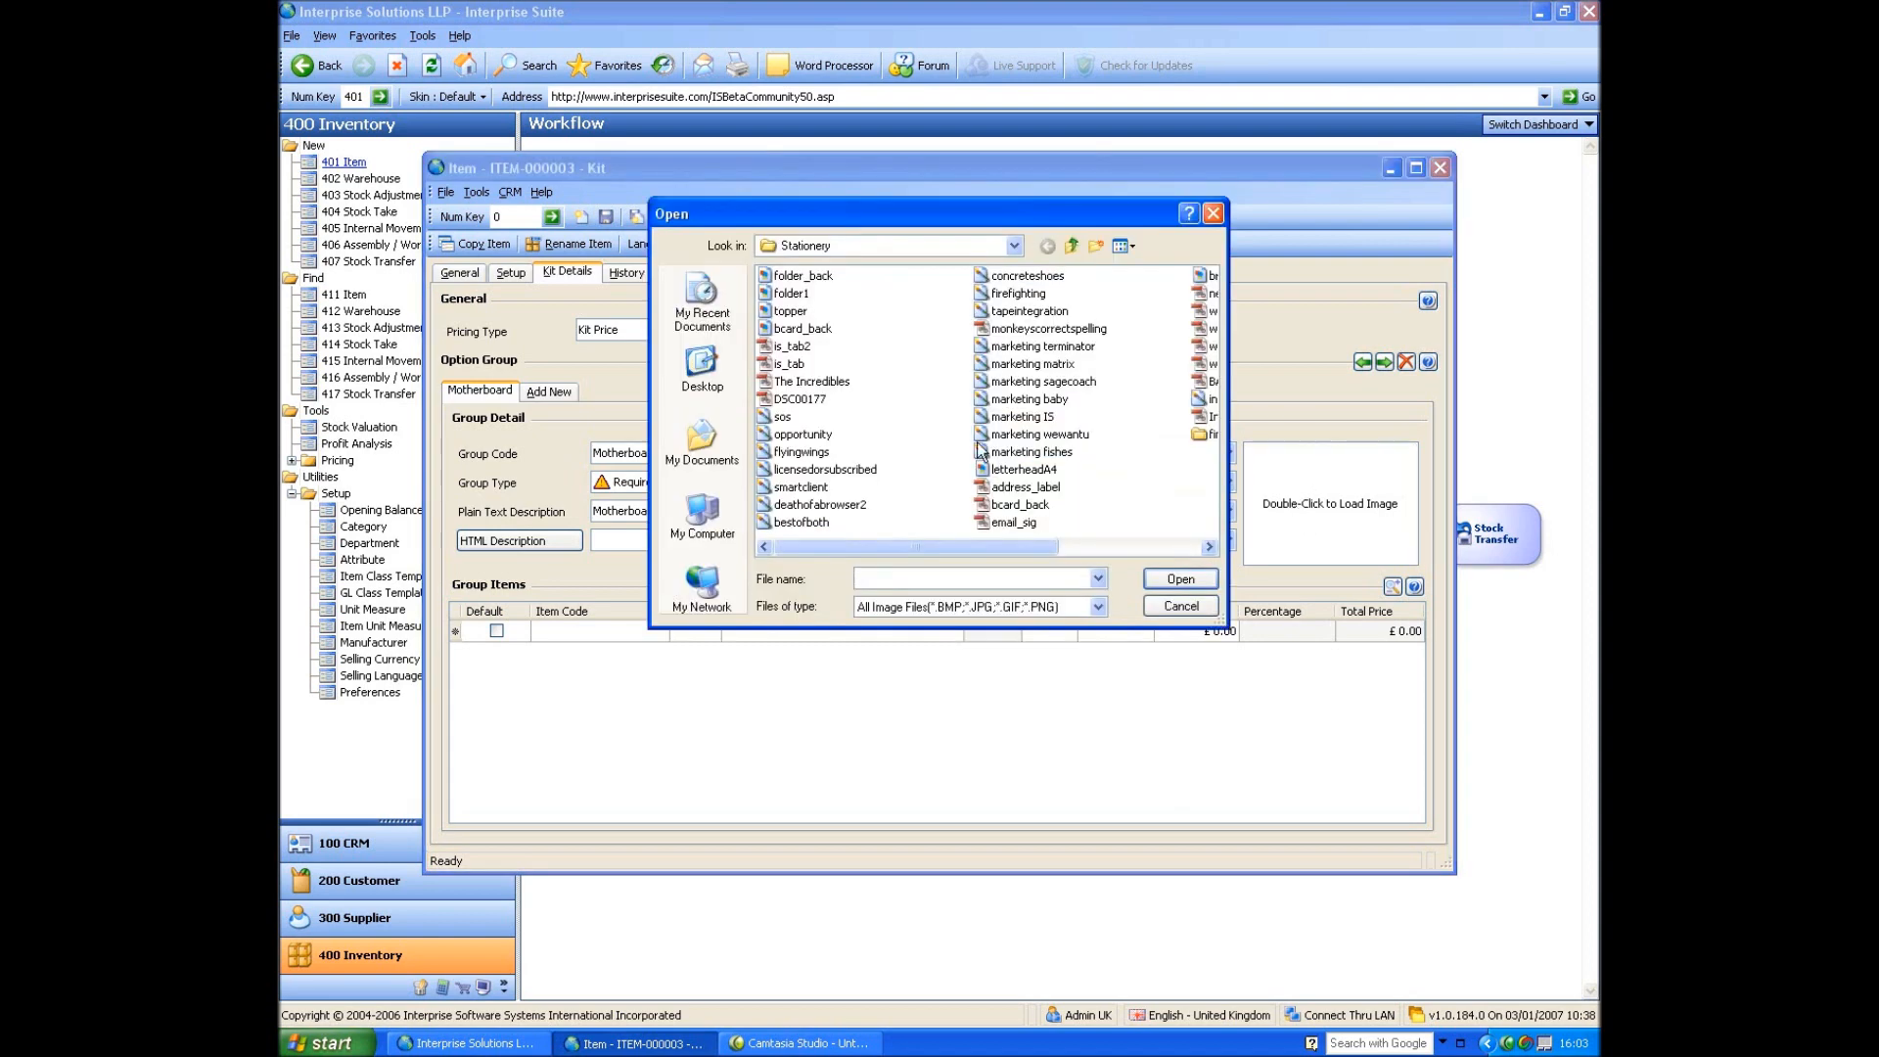
{"action": "left_click", "coordinate": [802, 434]}
{"action": "left_click", "coordinate": [1180, 579]}
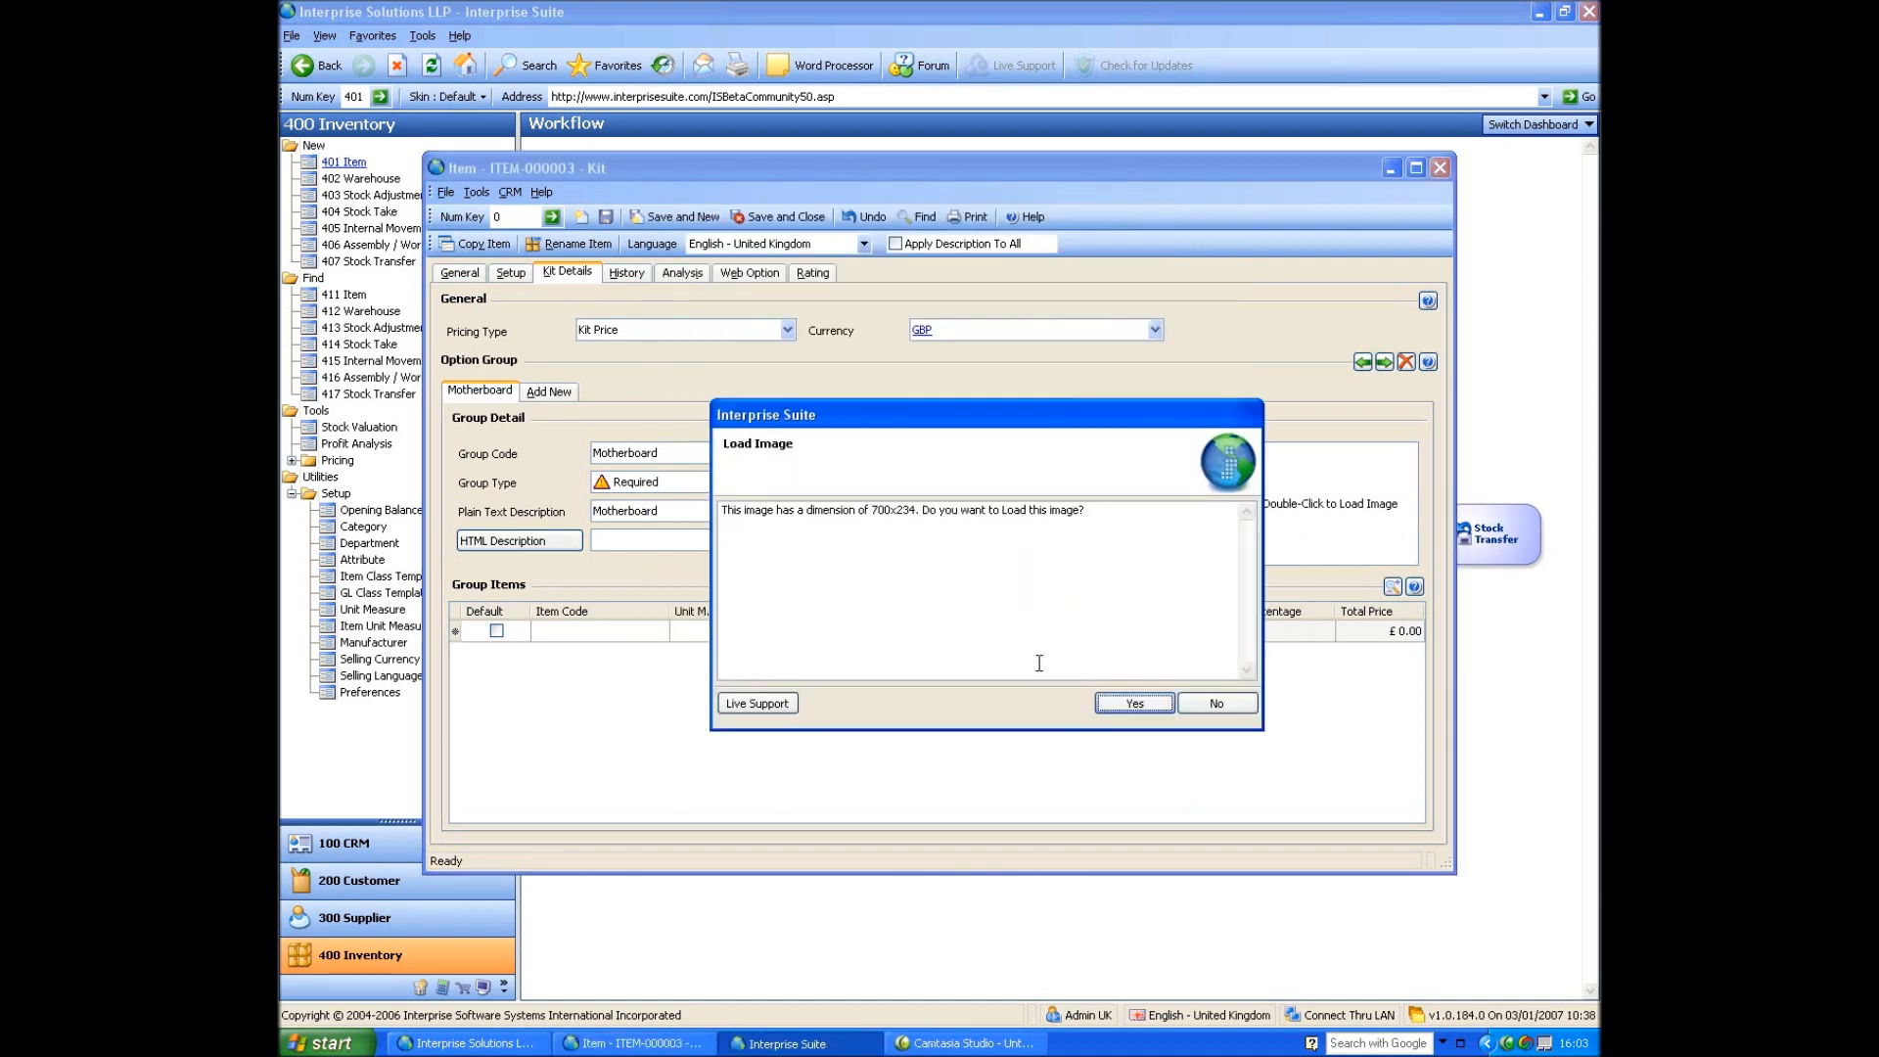
{"action": "left_click", "coordinate": [1132, 707]}
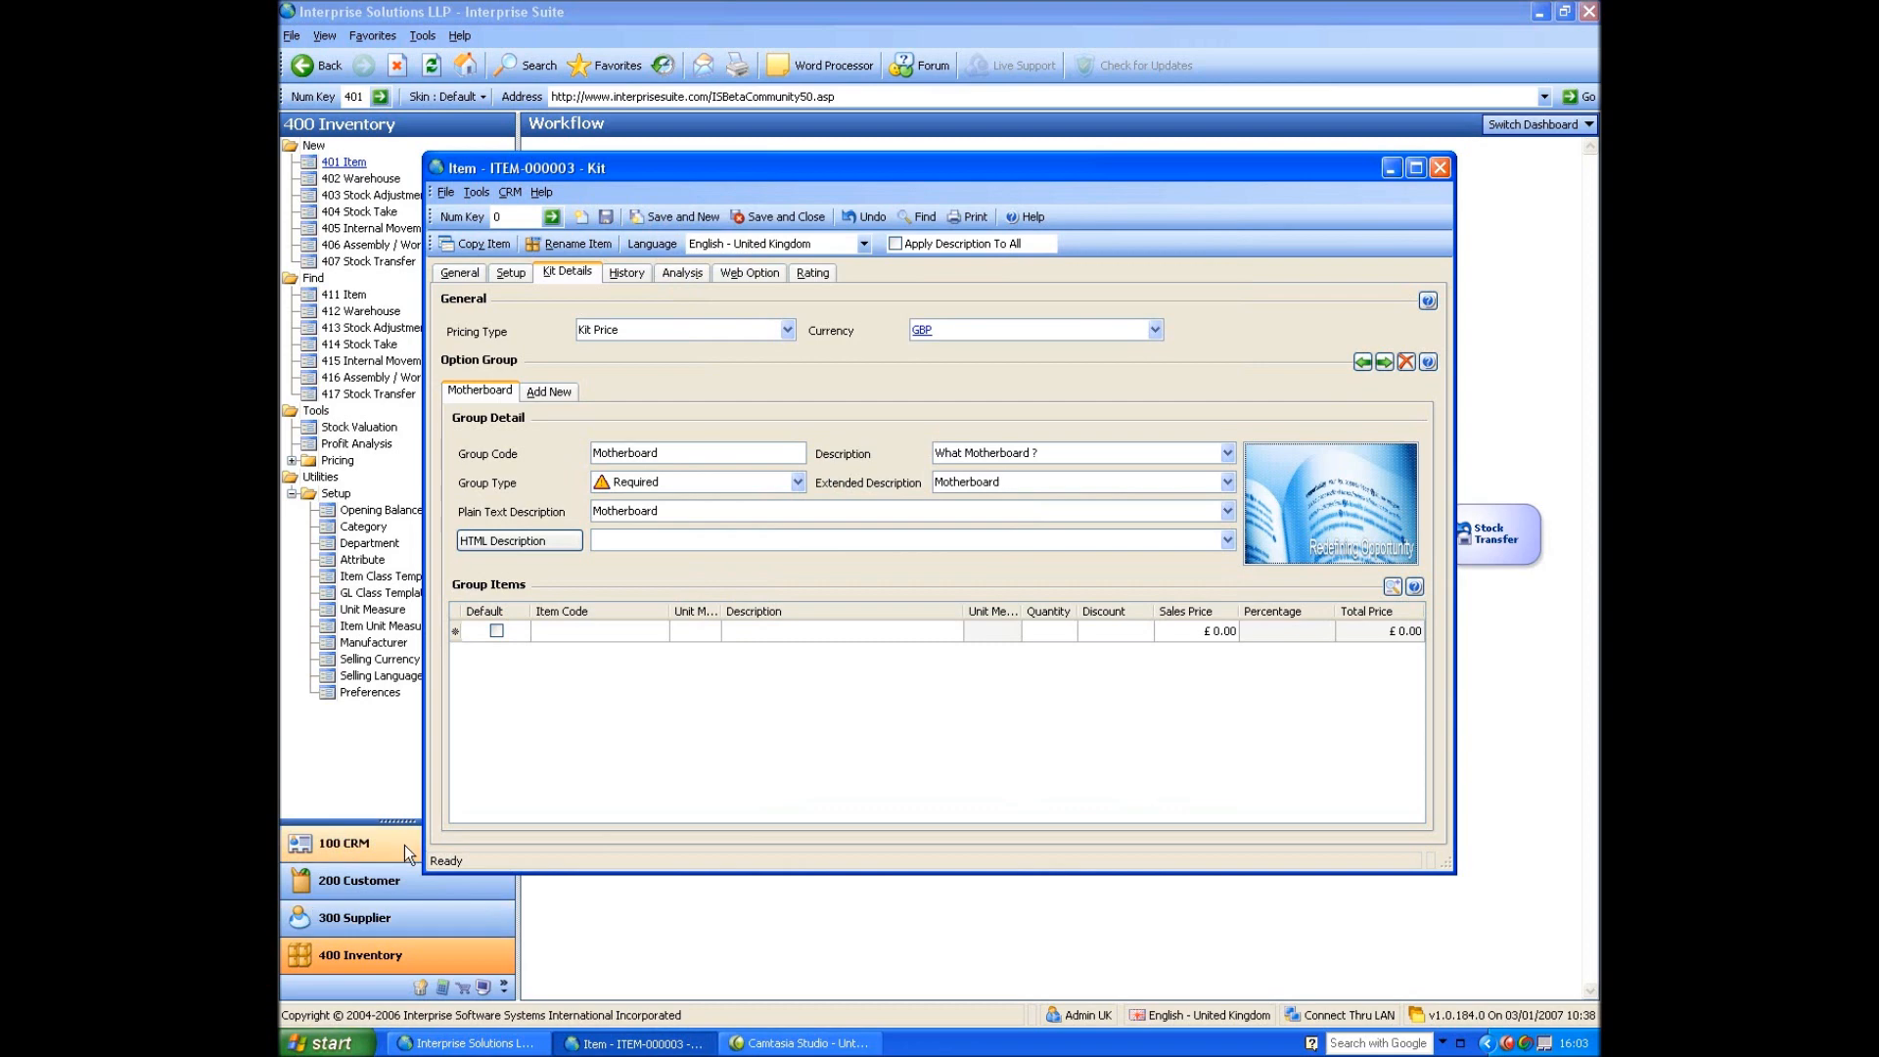
{"action": "left_click", "coordinate": [690, 483]}
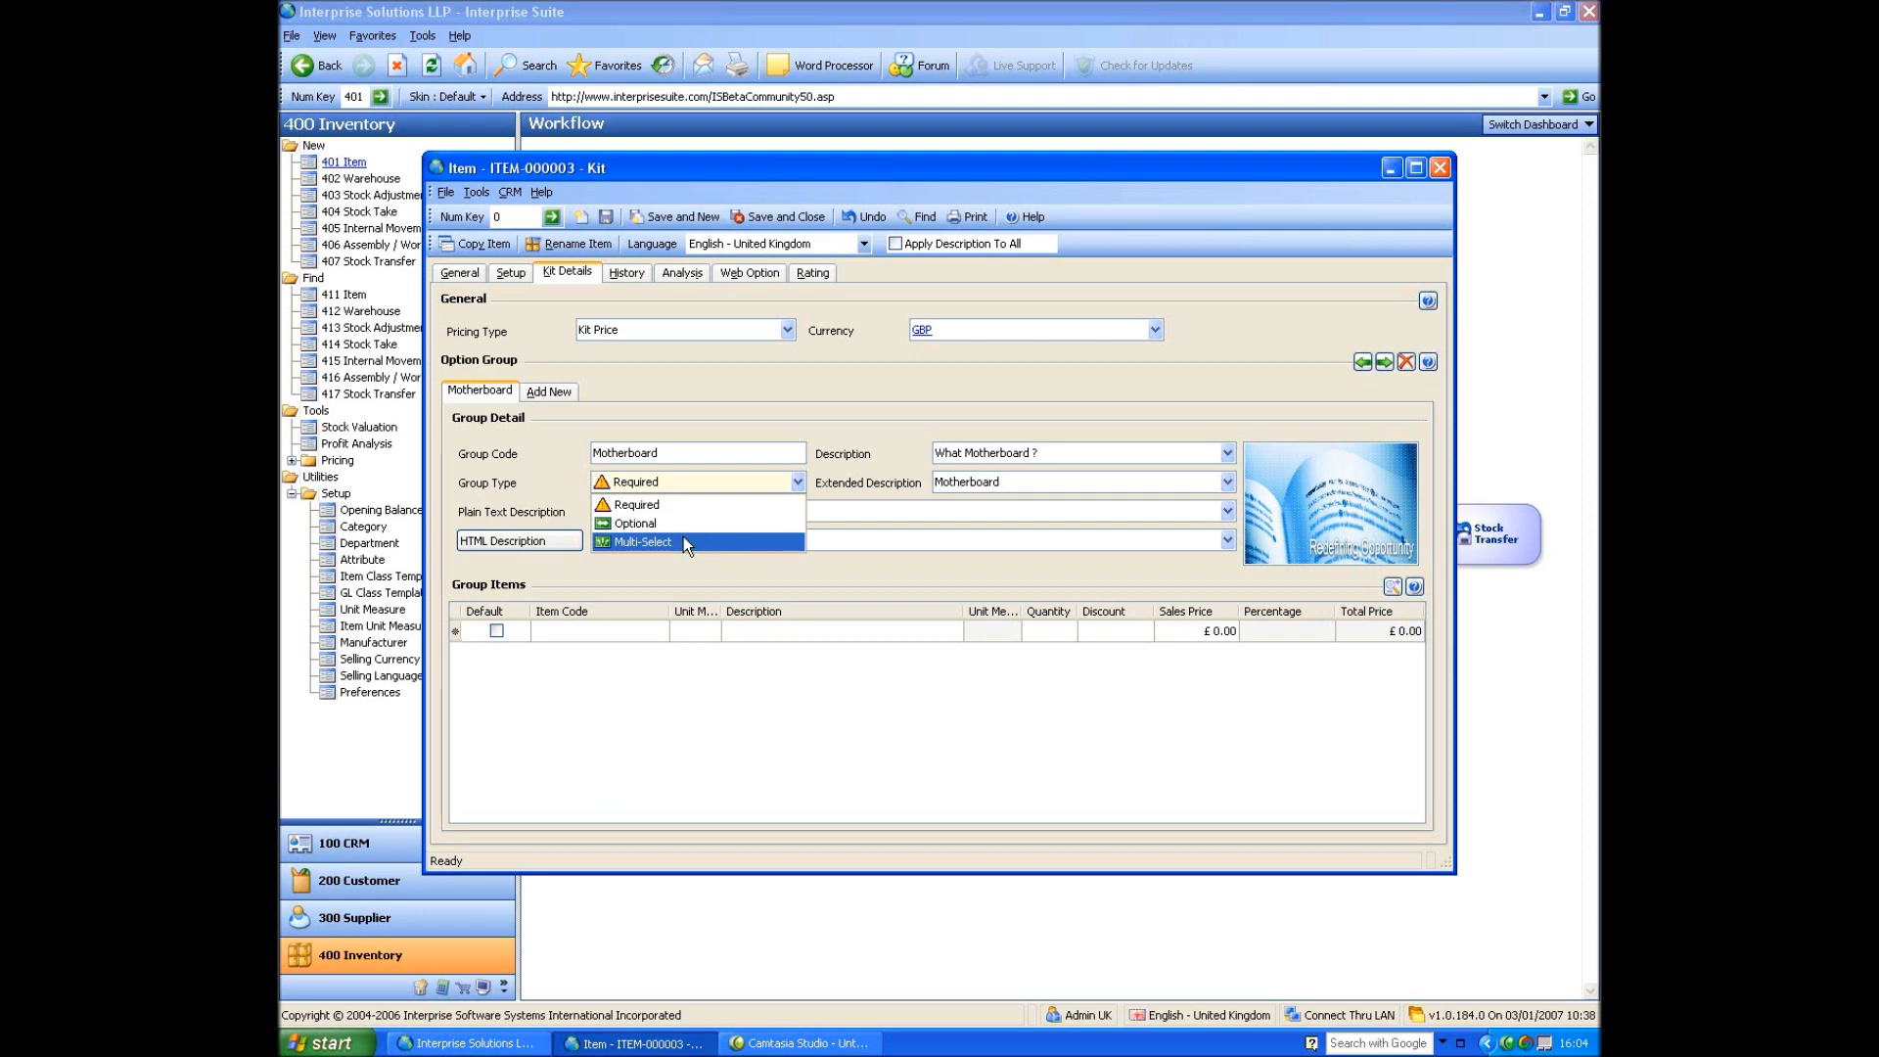
{"action": "left_click", "coordinate": [672, 505]}
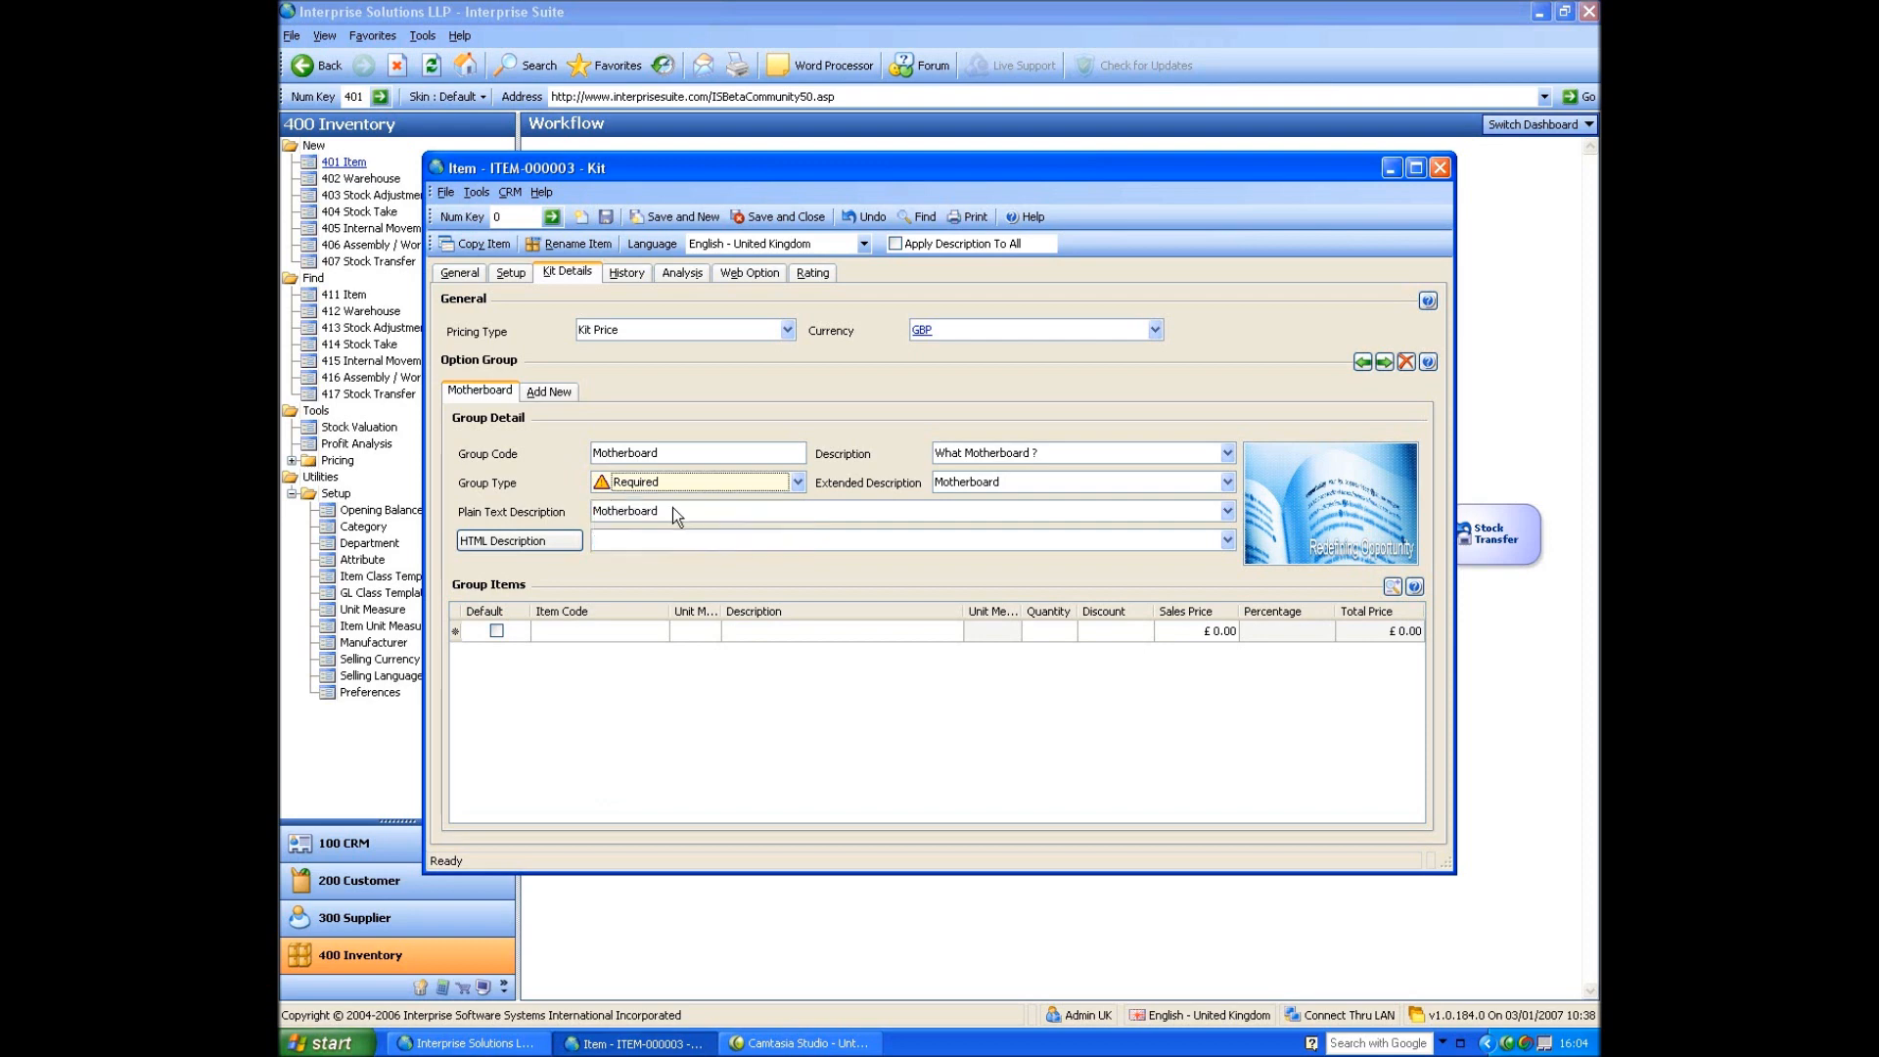
Add K9001-1GB-High, K9001-1GB-Standard and K9001-2GB-High to the Motherboard group, with K9001-1GB-Standard as the default item.
{"action": "left_click", "coordinate": [568, 631]}
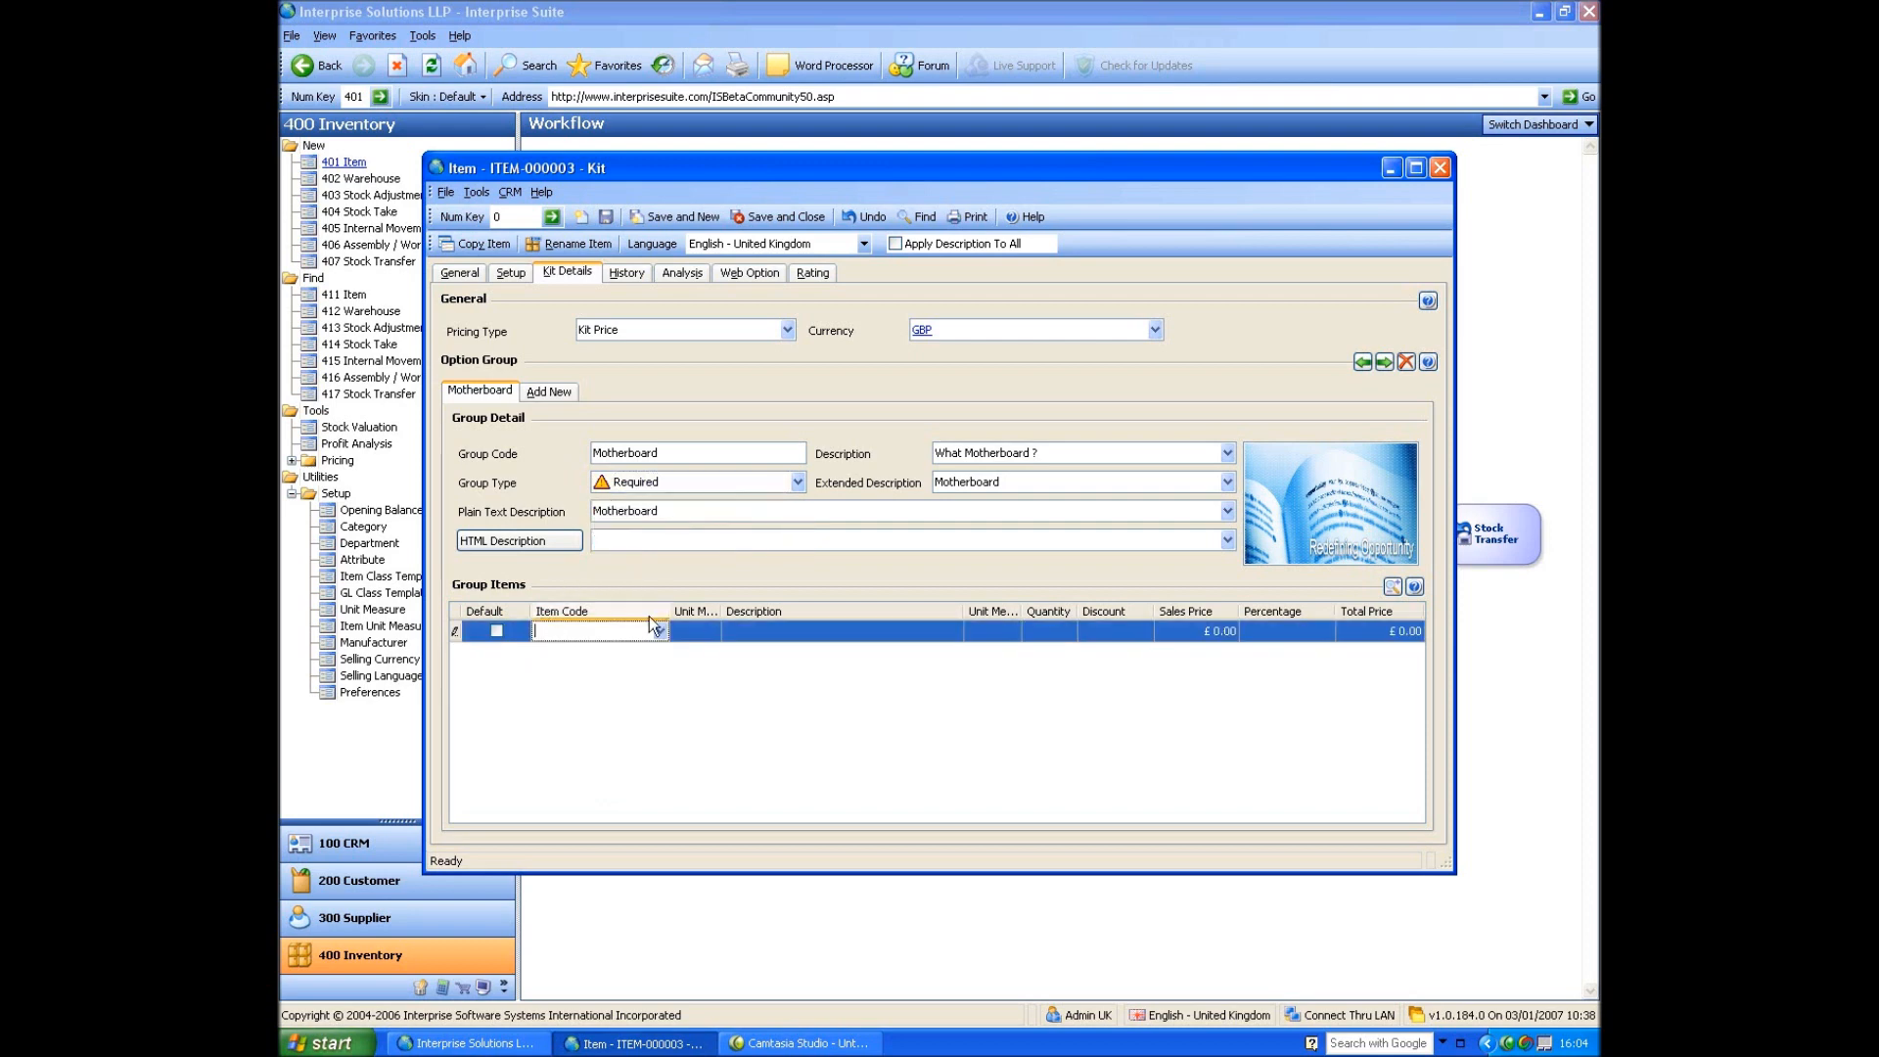
{"action": "left_click", "coordinate": [659, 630]}
{"action": "left_click", "coordinate": [566, 813]}
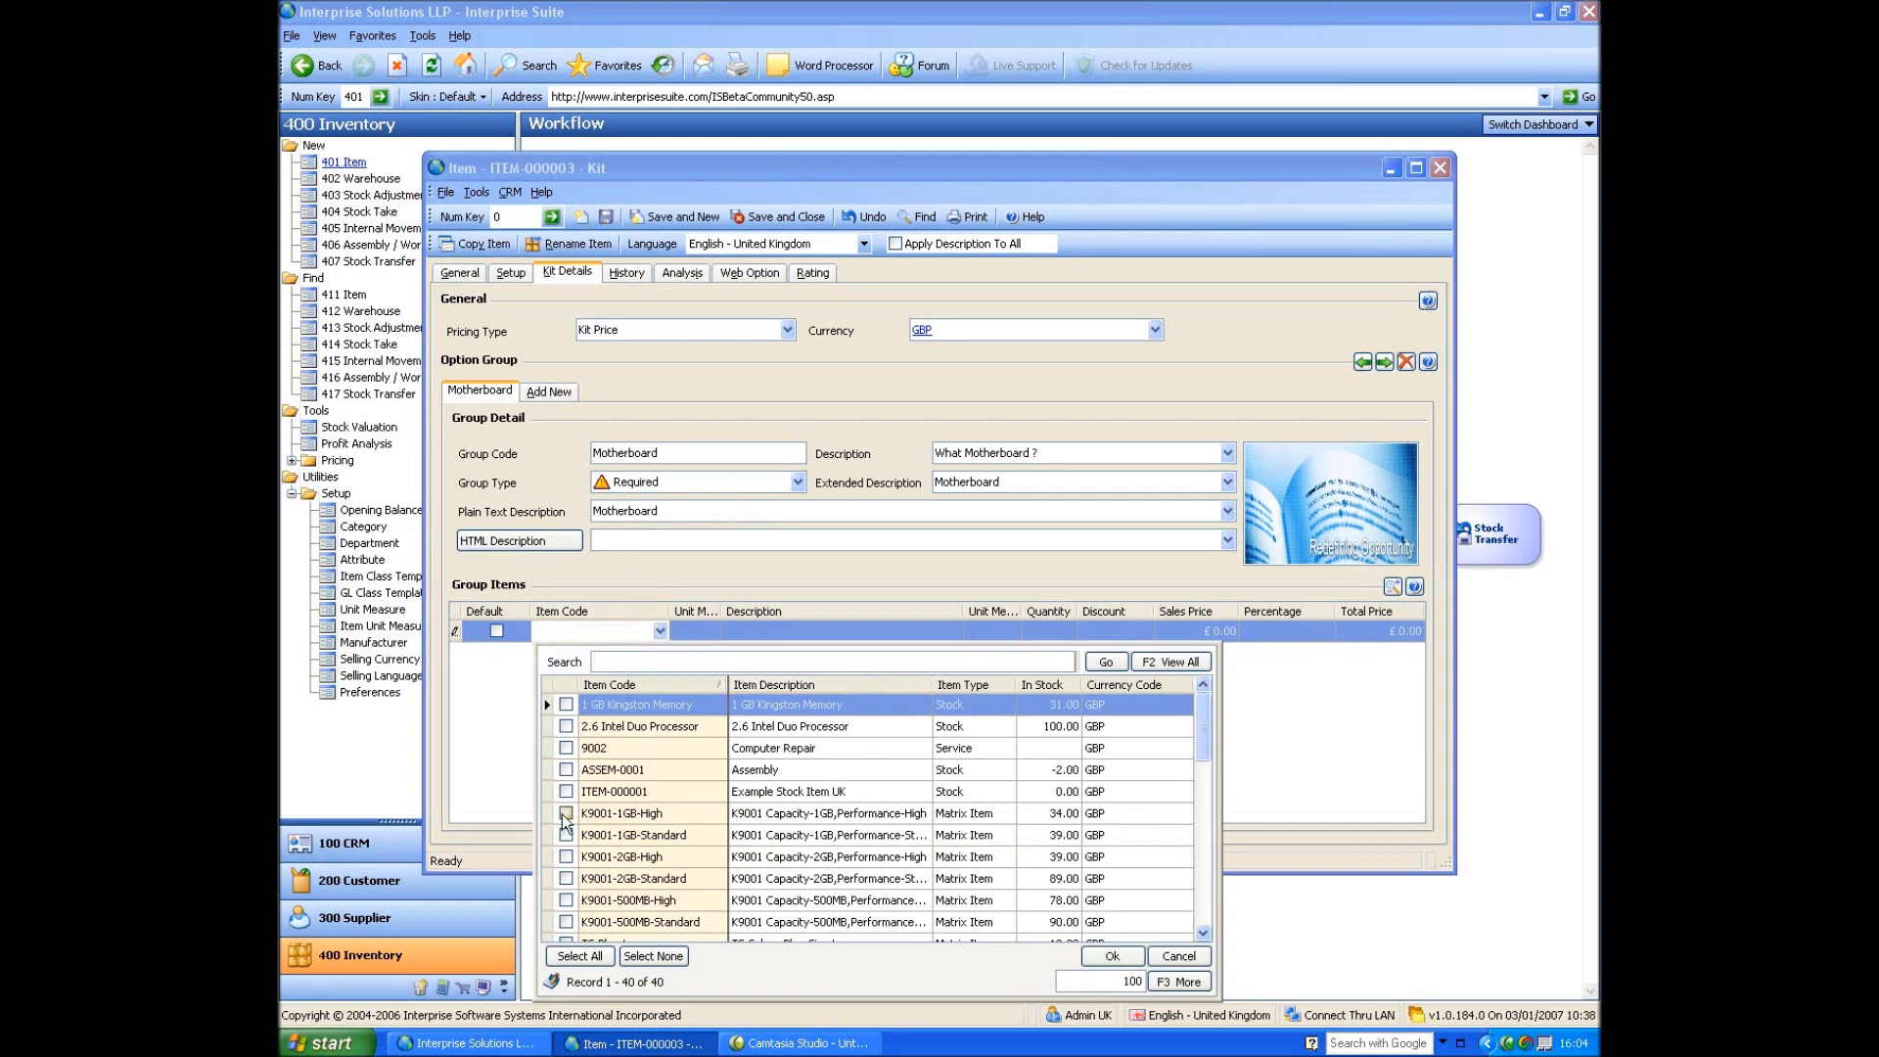
{"action": "left_click", "coordinate": [565, 834]}
{"action": "left_click", "coordinate": [566, 856]}
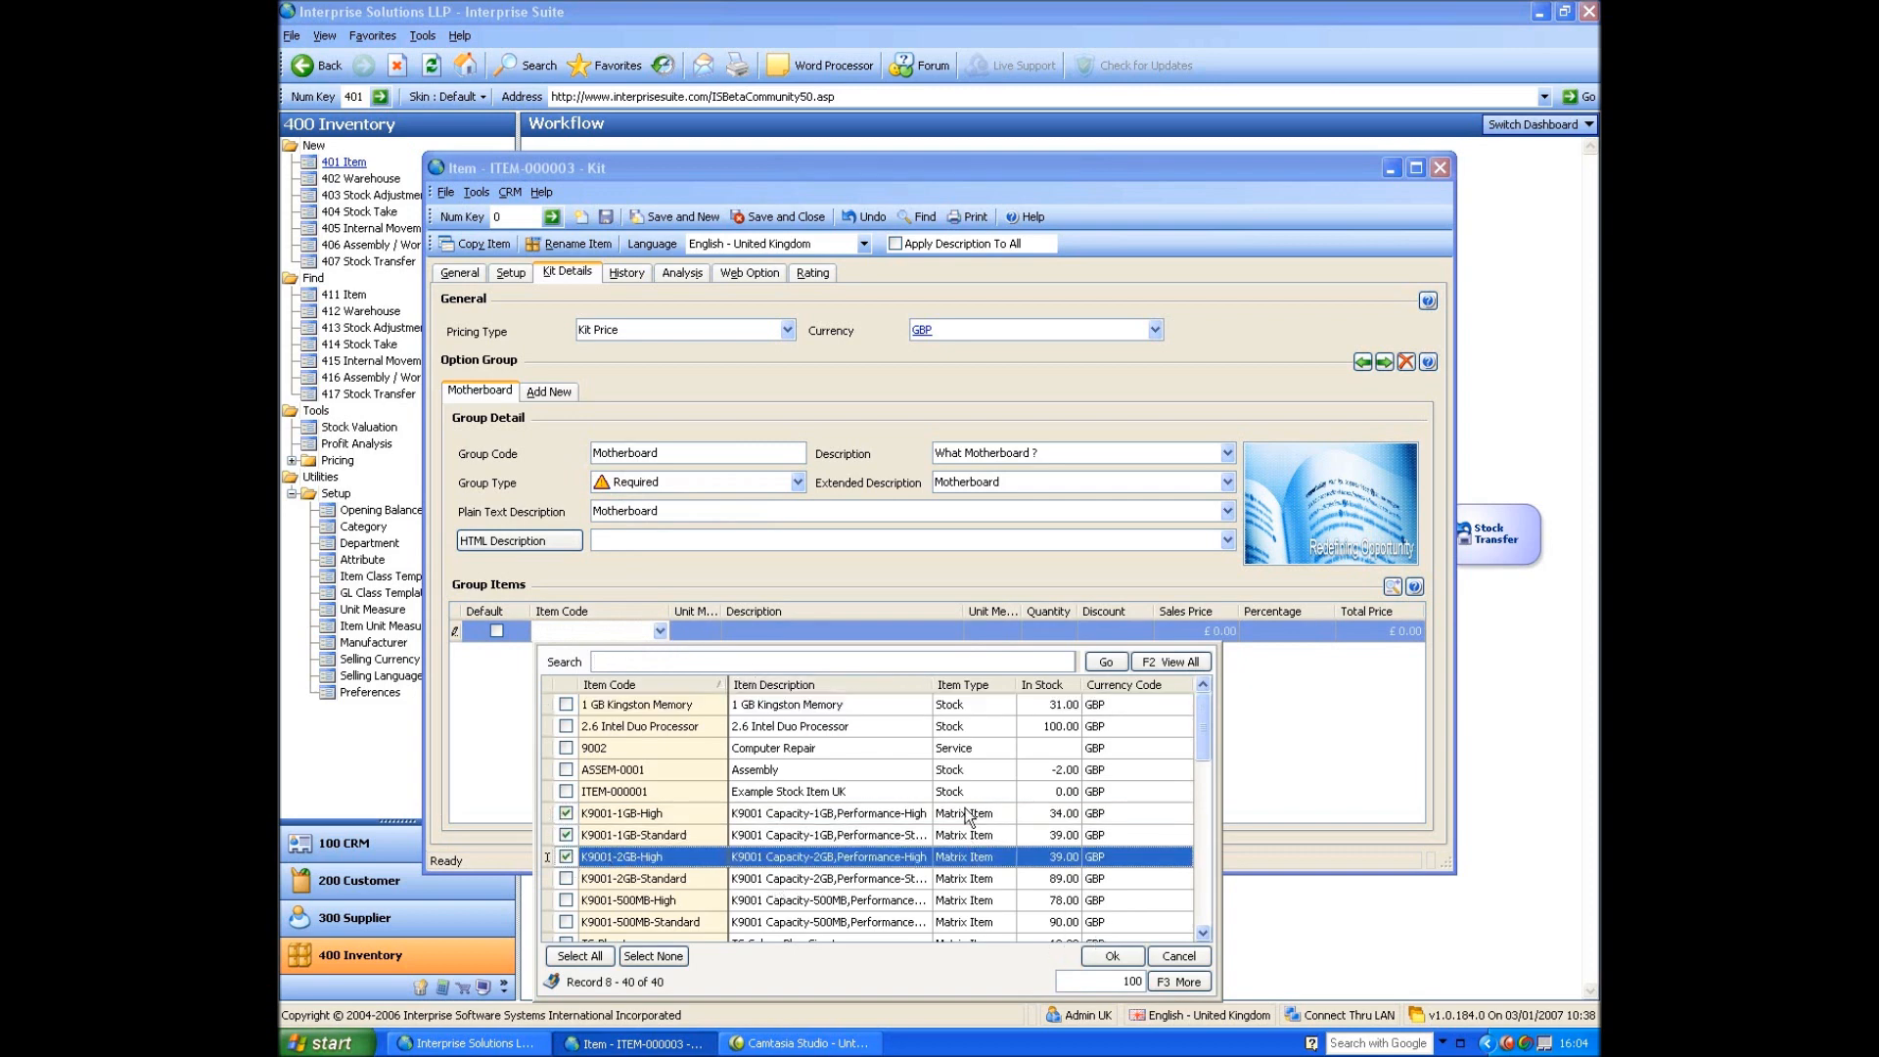
{"action": "left_click", "coordinate": [1110, 955]}
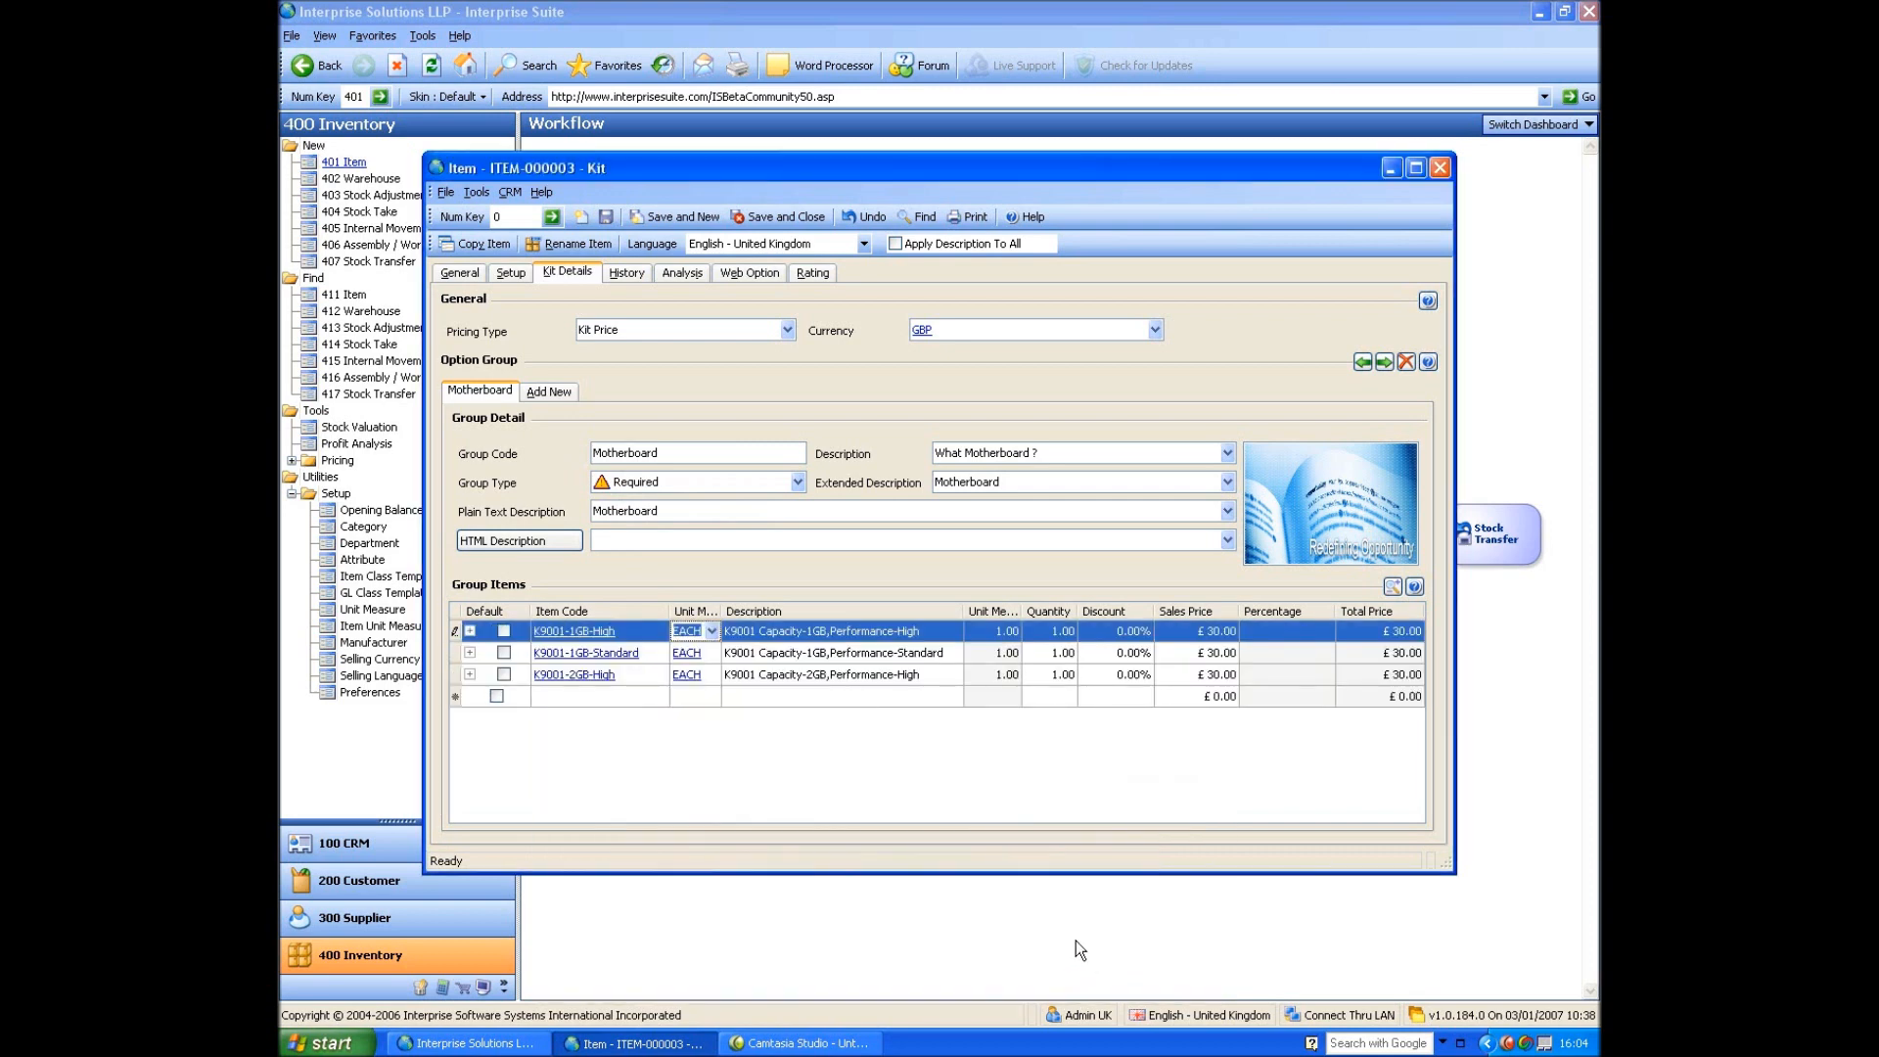
{"action": "left_click", "coordinate": [504, 652]}
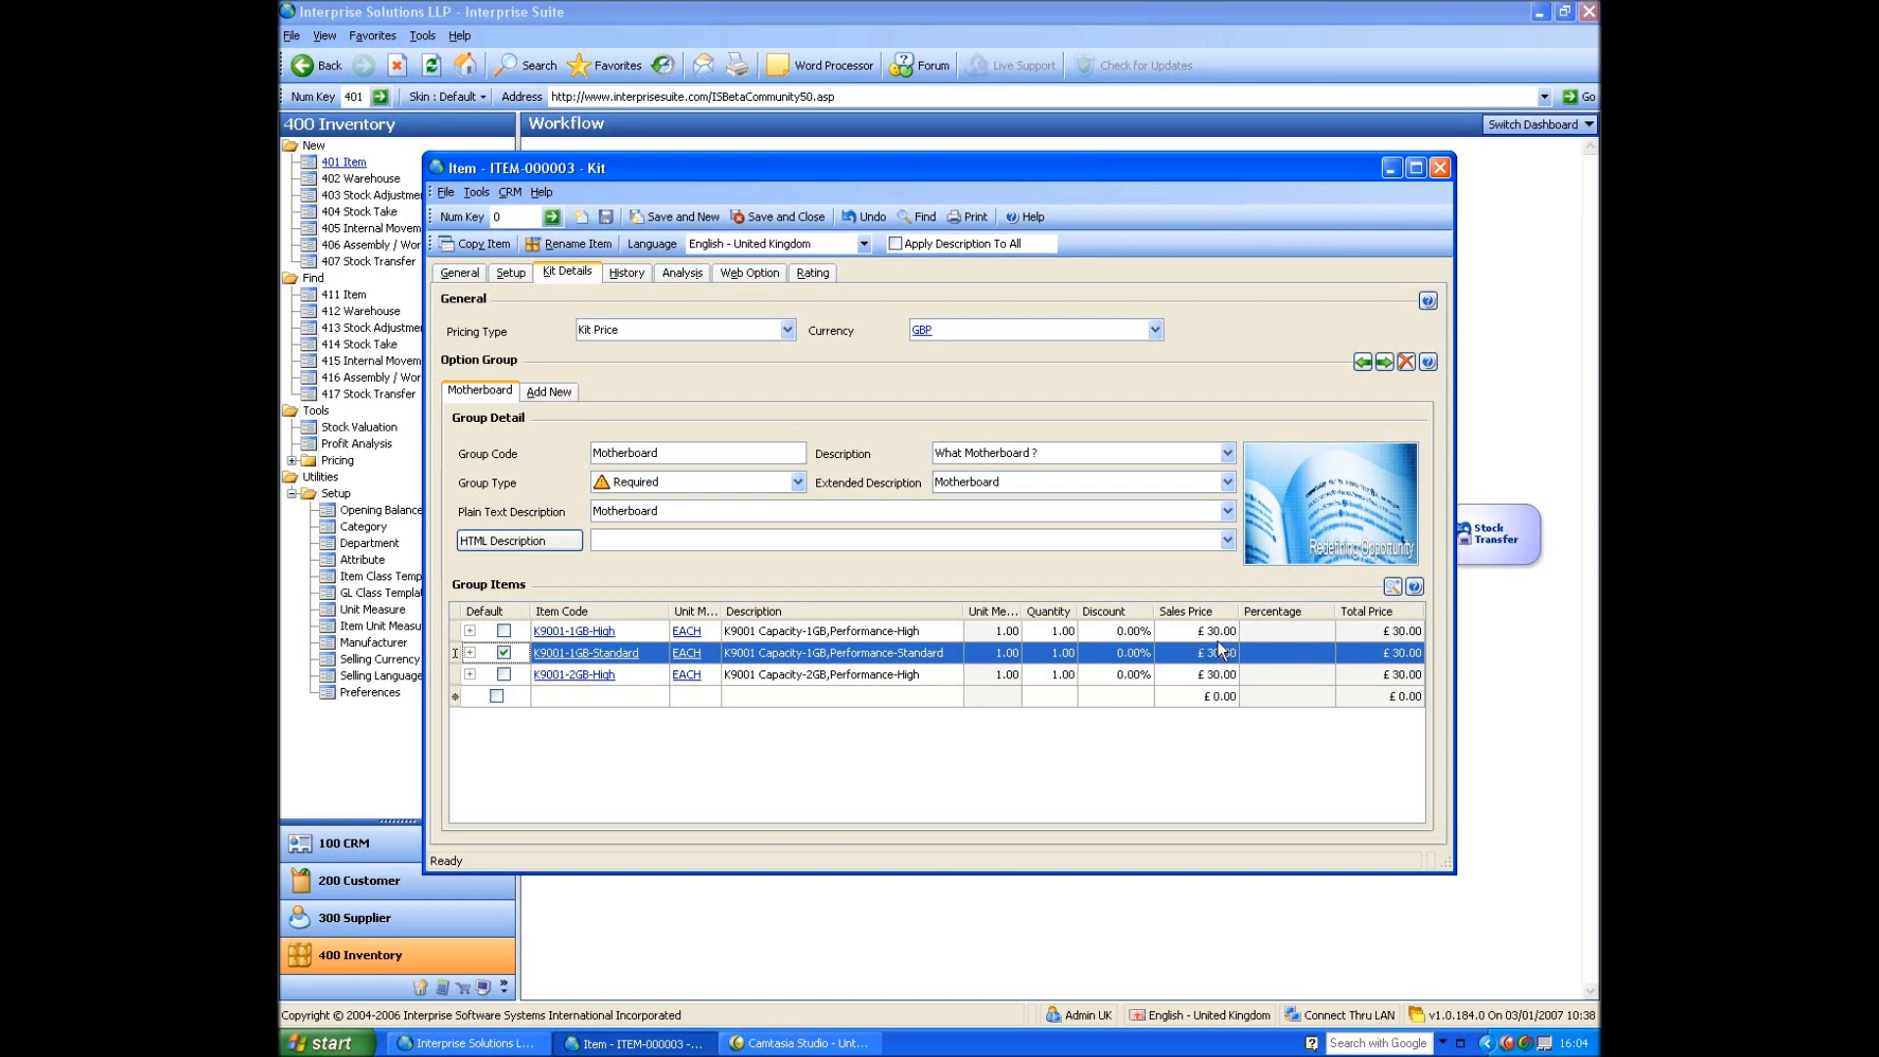
Set the sales price of K9001-1GB-High to £10 and K9001-2GB-High to £20, and recalculate the prices in other currencies.
{"action": "left_click", "coordinate": [1184, 631]}
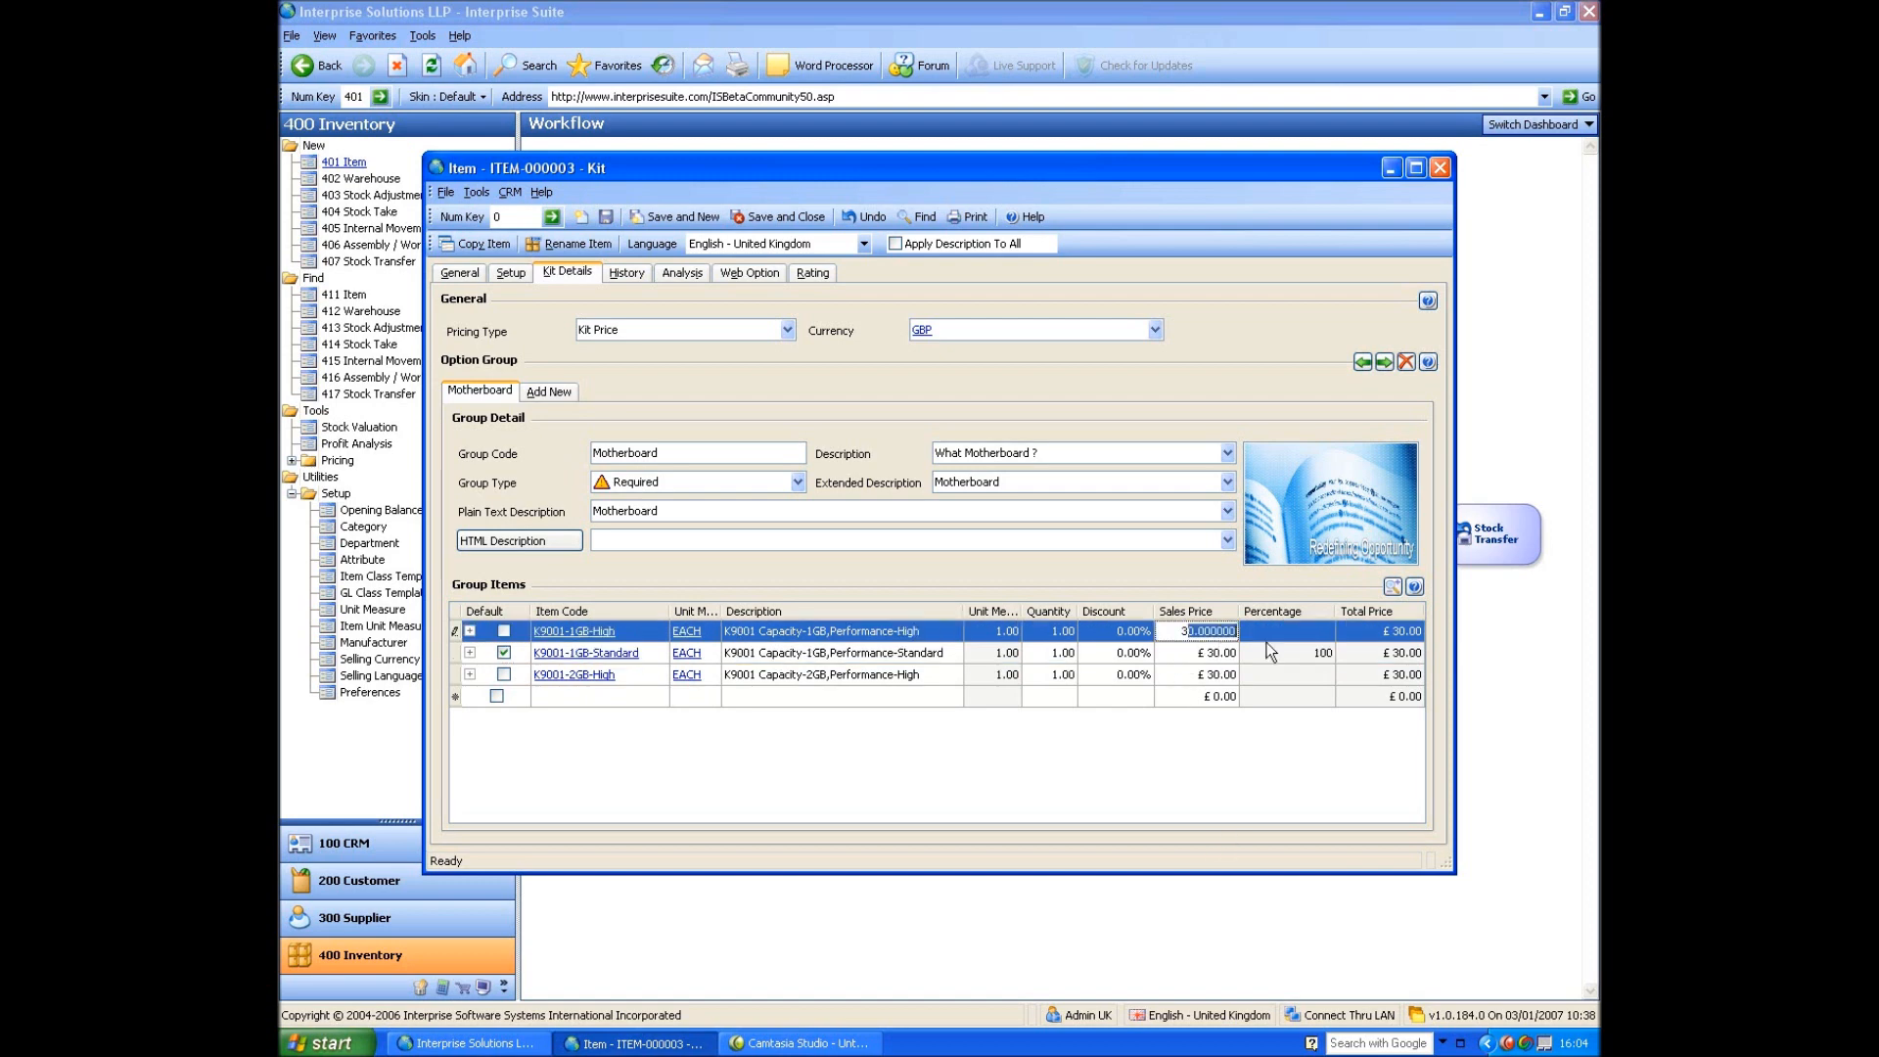
{"action": "key", "text": "BackSpace"}
{"action": "key", "text": "BackSpace"}
{"action": "type", "text": "10"}
{"action": "key", "text": "Down"}
{"action": "key", "text": "Return"}
{"action": "key", "text": "Down"}
{"action": "type", "text": "20"}
{"action": "key", "text": "Return"}
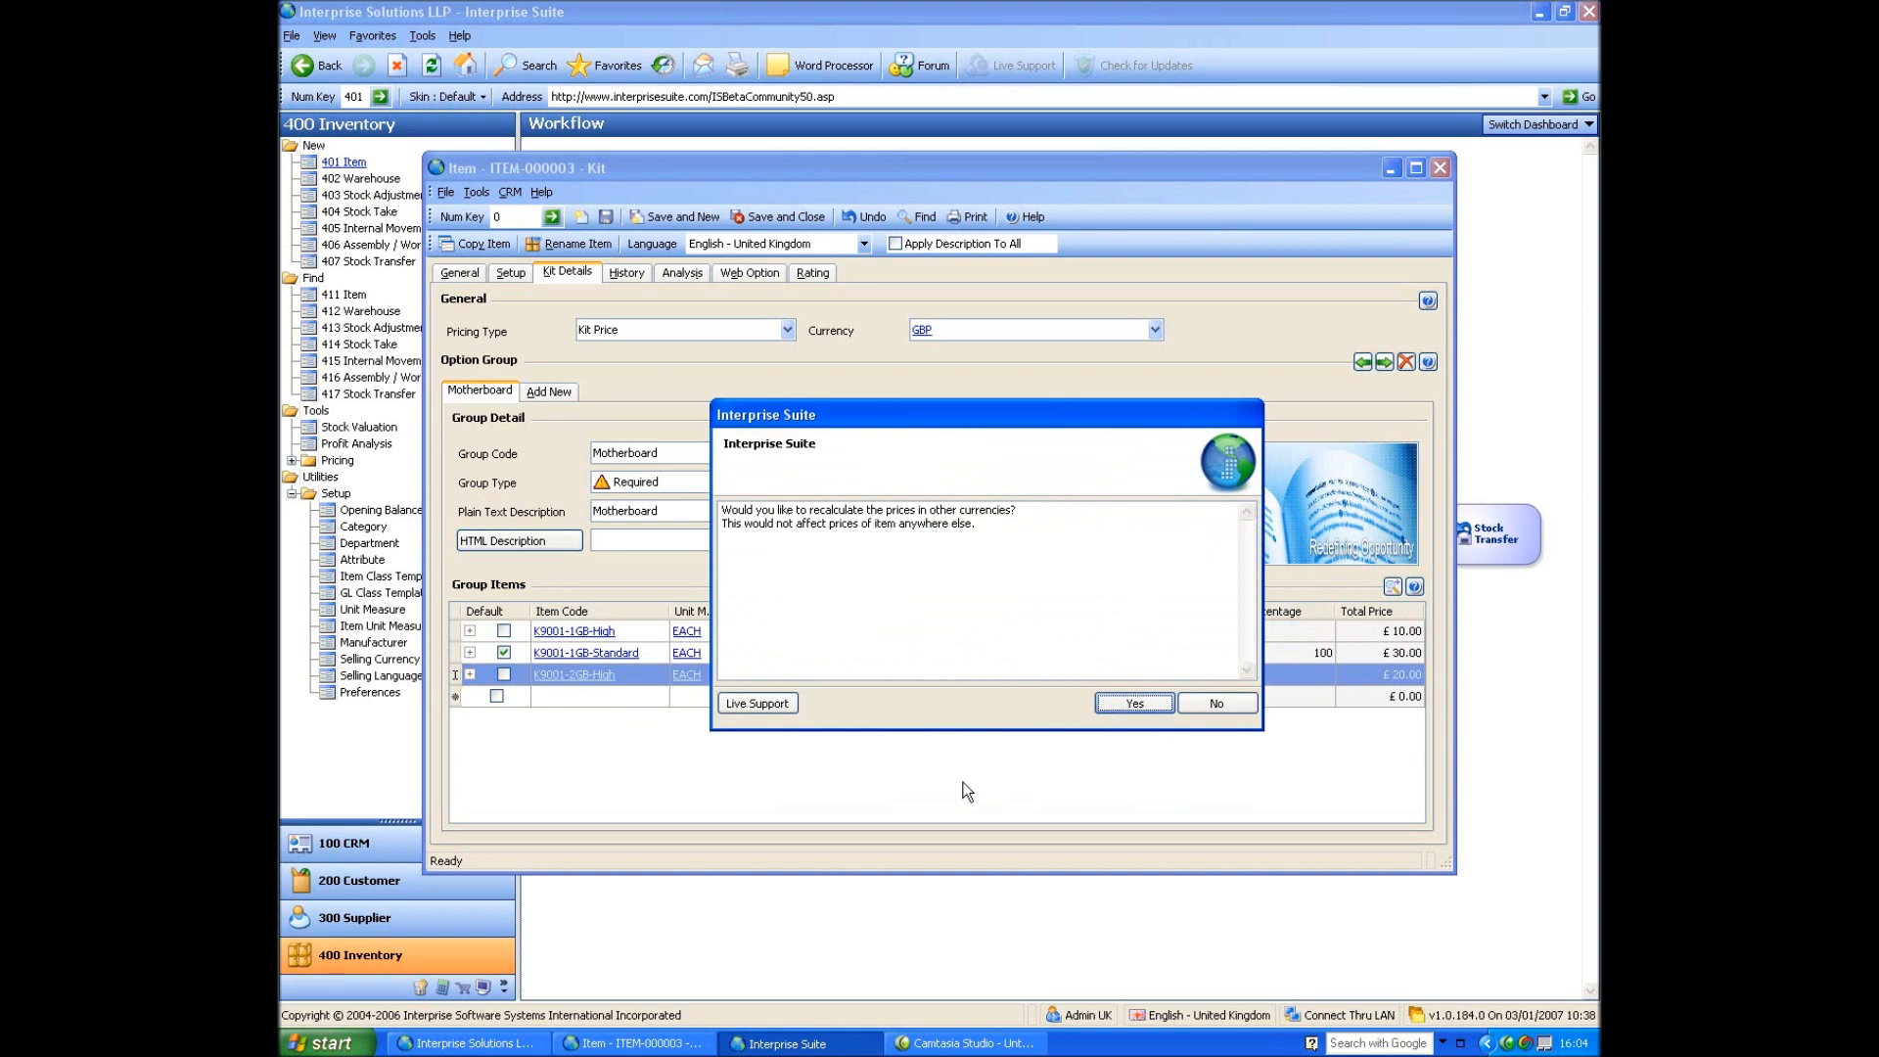
{"action": "left_click", "coordinate": [1127, 704]}
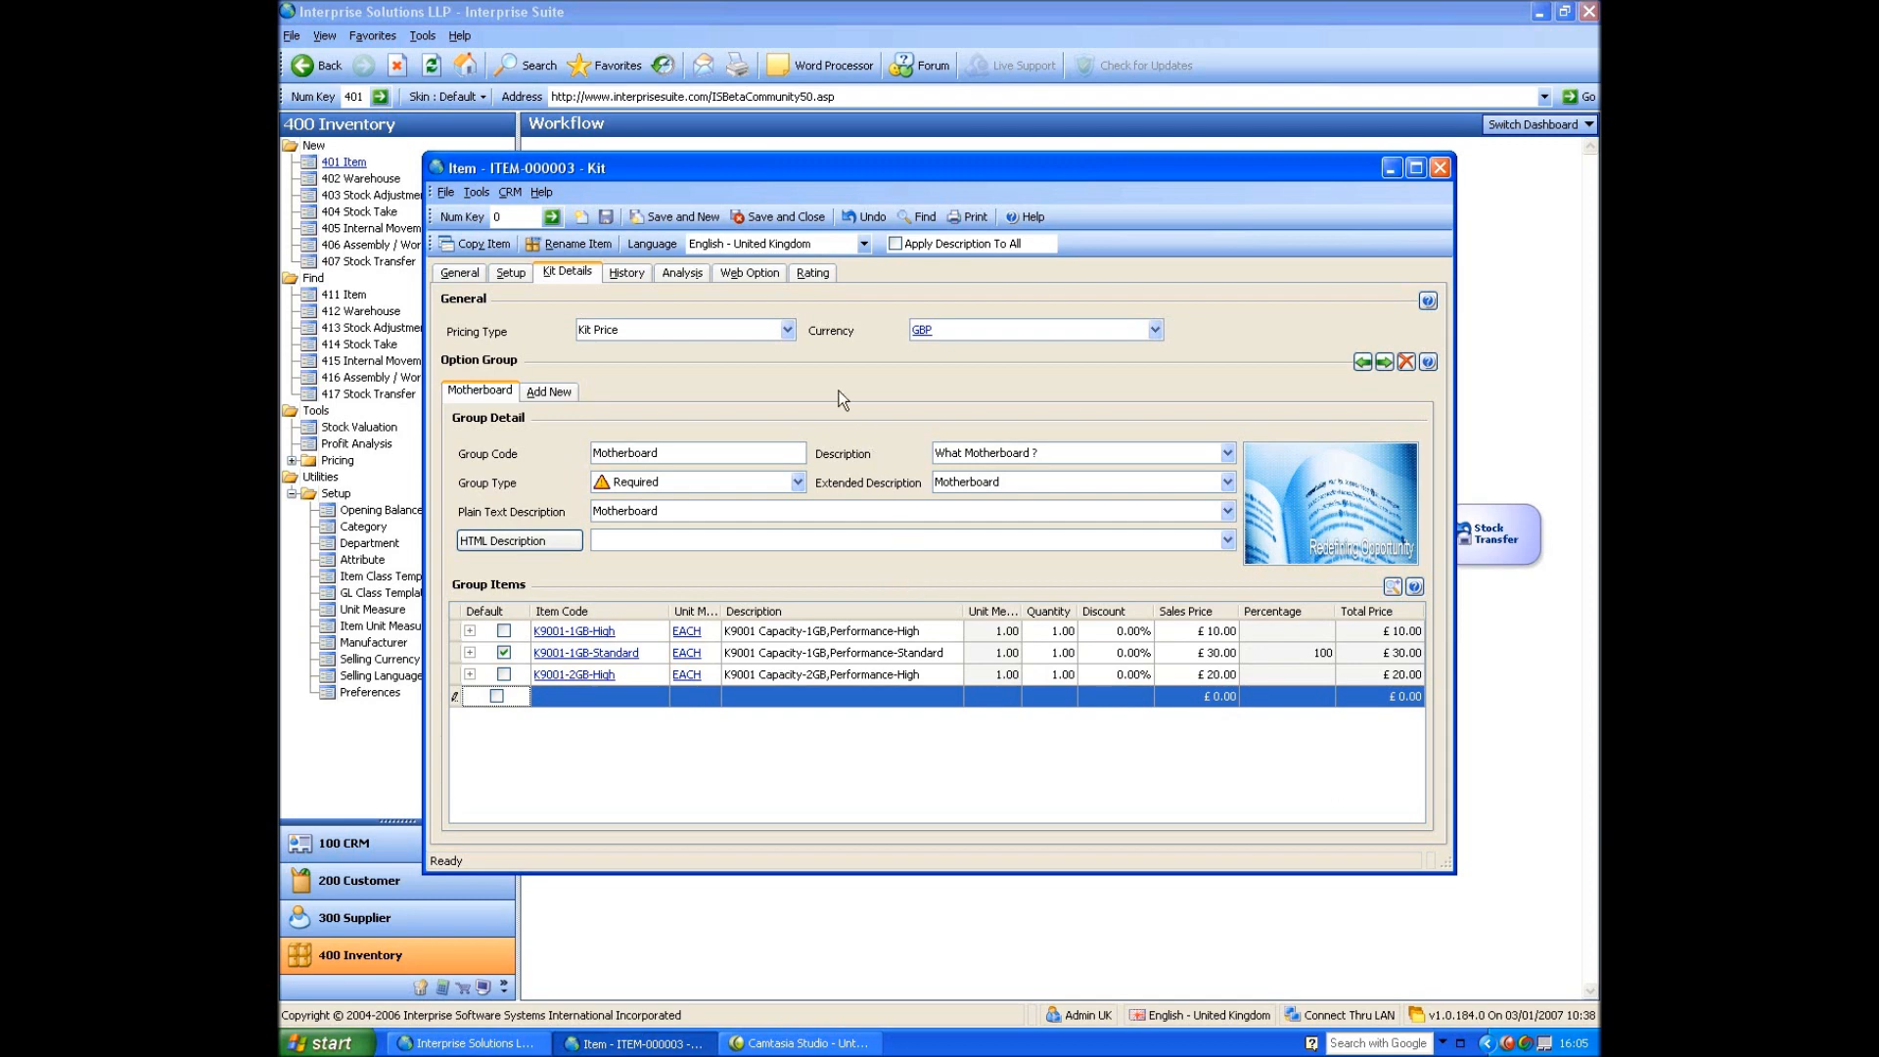
Check the available kit pricing types without changing the selection, and inspect the default Motherboard item's percentage.
{"action": "left_click", "coordinate": [789, 332]}
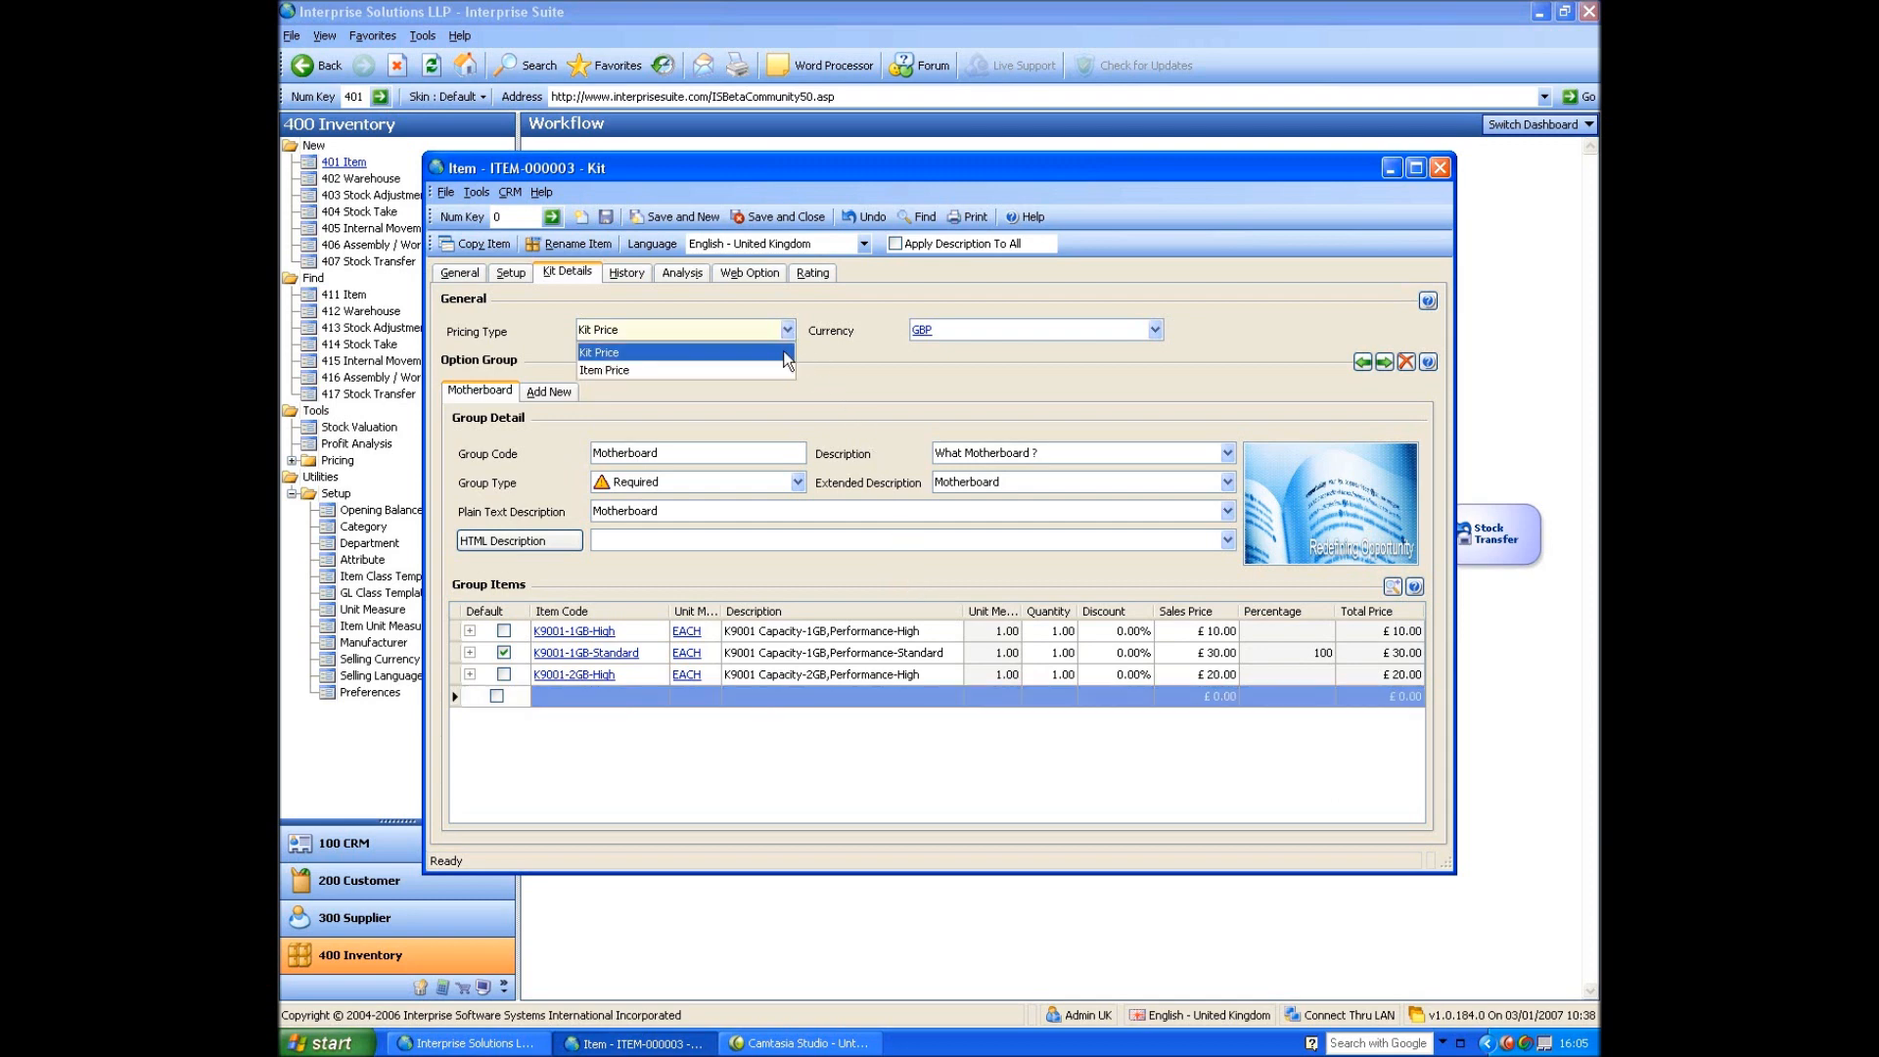
{"action": "left_click", "coordinate": [840, 346]}
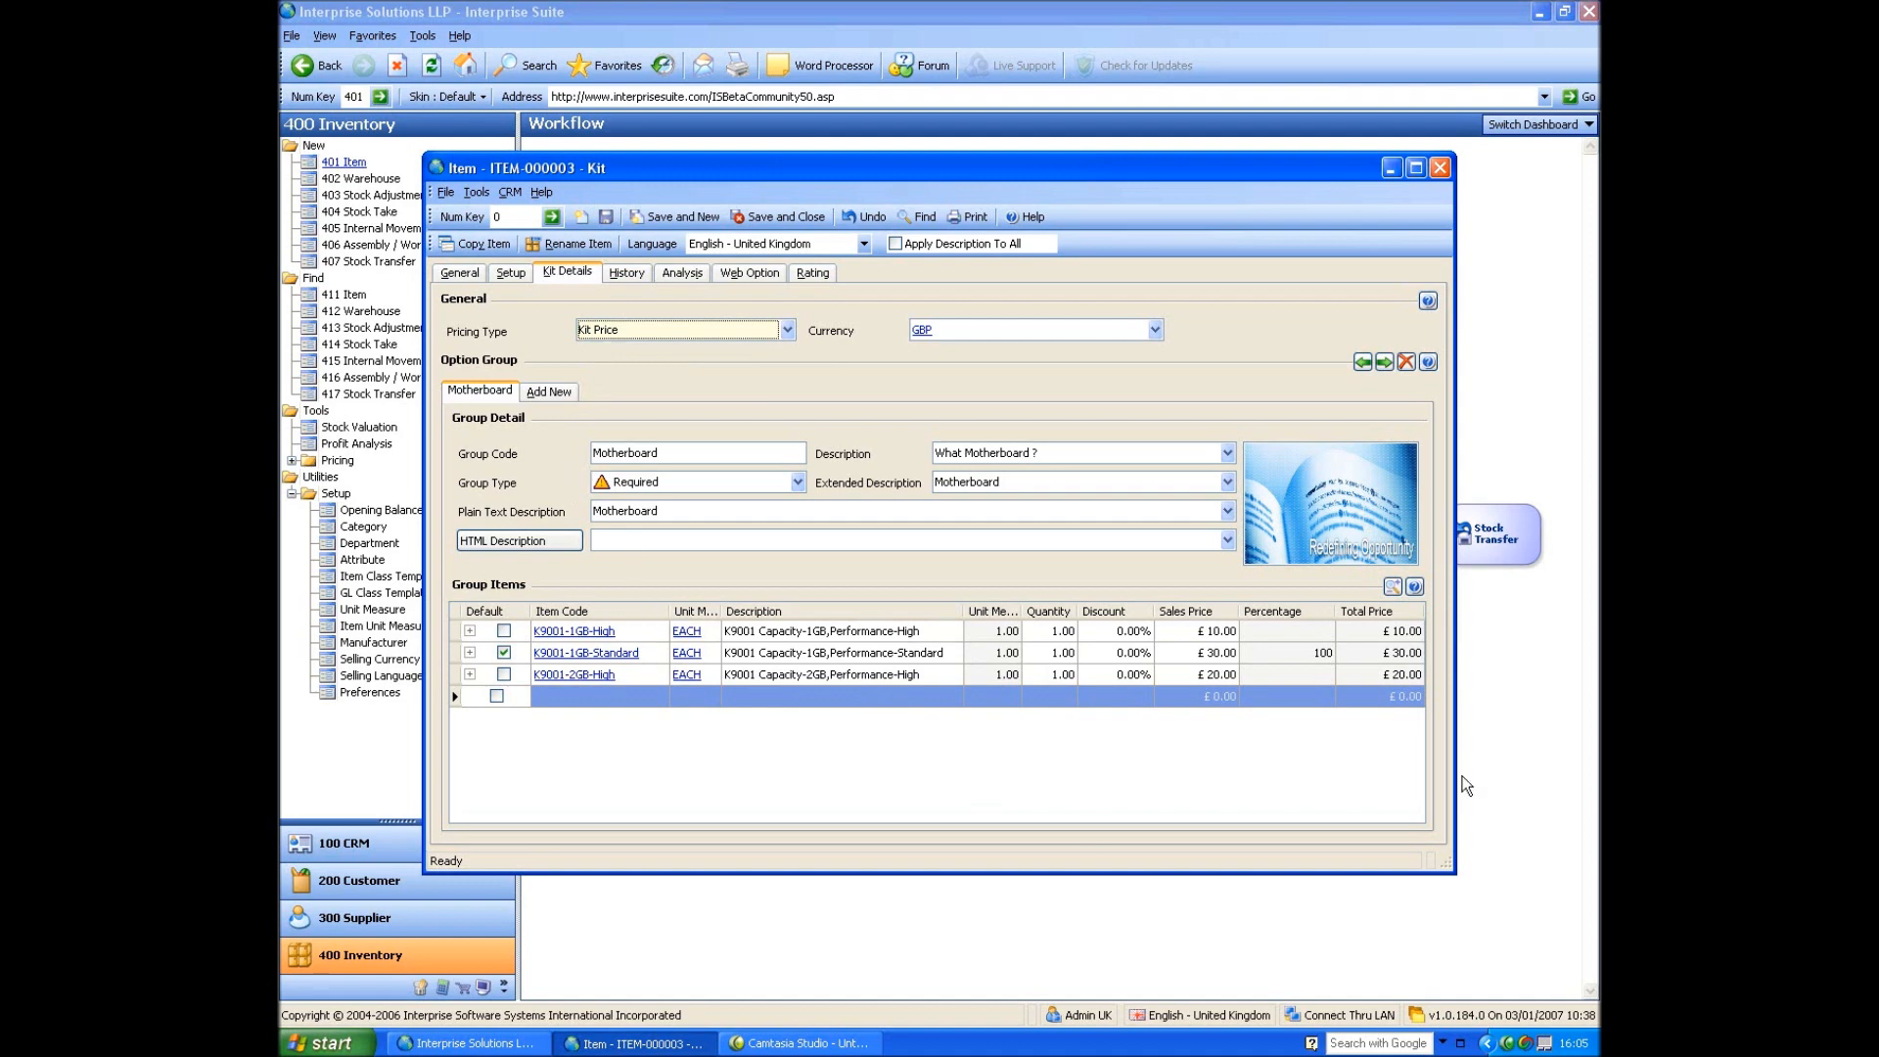
{"action": "left_click", "coordinate": [1308, 653]}
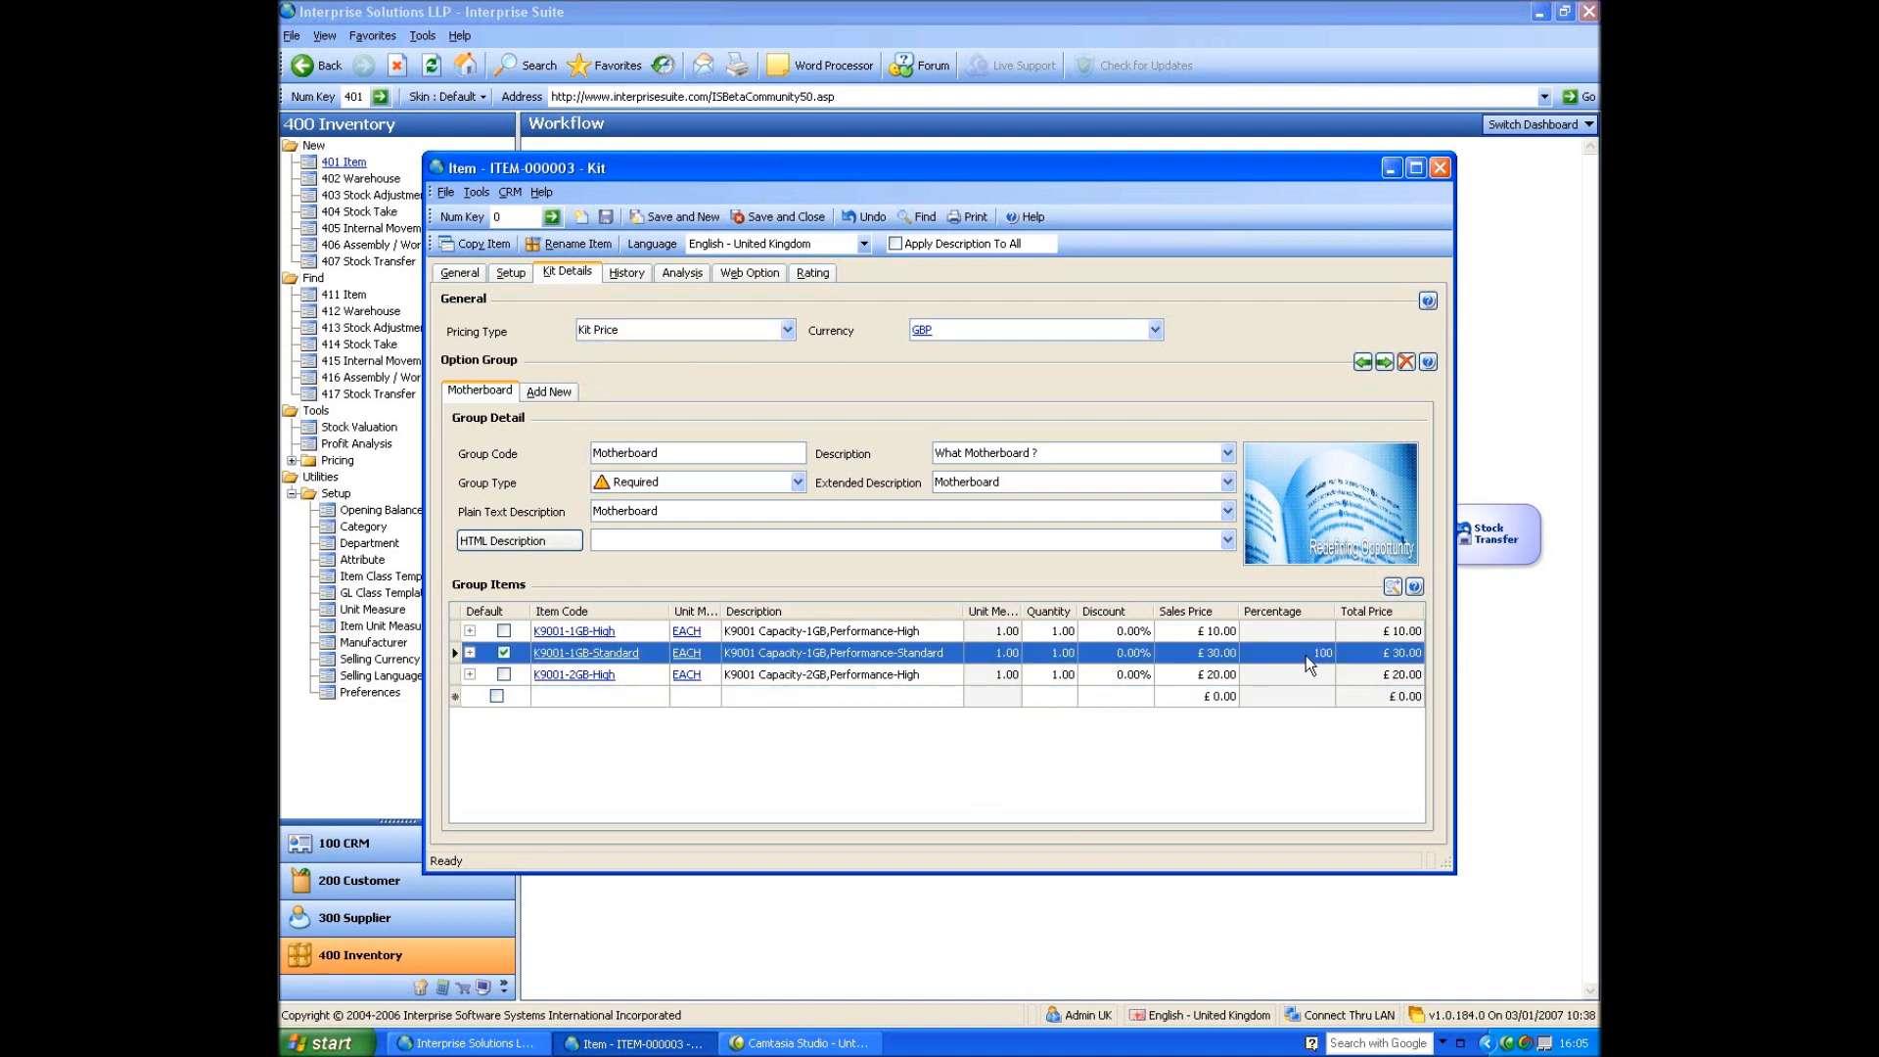
Add a second option group with the code "Ram" and the description "What Ram?".
{"action": "left_click", "coordinate": [539, 393]}
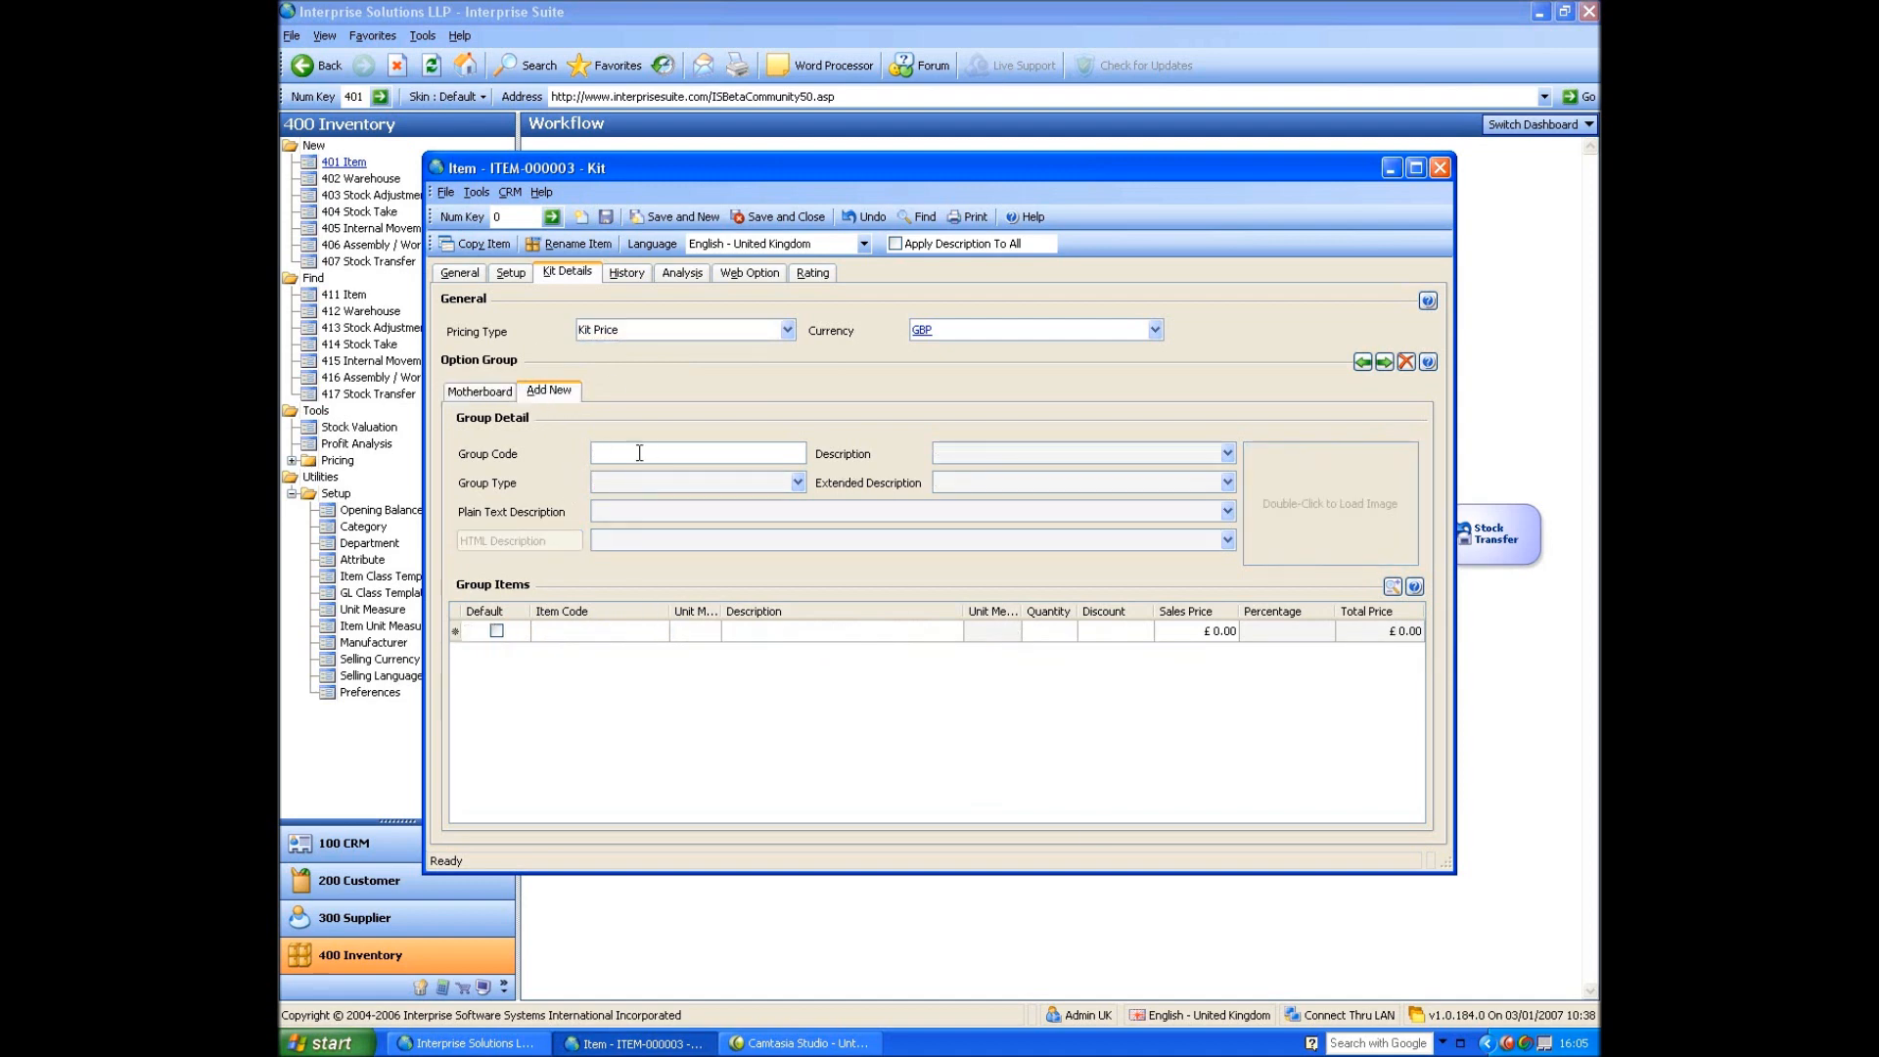
{"action": "type", "text": "Ram"}
{"action": "key", "text": "Tab"}
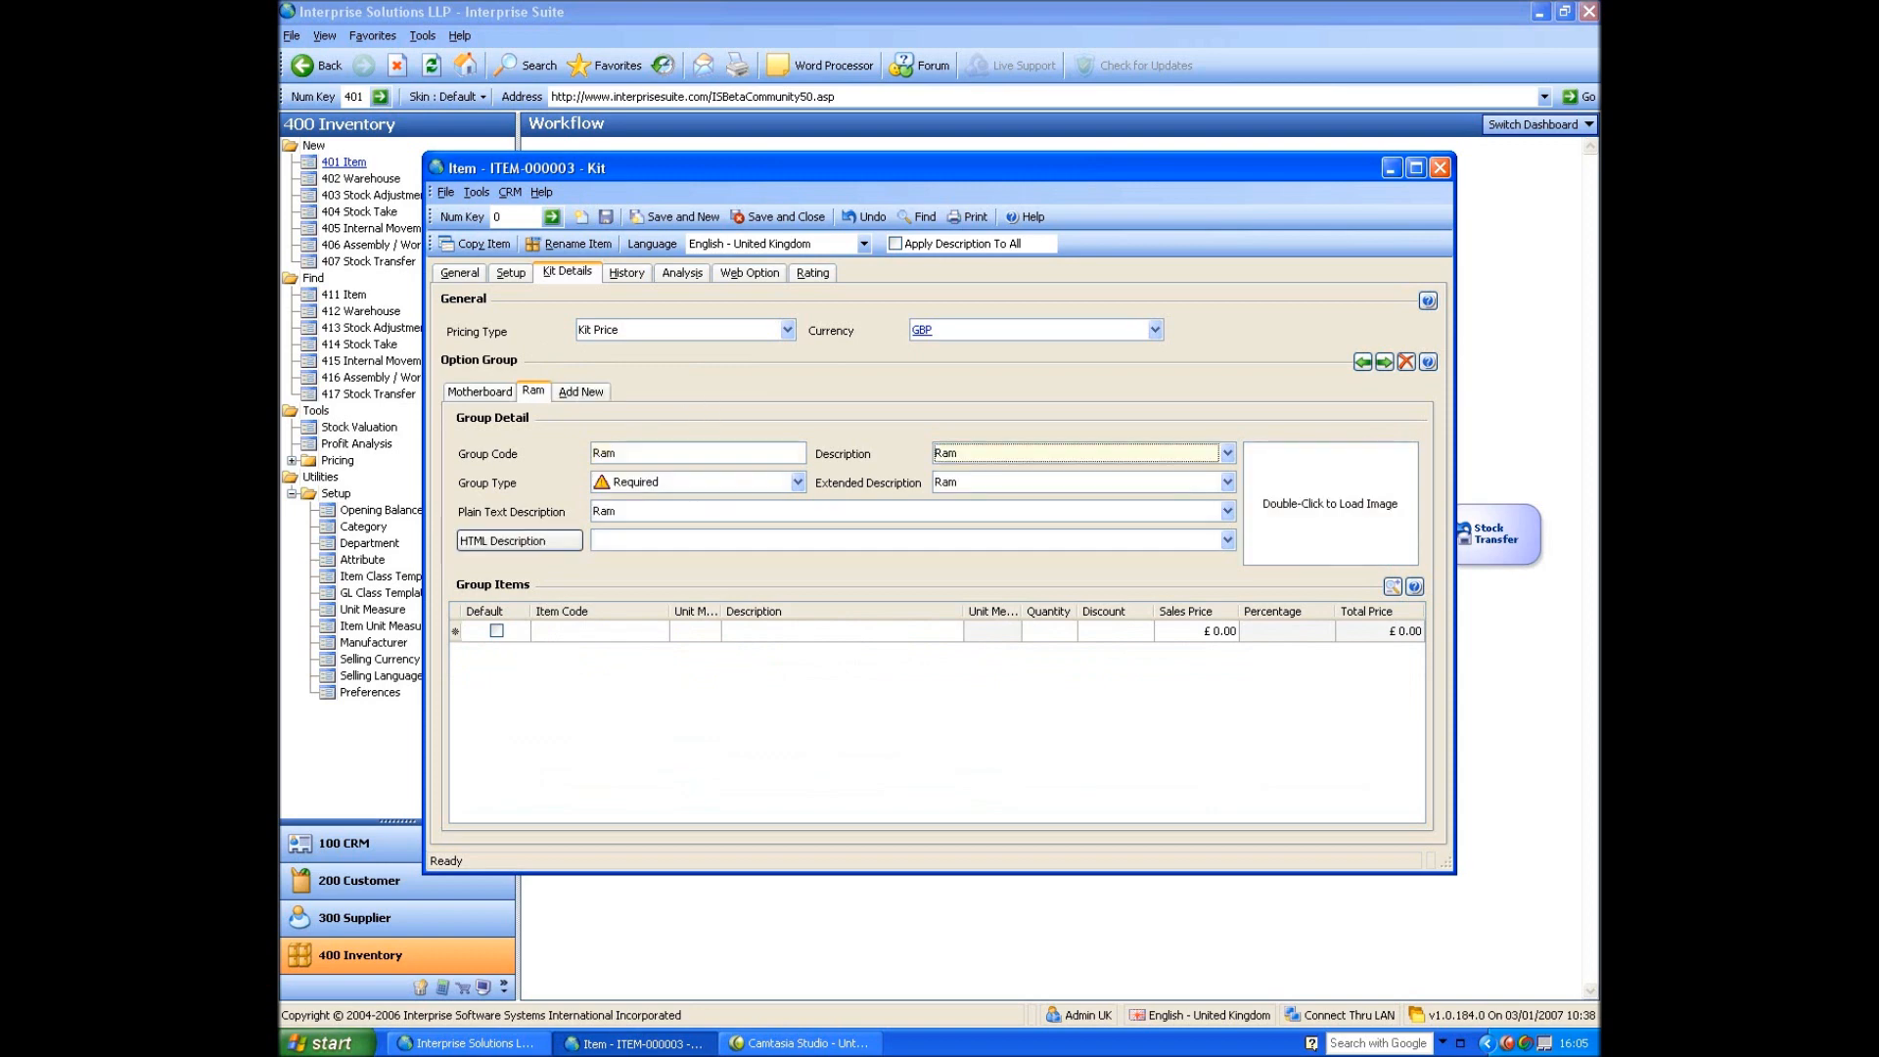
{"action": "key", "text": "alt+Down"}
{"action": "type", "text": "Read"}
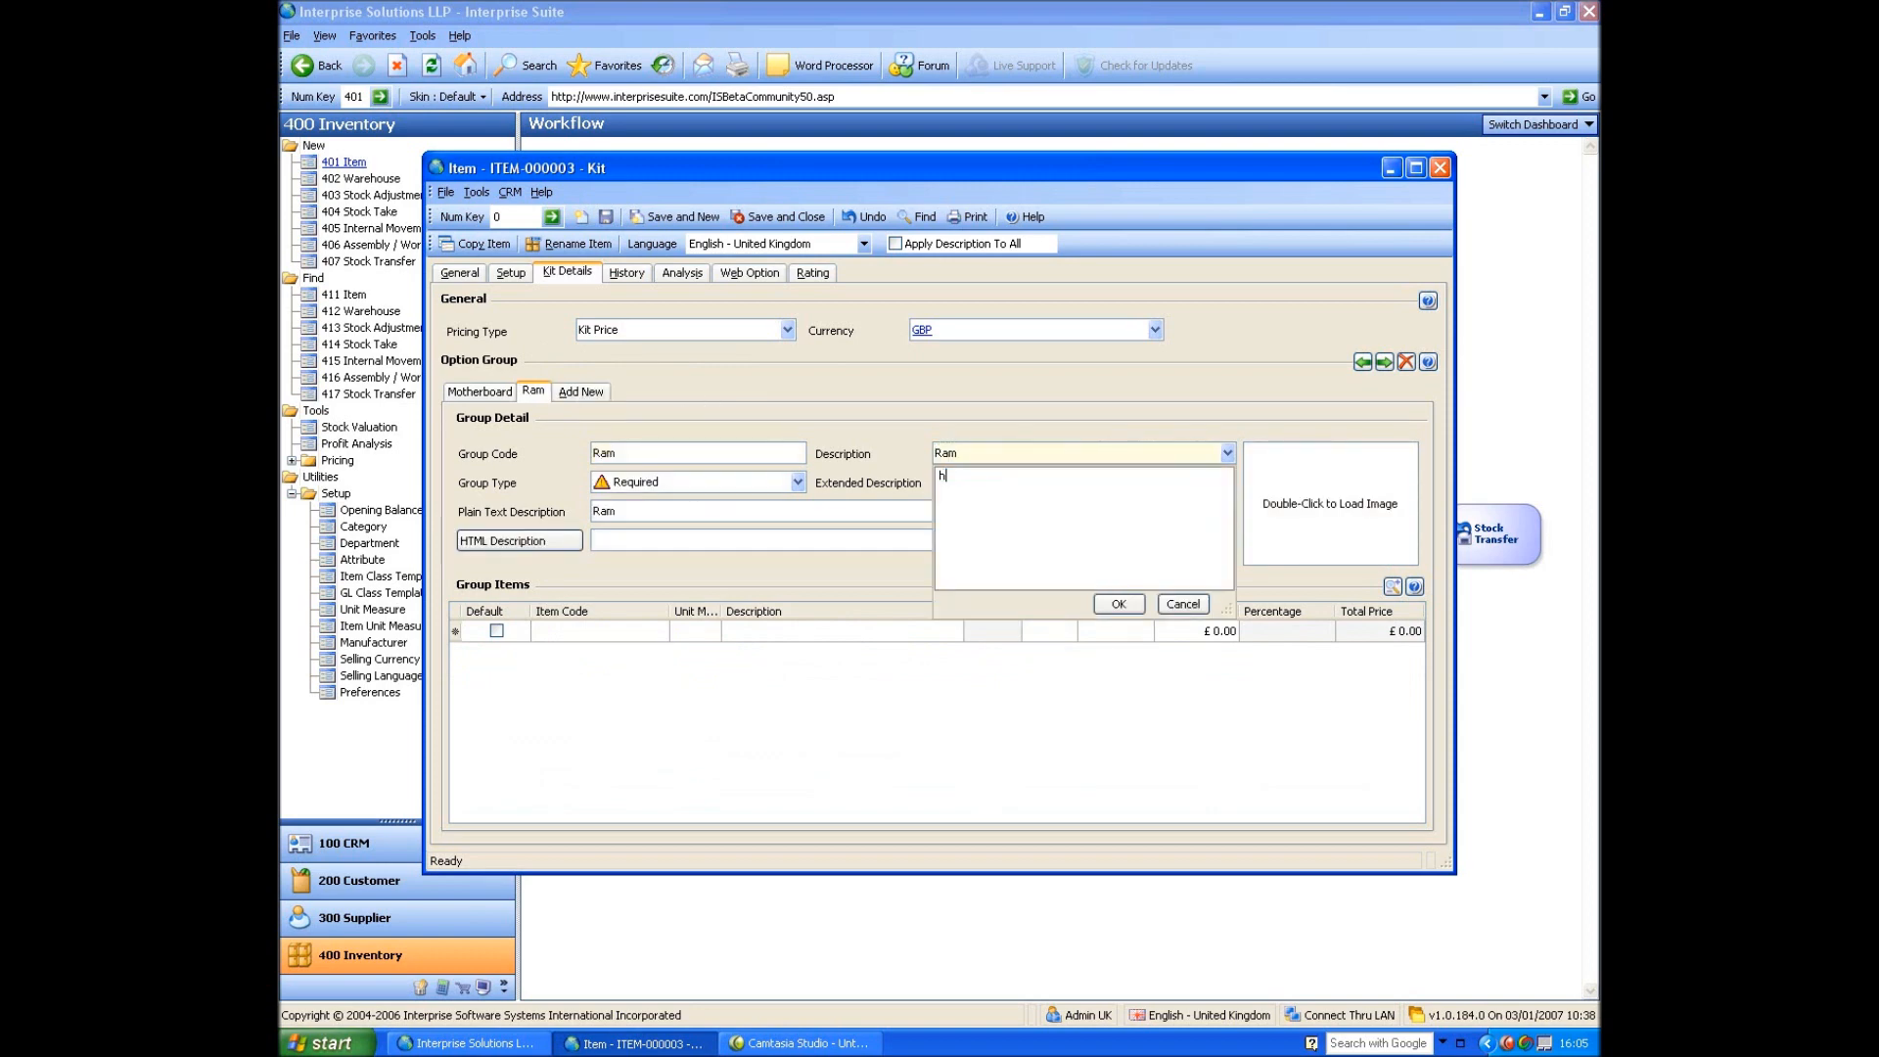
{"action": "key", "text": "BackSpace"}
{"action": "key", "text": "BackSpace"}
{"action": "key", "text": "BackSpace"}
{"action": "key", "text": "BackSpace"}
{"action": "type", "text": "What Ram?"}
{"action": "left_click", "coordinate": [1118, 603]}
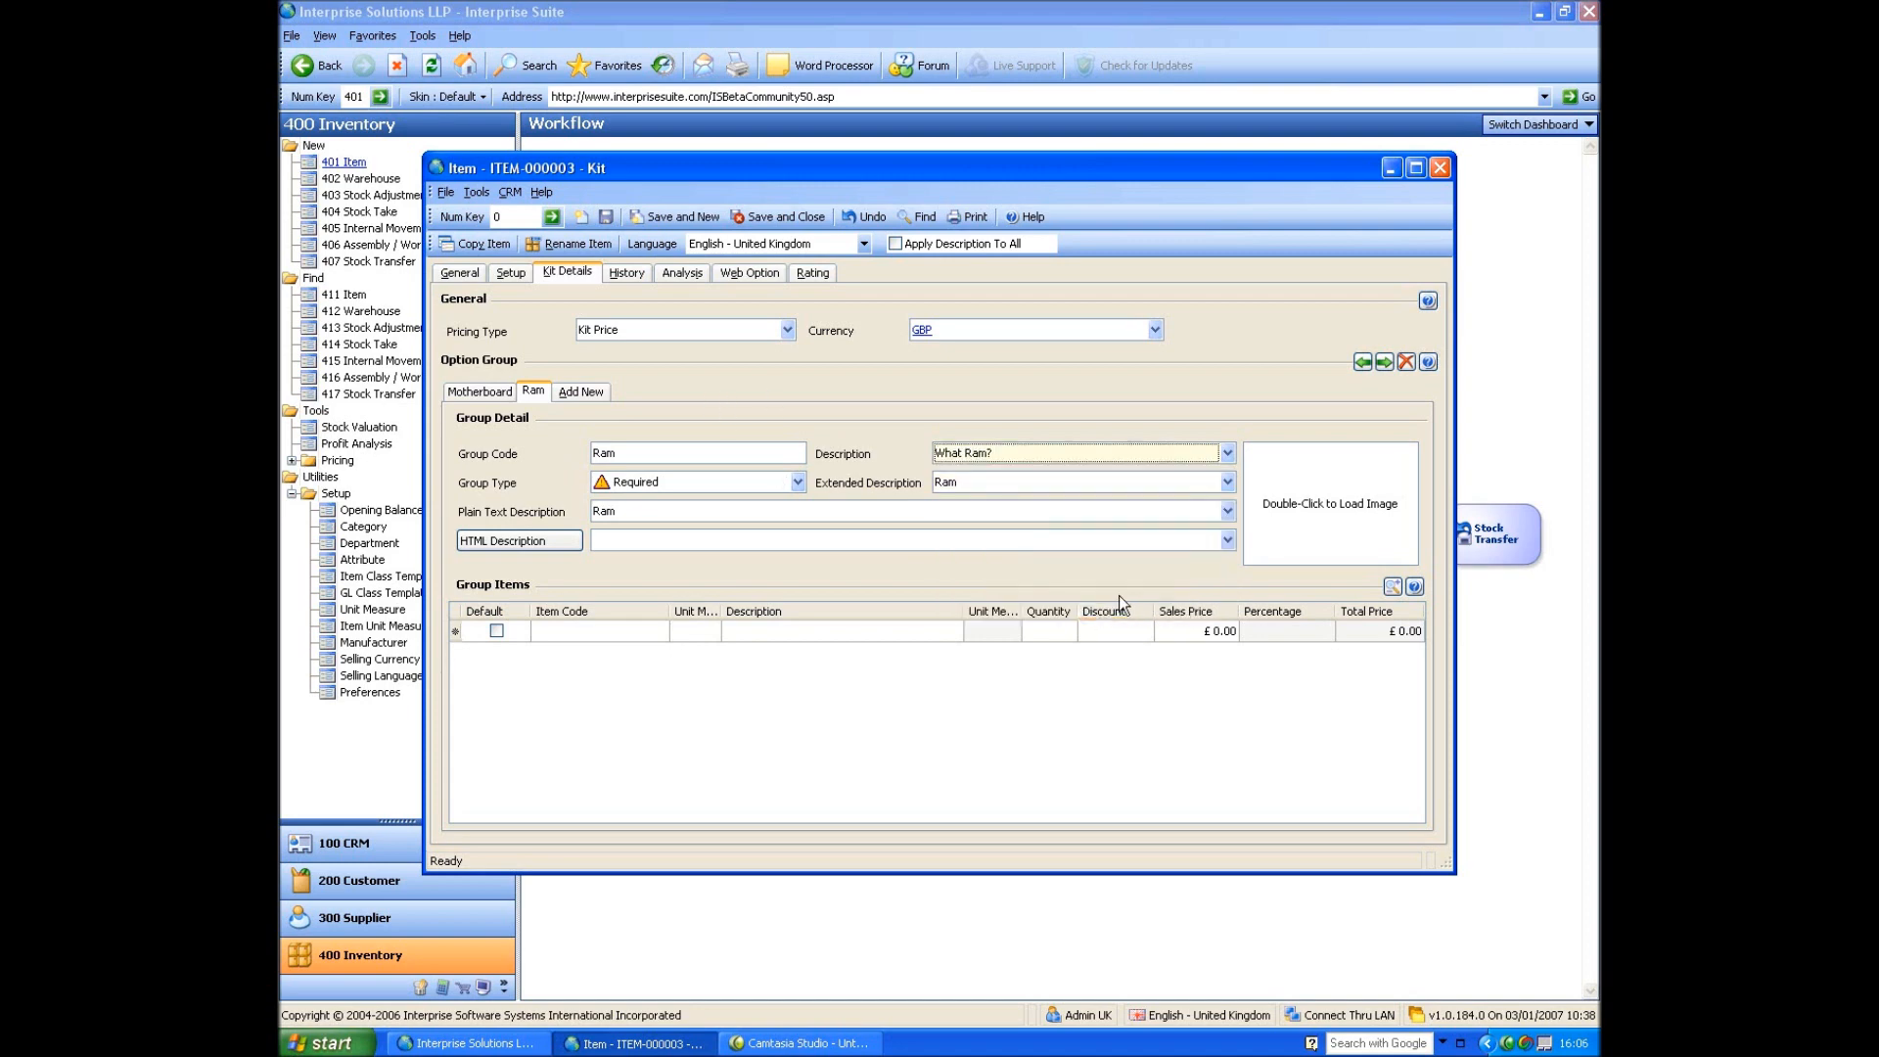
Add K9001-2GB-Standard, K9001-500MB-High and K9001-500MB-Standard to the Ram group, with K9001-500MB-High as the default item.
{"action": "left_click", "coordinate": [578, 631]}
{"action": "left_click", "coordinate": [659, 631]}
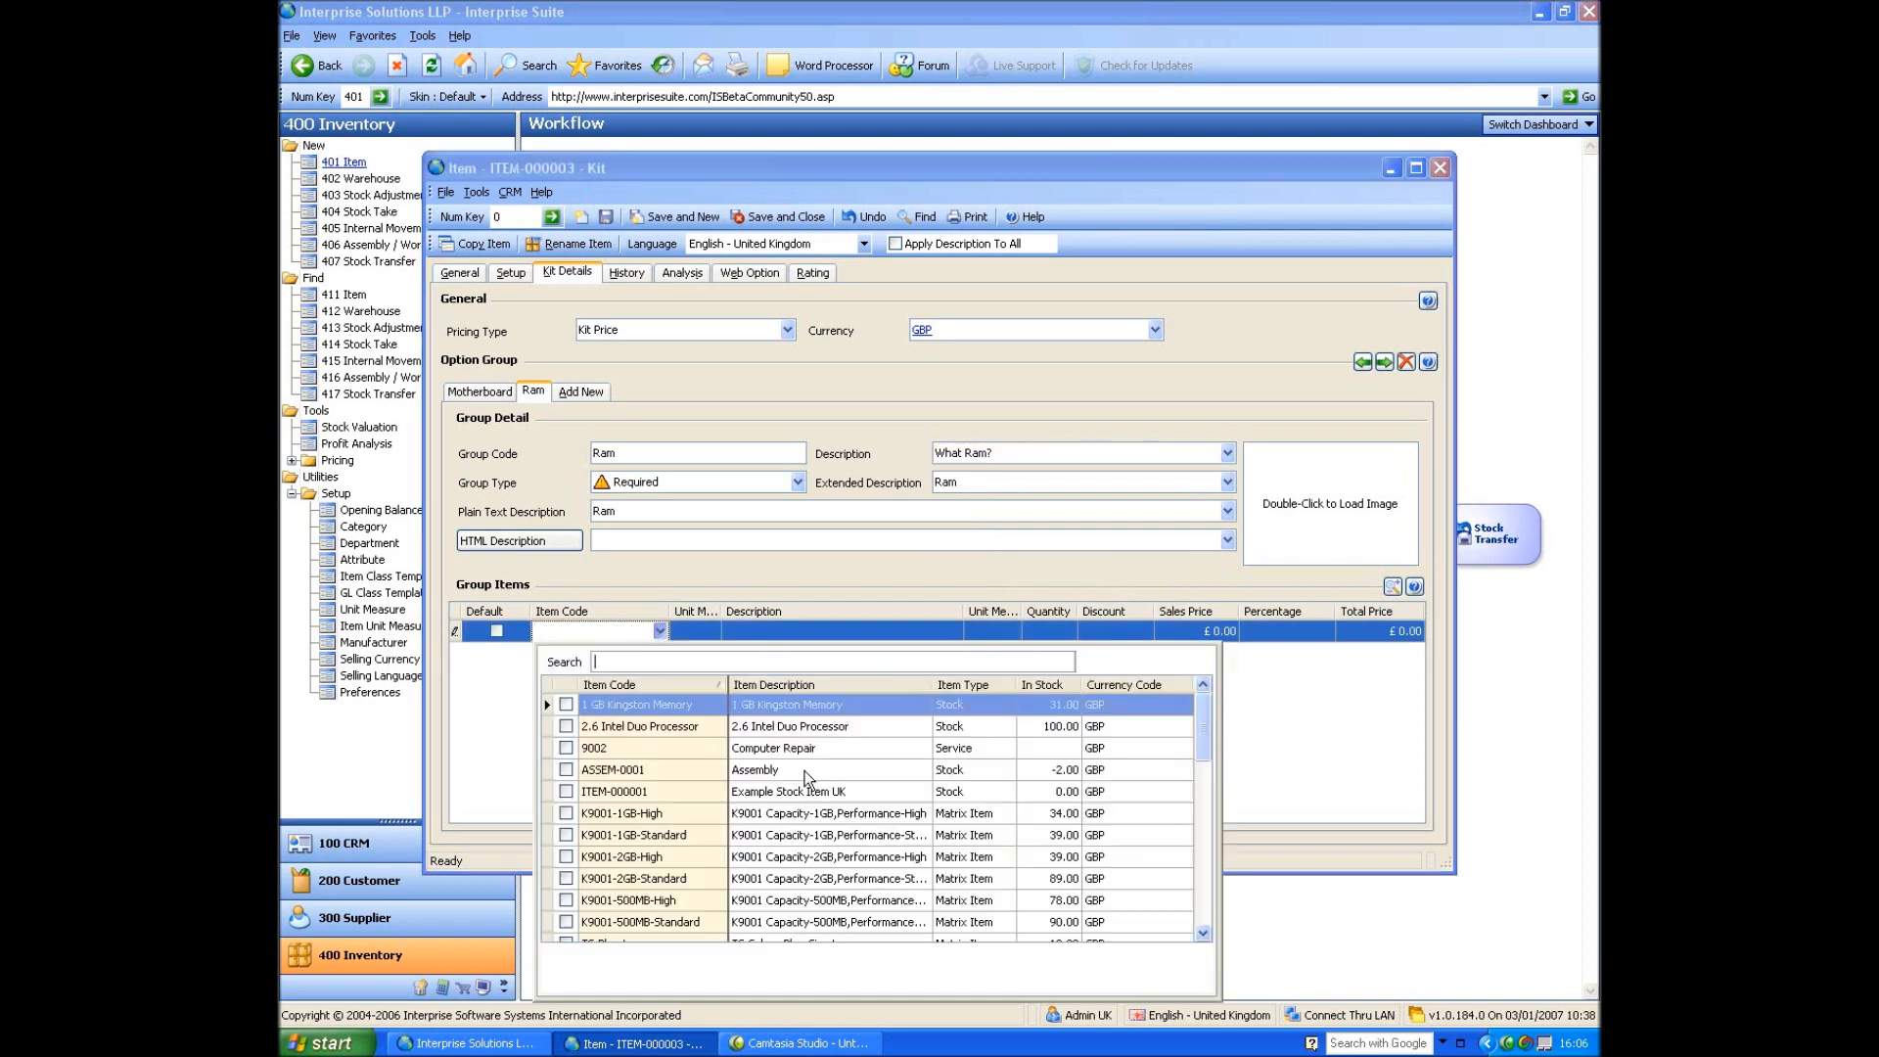
{"action": "left_click", "coordinate": [566, 878]}
{"action": "left_click", "coordinate": [566, 899]}
{"action": "left_click", "coordinate": [565, 921]}
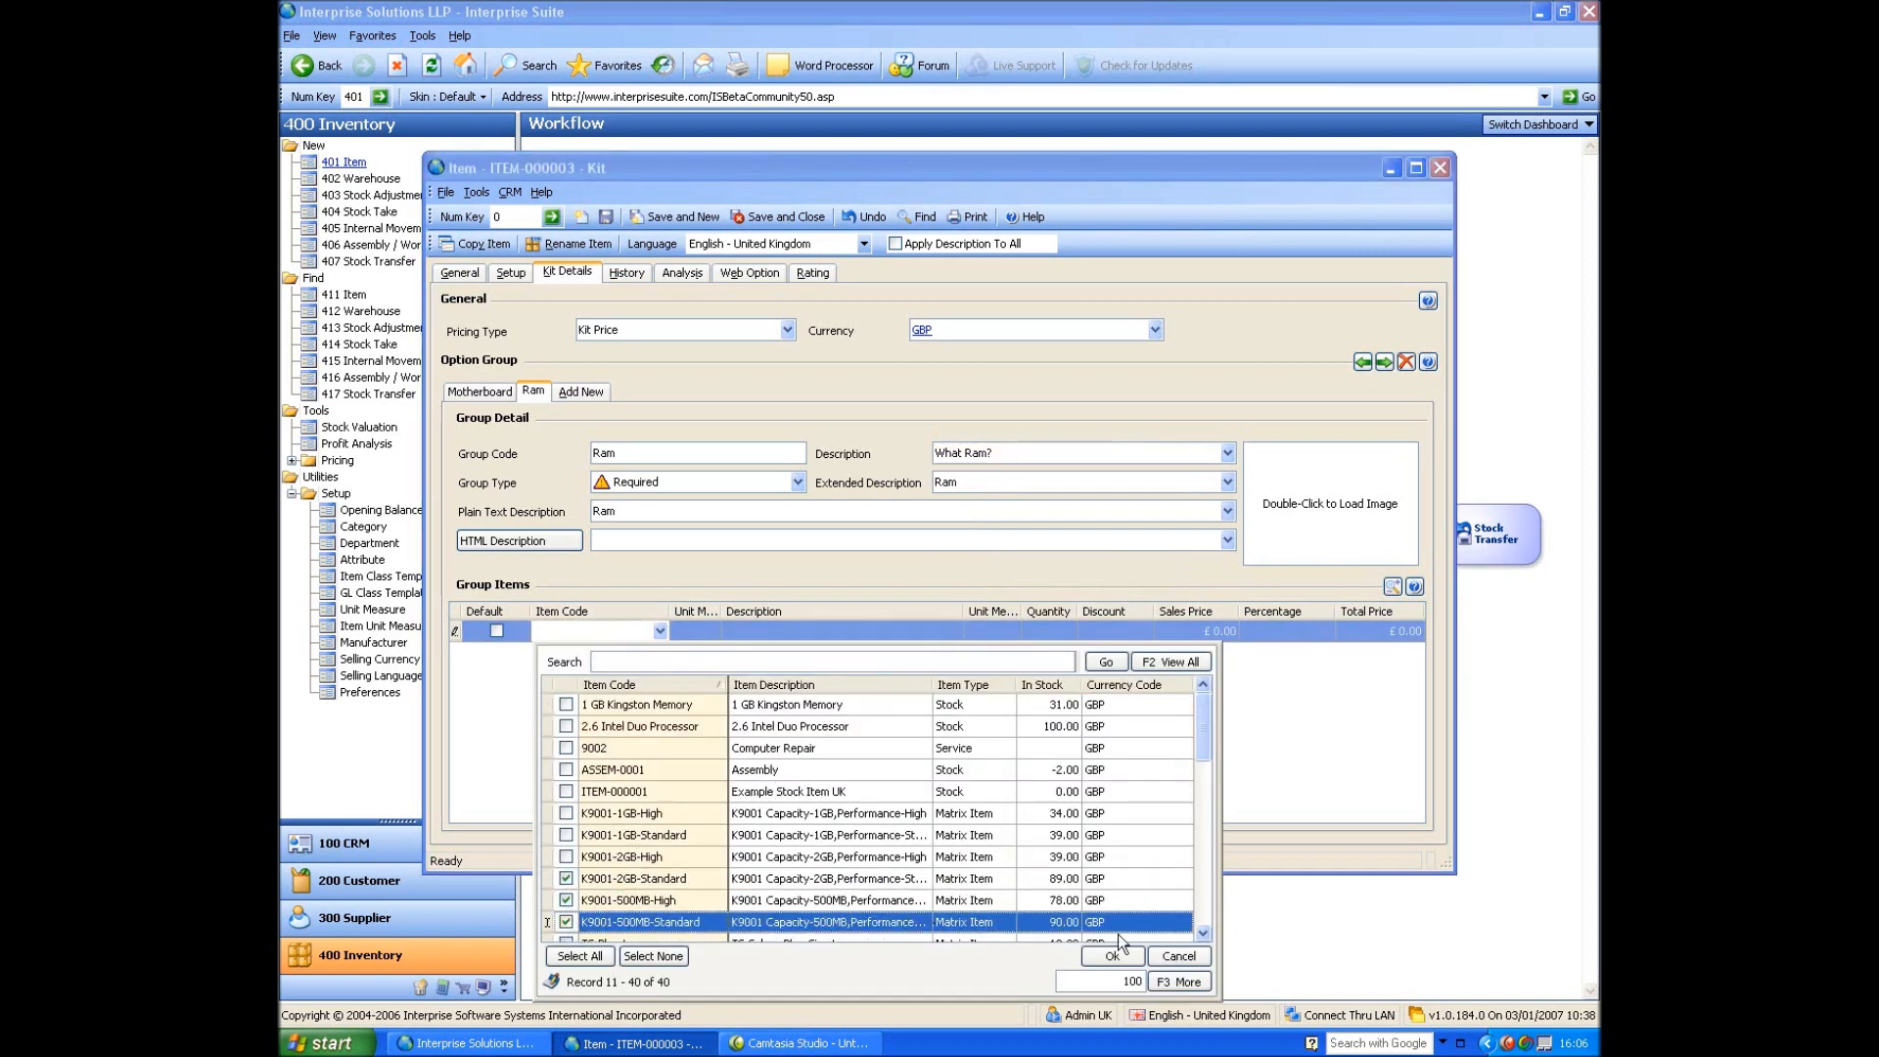
{"action": "left_click", "coordinate": [1112, 956]}
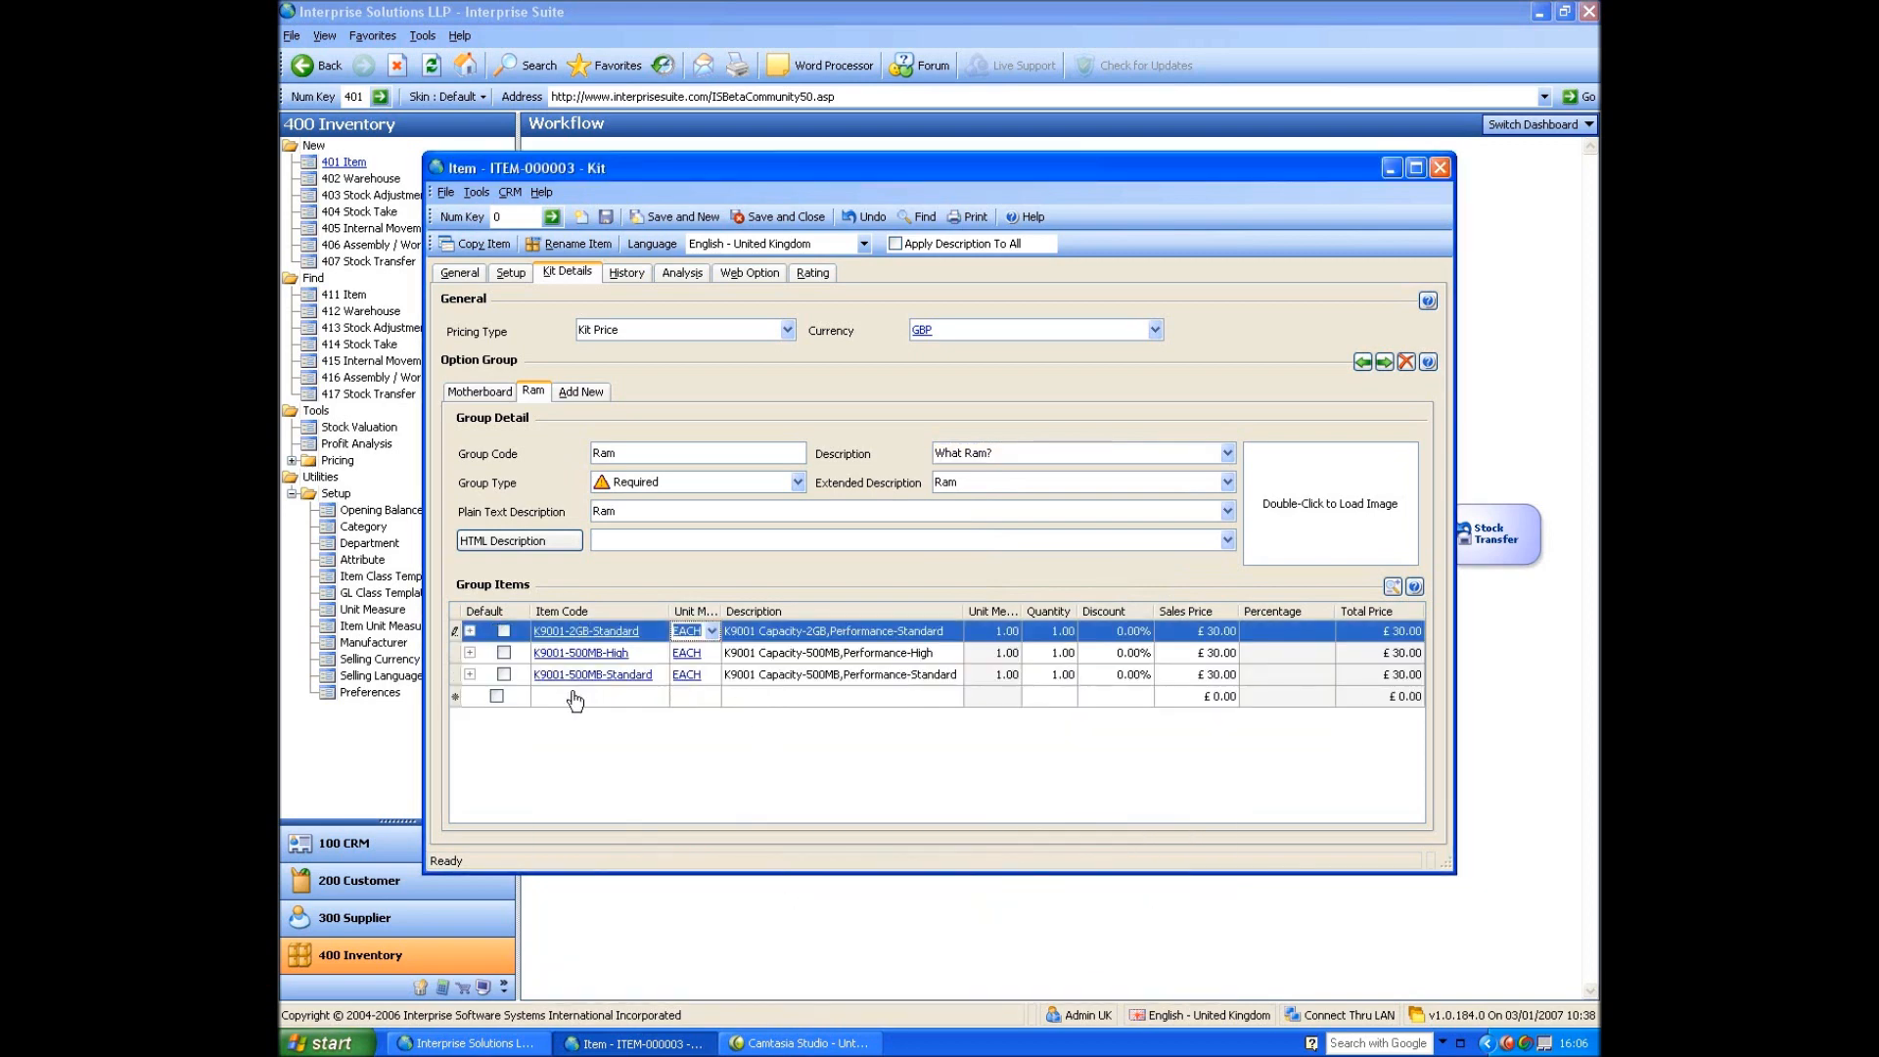
{"action": "left_click", "coordinate": [505, 653]}
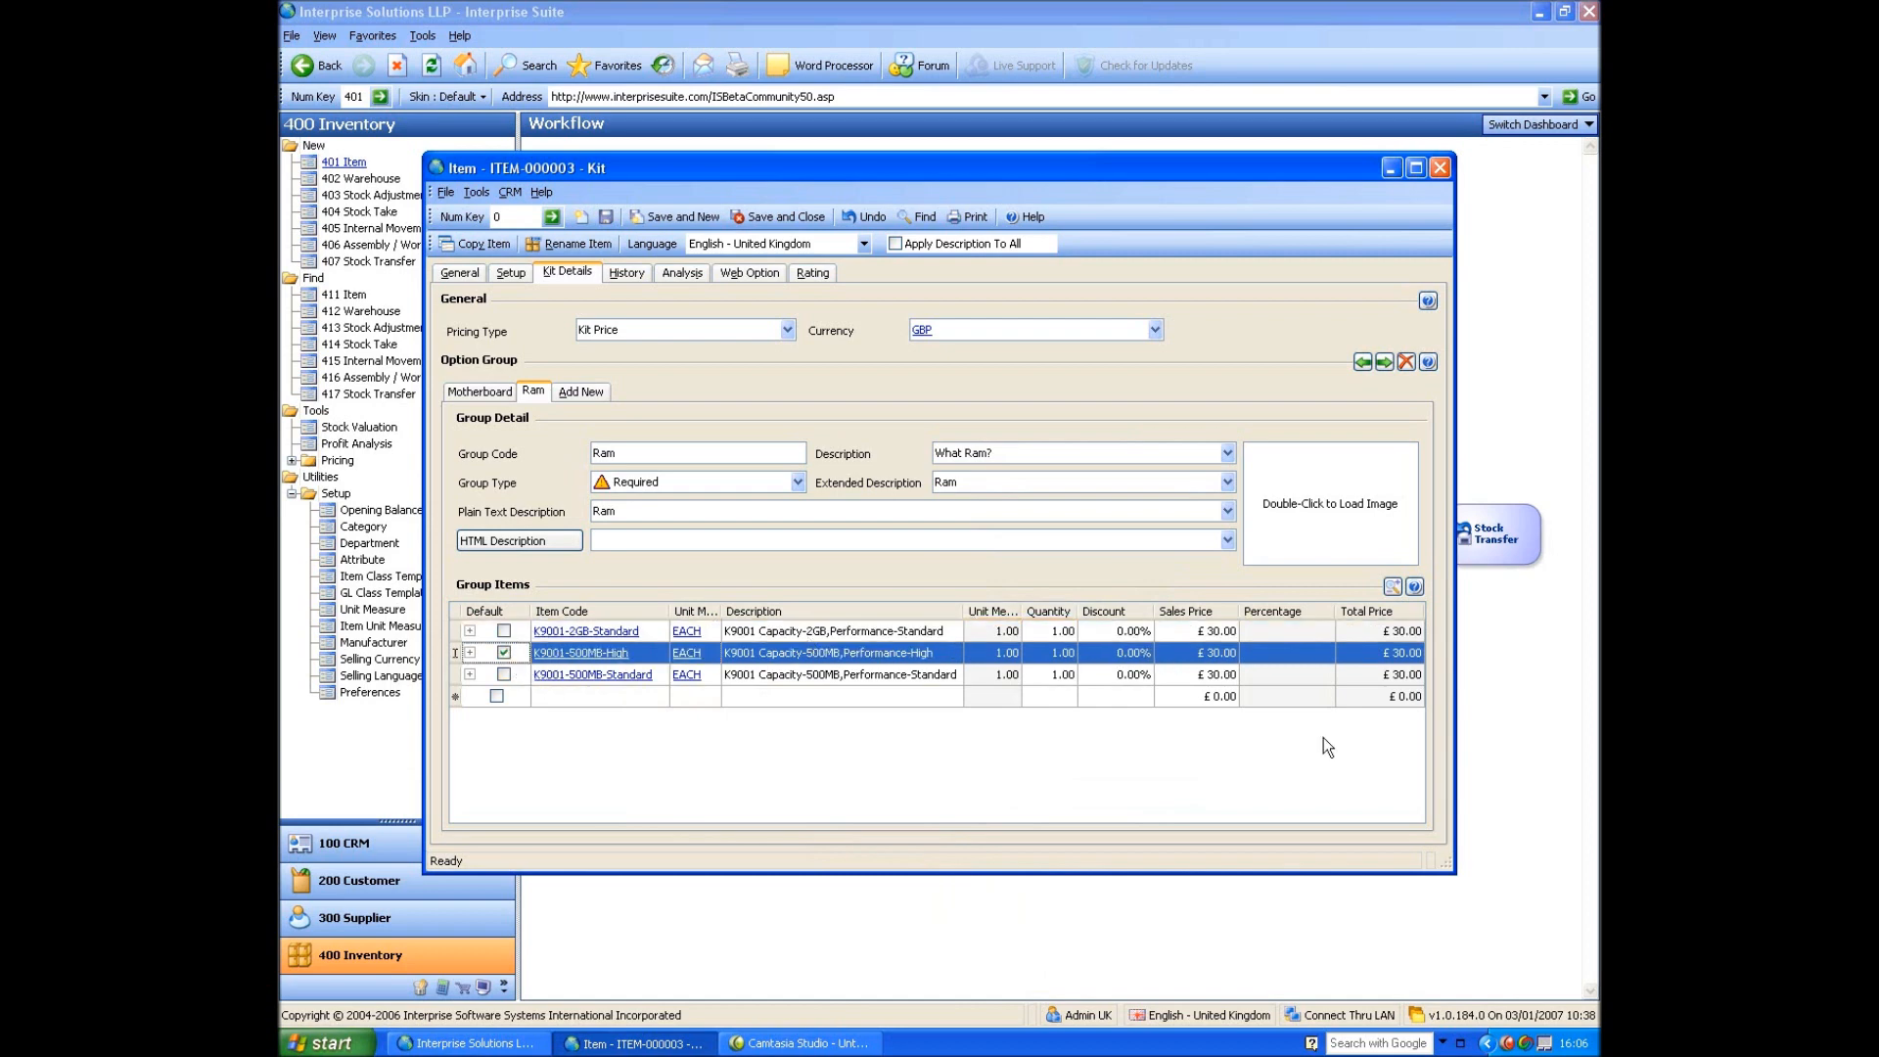
Save the kit item and compare the percentages of the default items in the Motherboard and Ram groups.
{"action": "left_click", "coordinate": [605, 217]}
{"action": "left_click", "coordinate": [480, 392]}
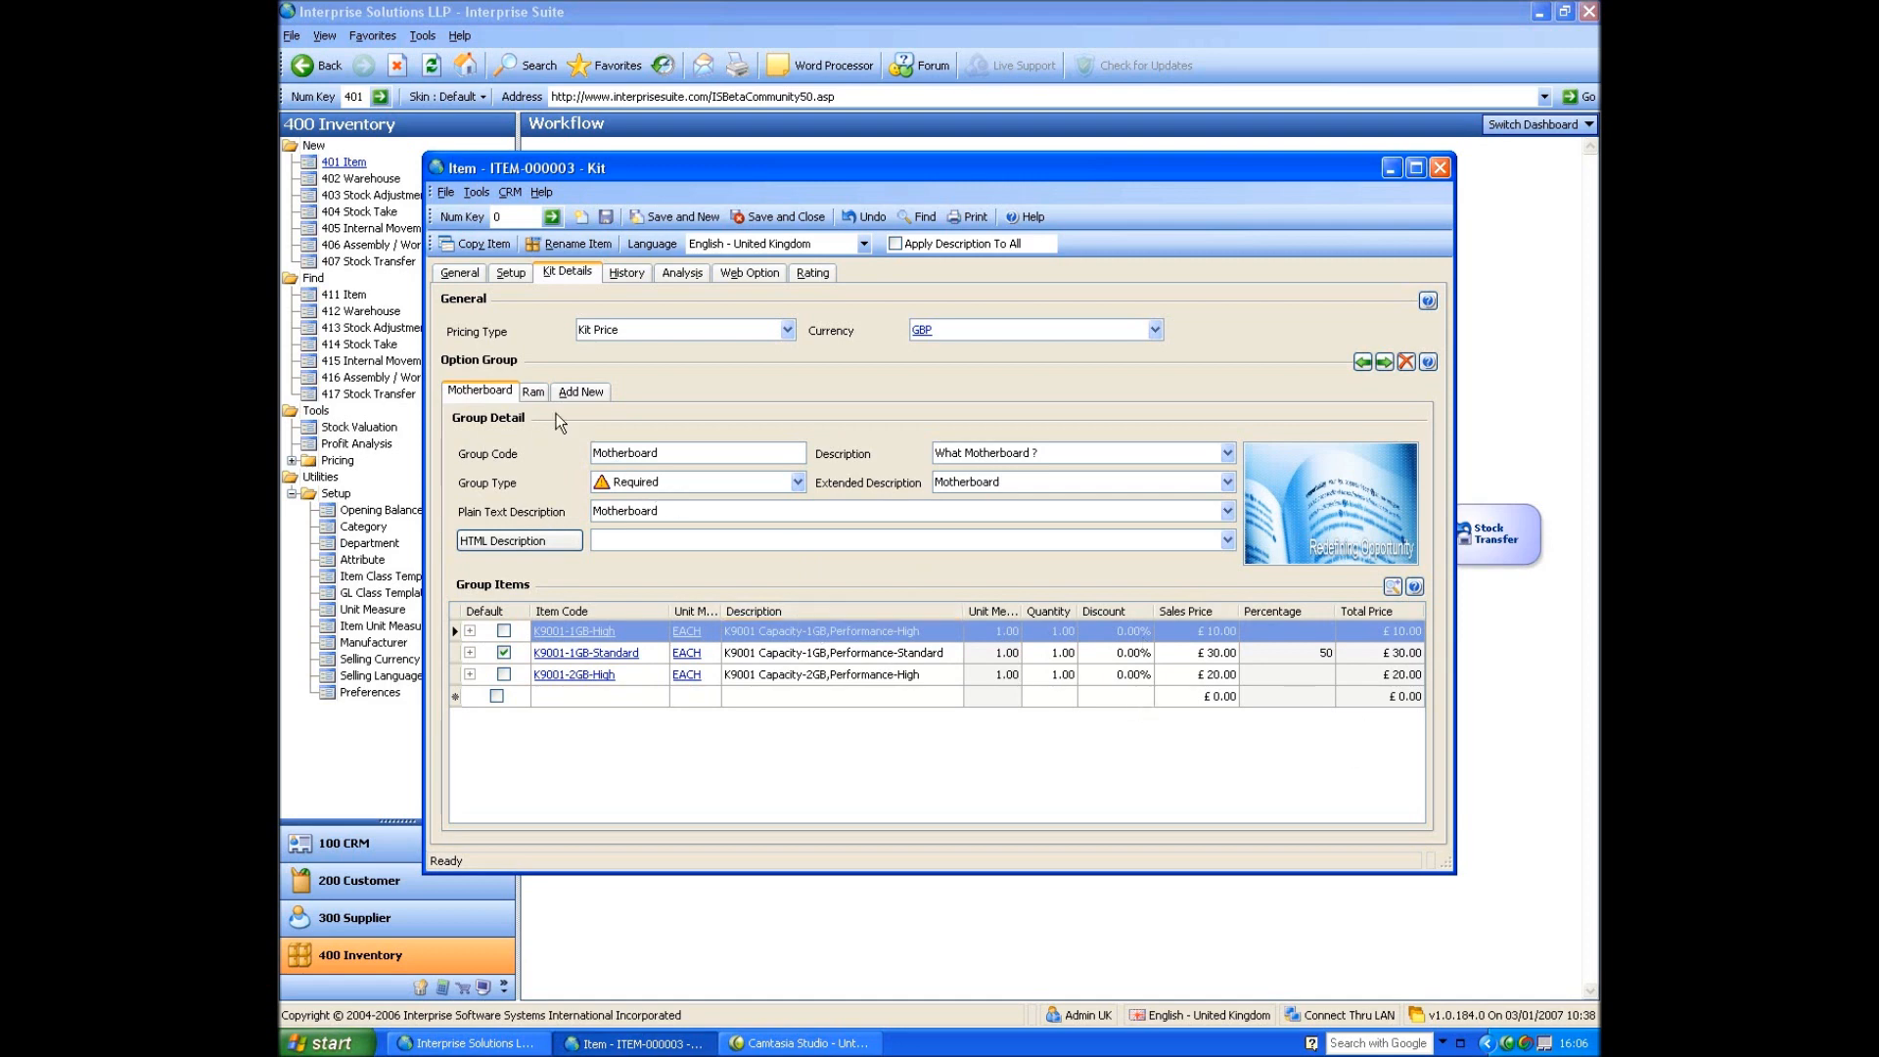
{"action": "left_click", "coordinate": [528, 393]}
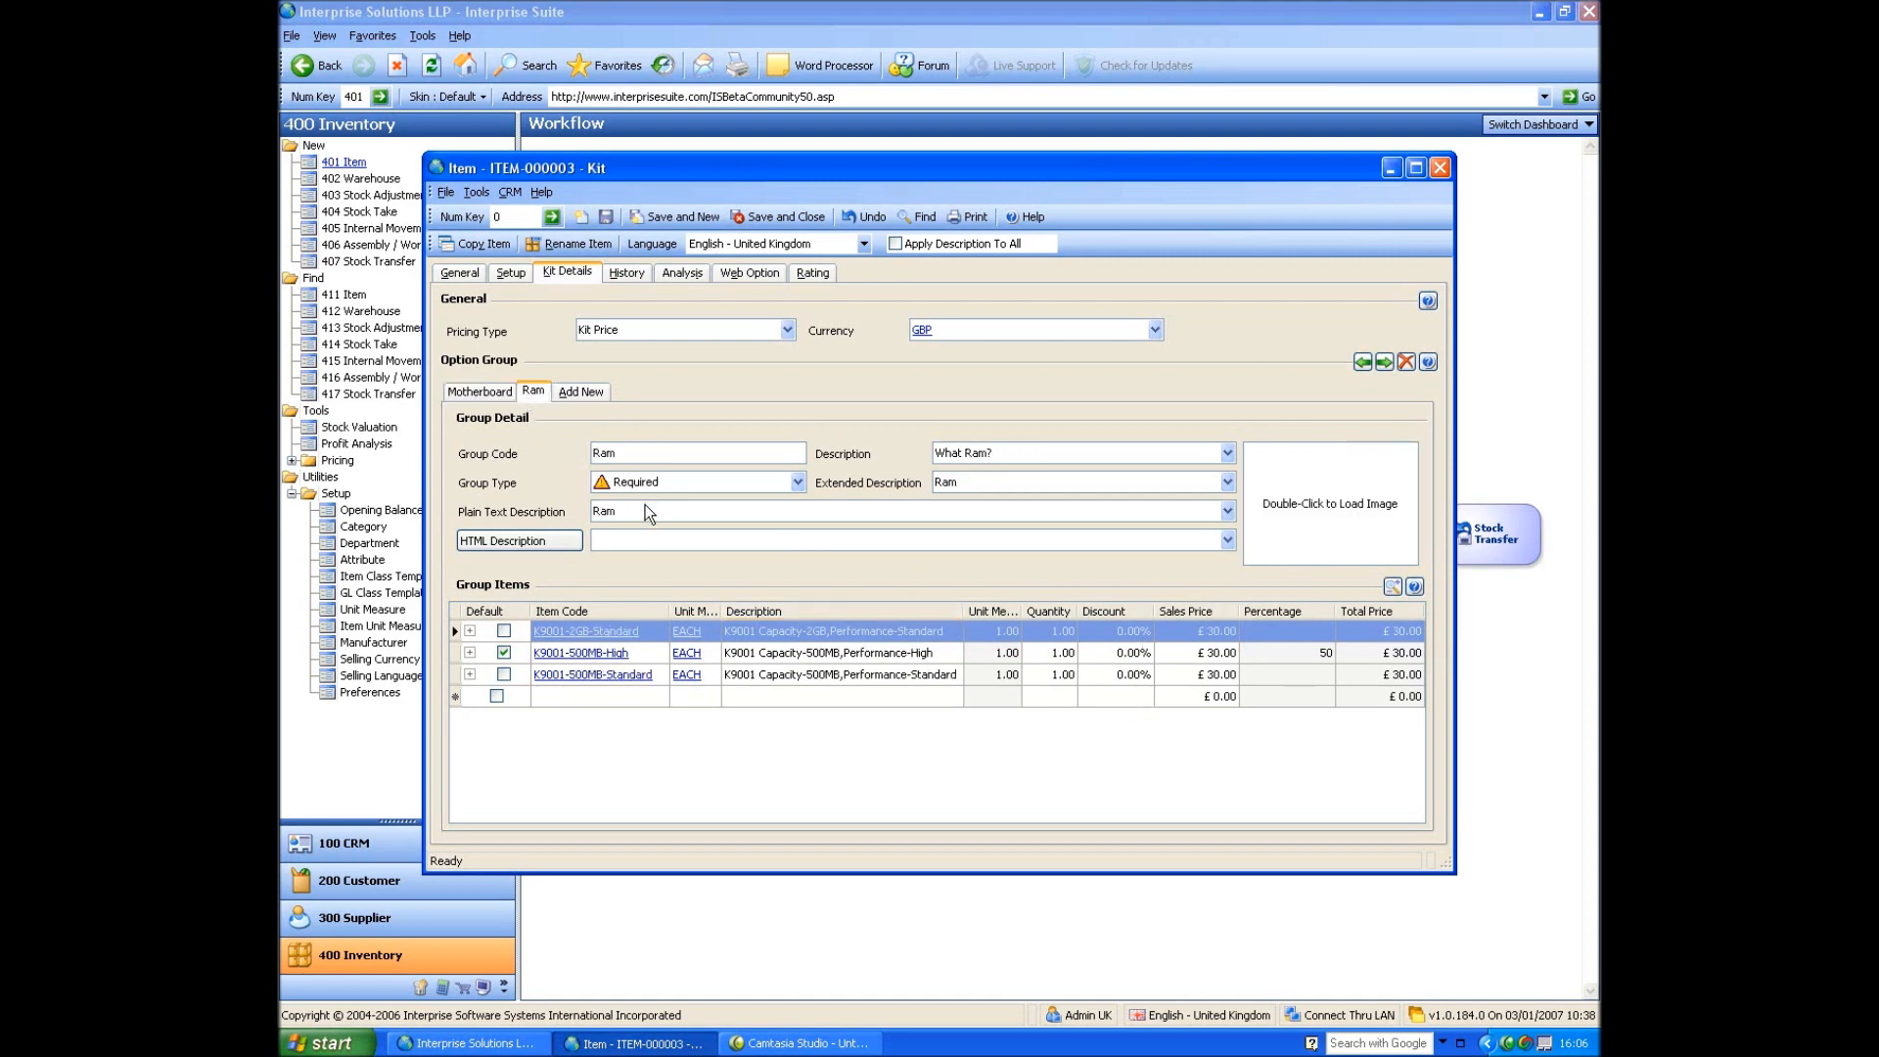
{"action": "left_click", "coordinate": [478, 393]}
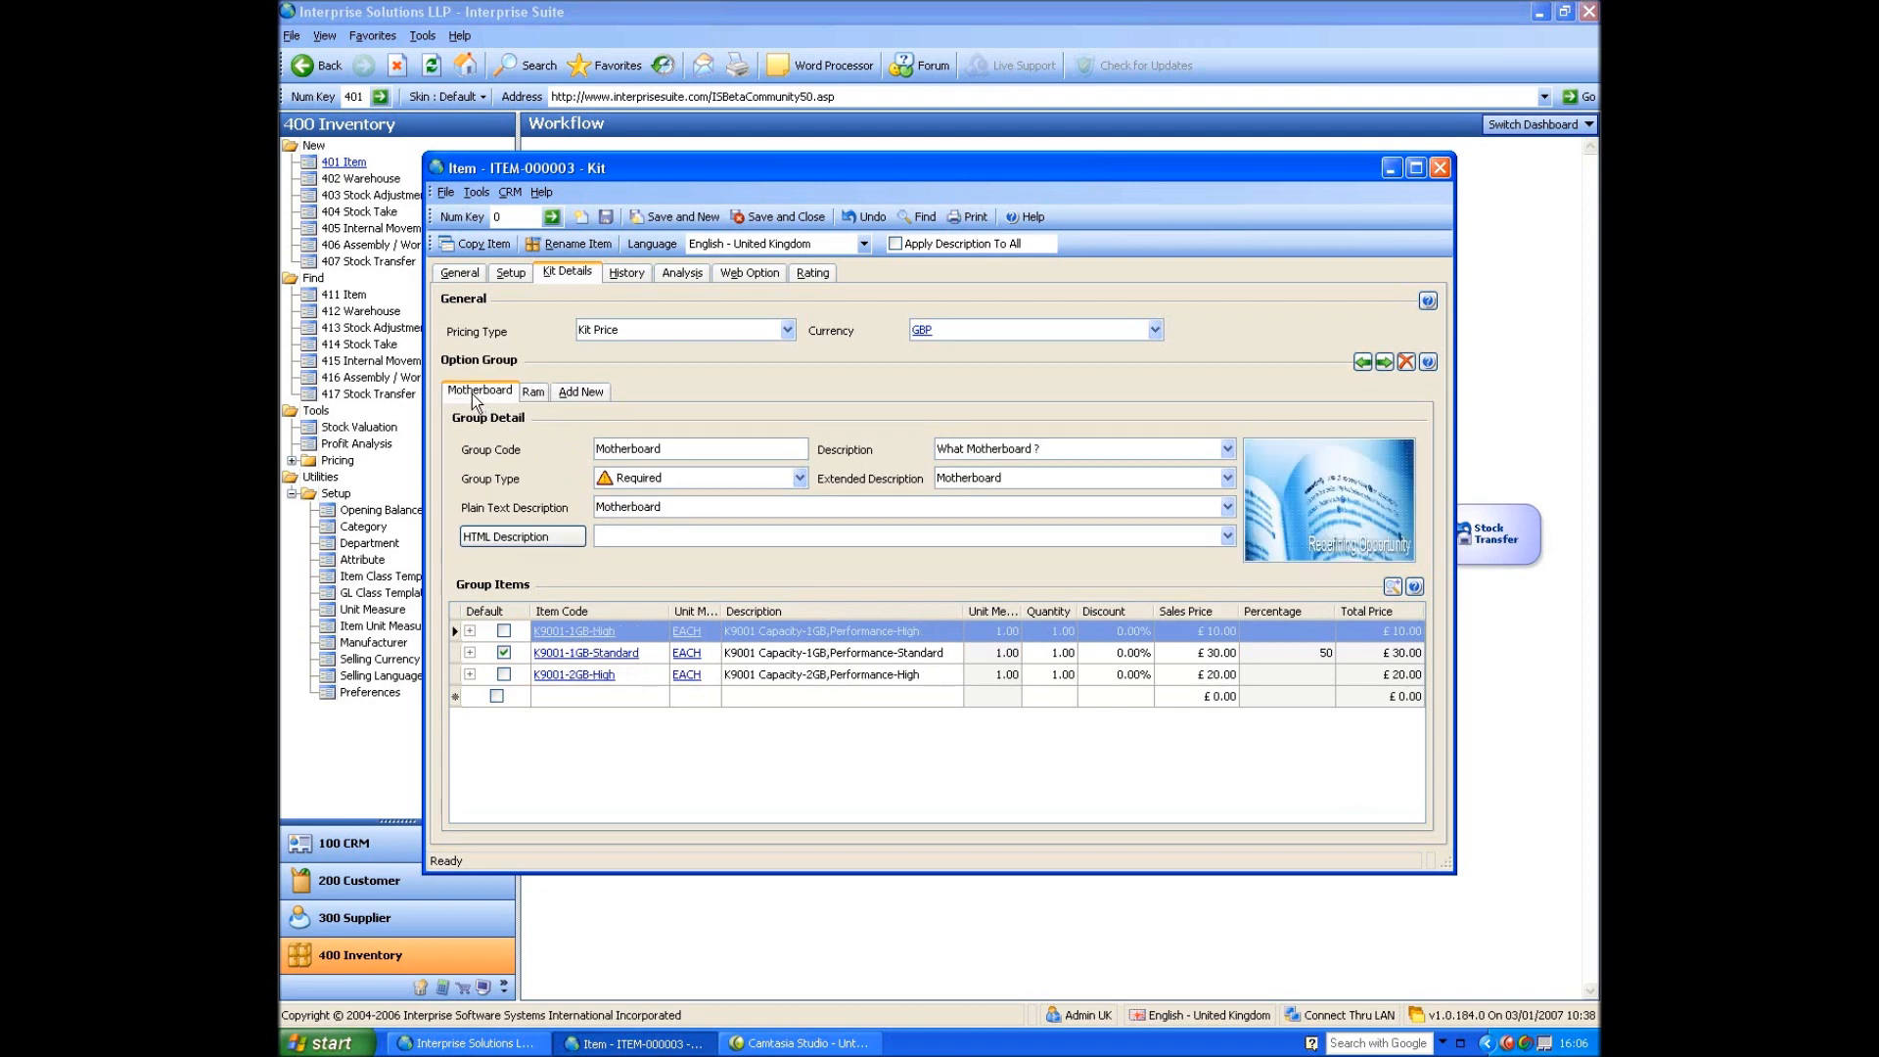